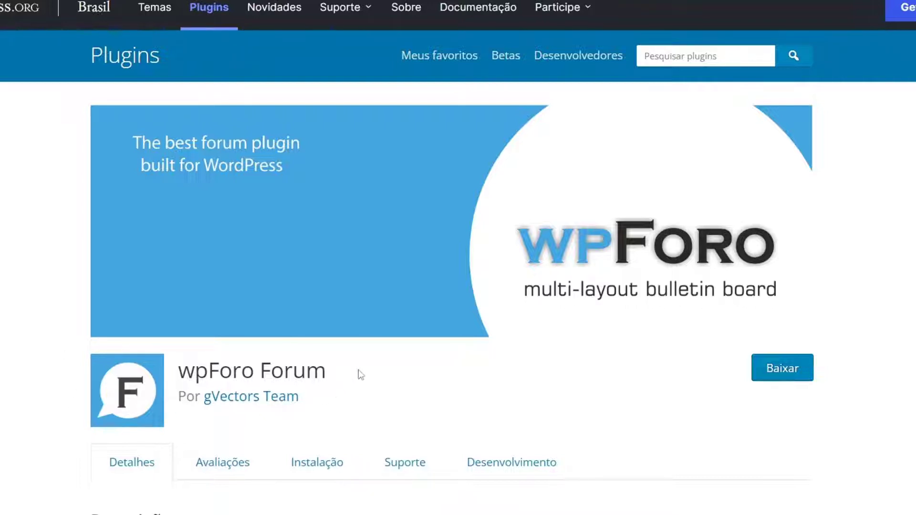
Copy the name wpForo from its plugin page, search the site's plugin installer for it and install wpForo Forum.
drag(178, 371, 251, 369)
key(ctrl+c)
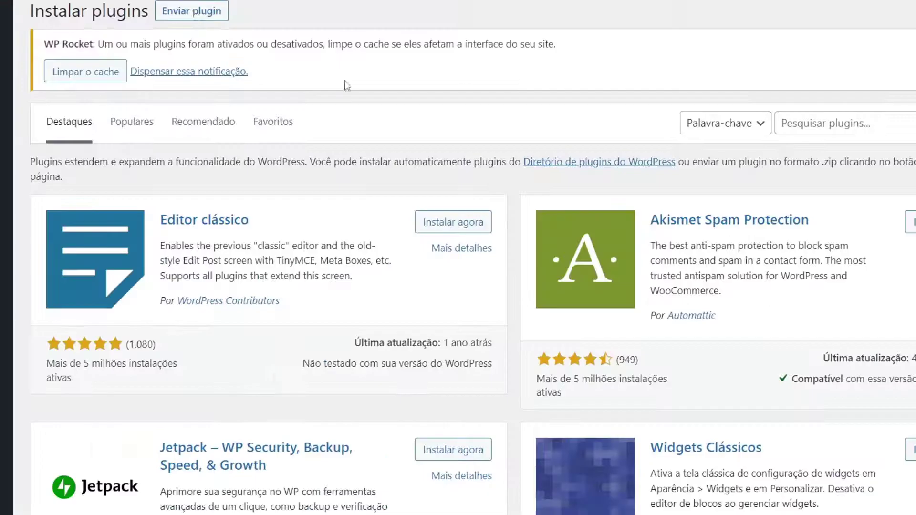
click(810, 122)
key(ctrl+v)
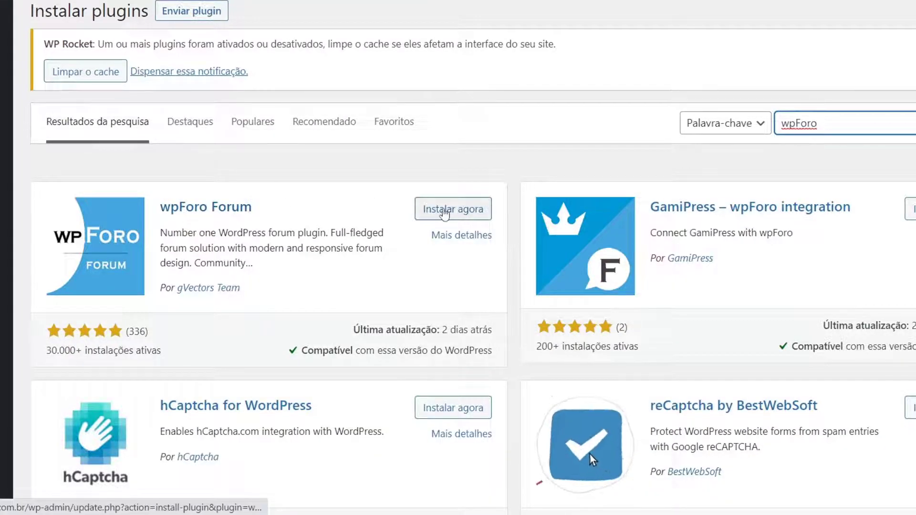
click(444, 210)
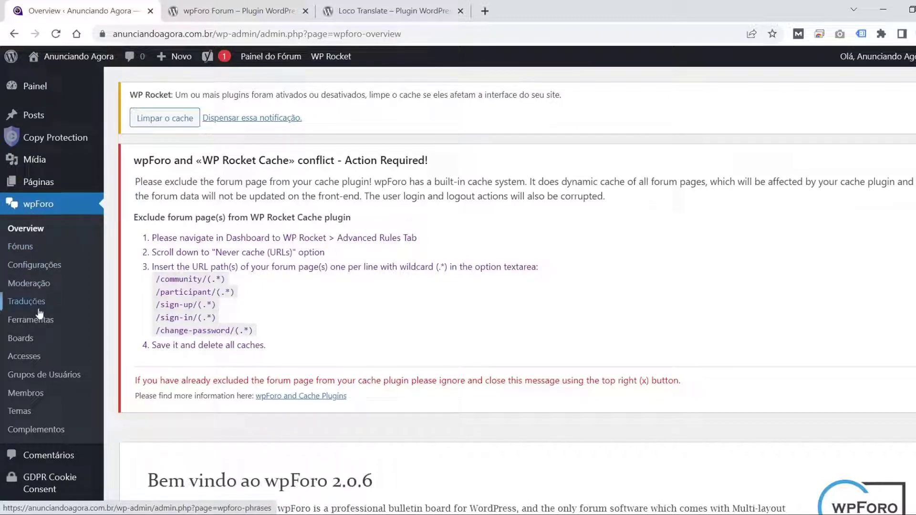
Open the site's menu management page and load the wpForo Navigation (Menu do wpForo) menu for editing.
scroll(20, 268, down, 4)
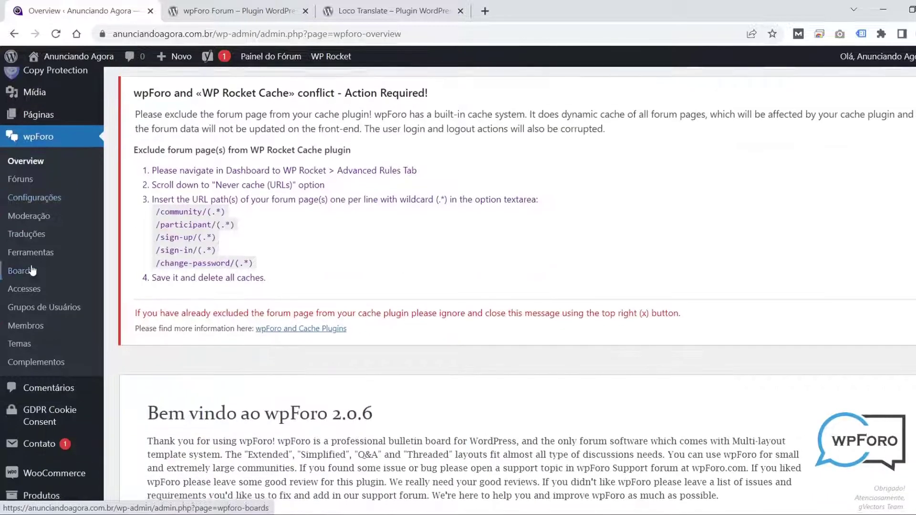
scroll(32, 270, down, 5)
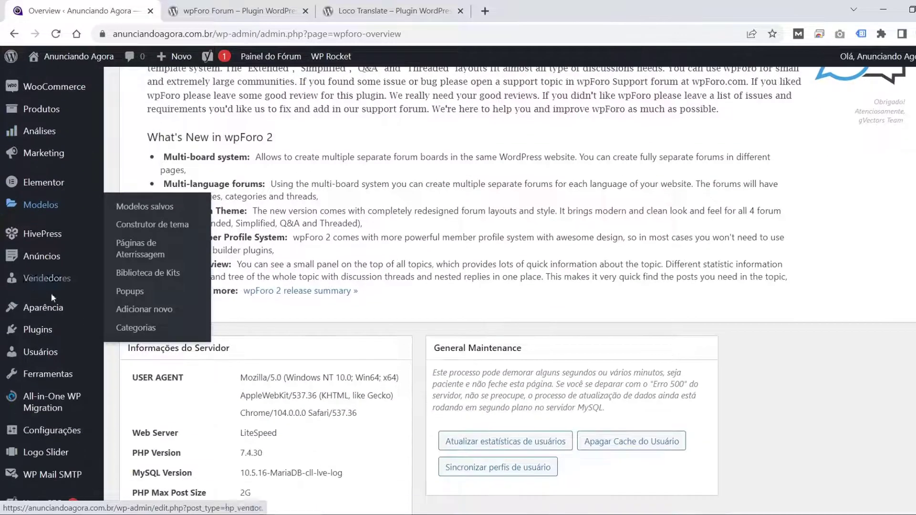
mouse_move(72, 315)
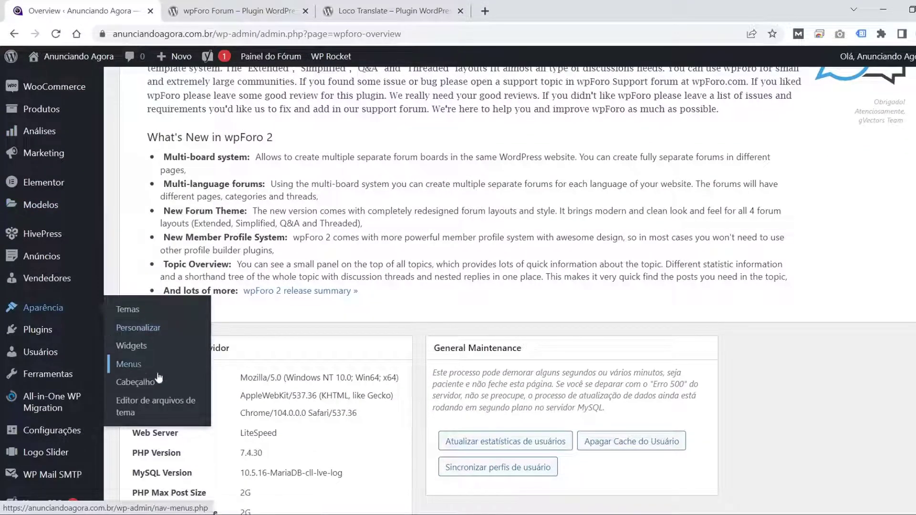
click(137, 369)
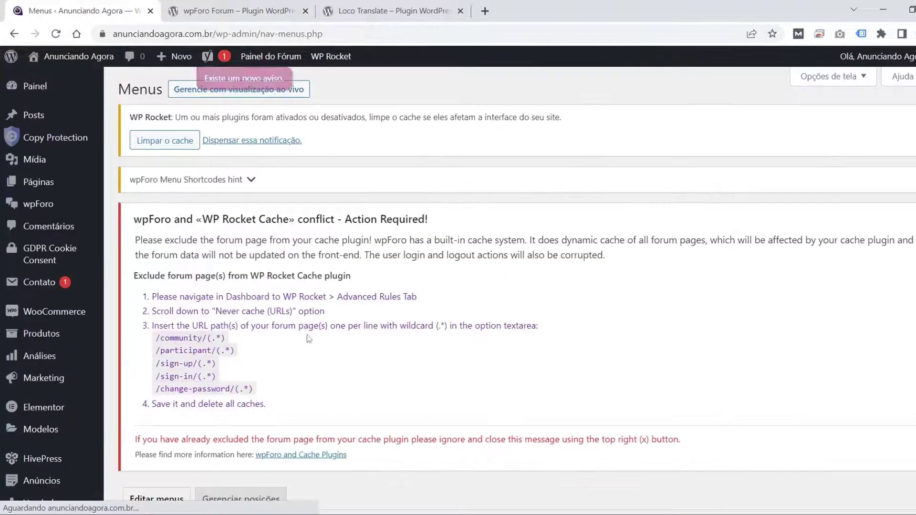
scroll(472, 254, down, 9)
scroll(472, 254, up, 2)
click(417, 153)
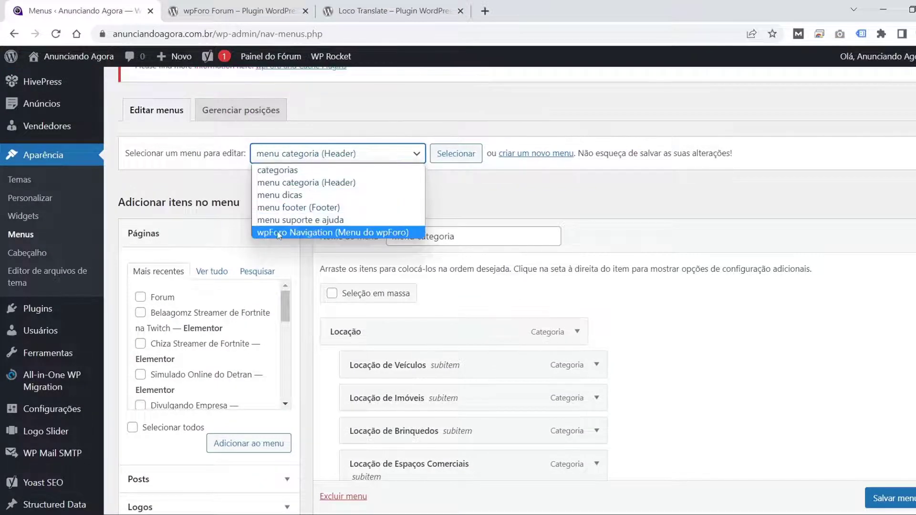
click(303, 234)
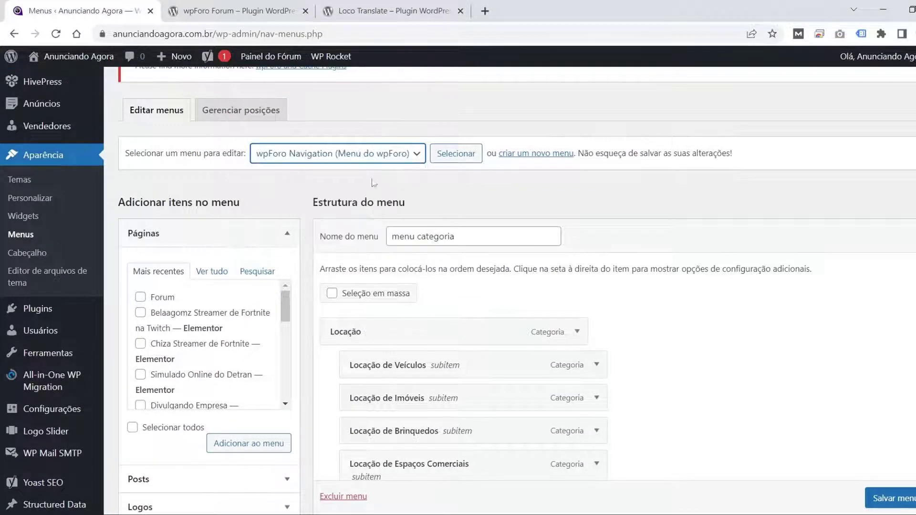
click(457, 158)
Review the wpForo menu's items and display location, and change the Forums item's navigation label to Forum.
scroll(366, 201, down, 10)
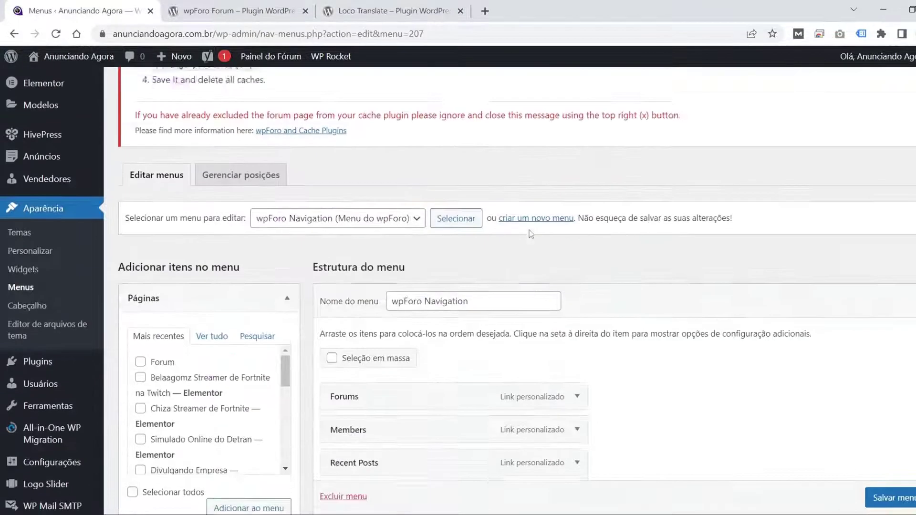
scroll(366, 200, down, 1)
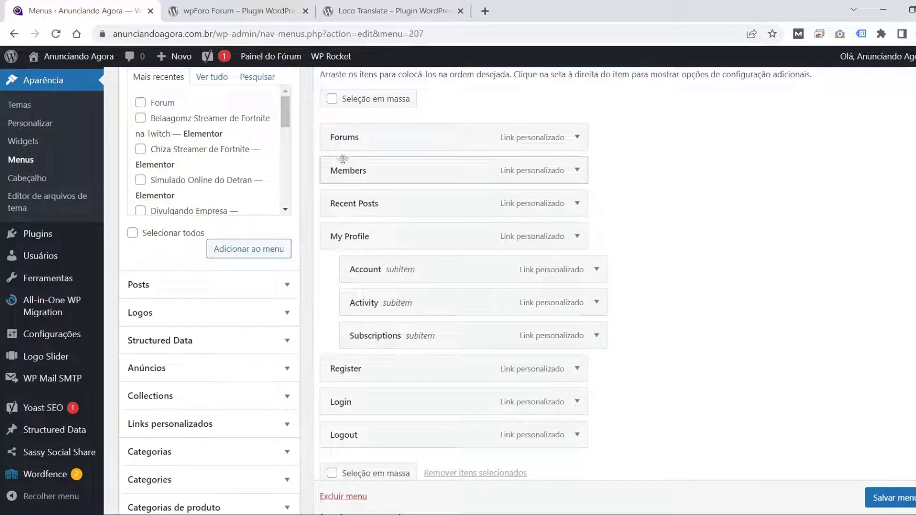
scroll(414, 160, down, 3)
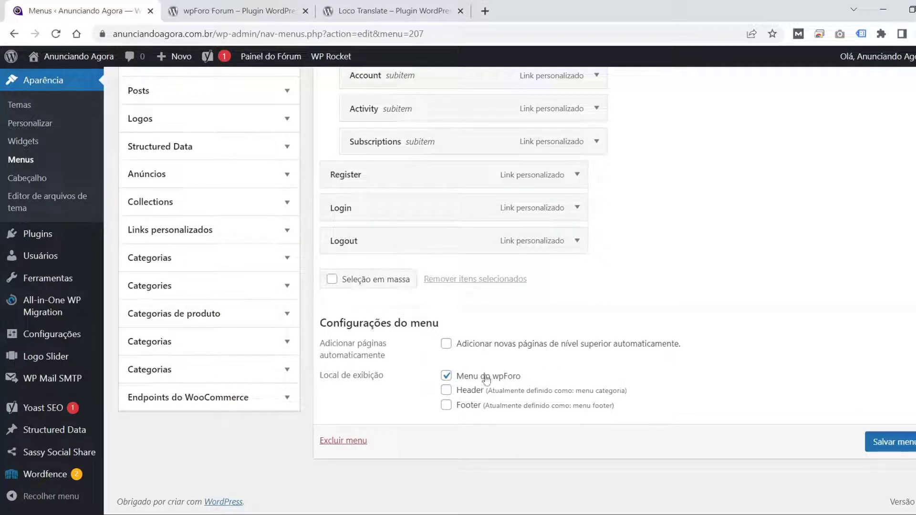
scroll(491, 375, up, 3)
click(578, 138)
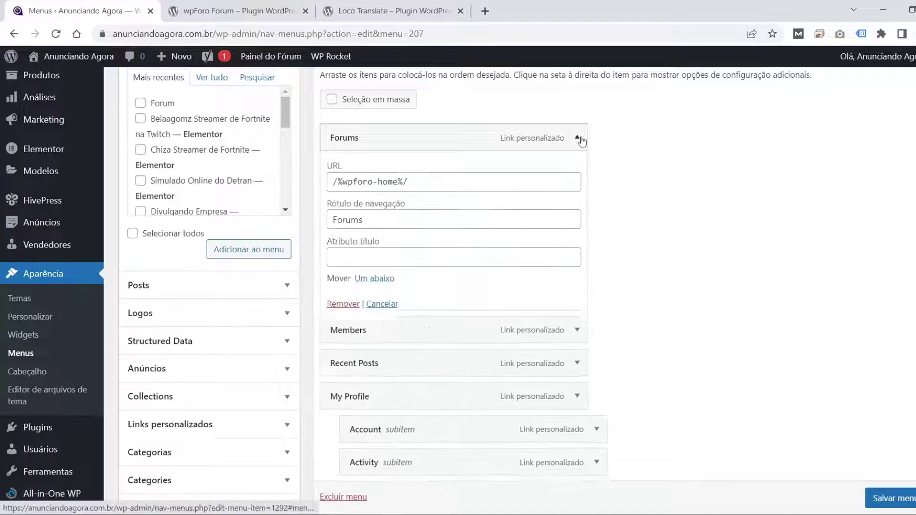
click(371, 223)
drag(371, 226, 347, 224)
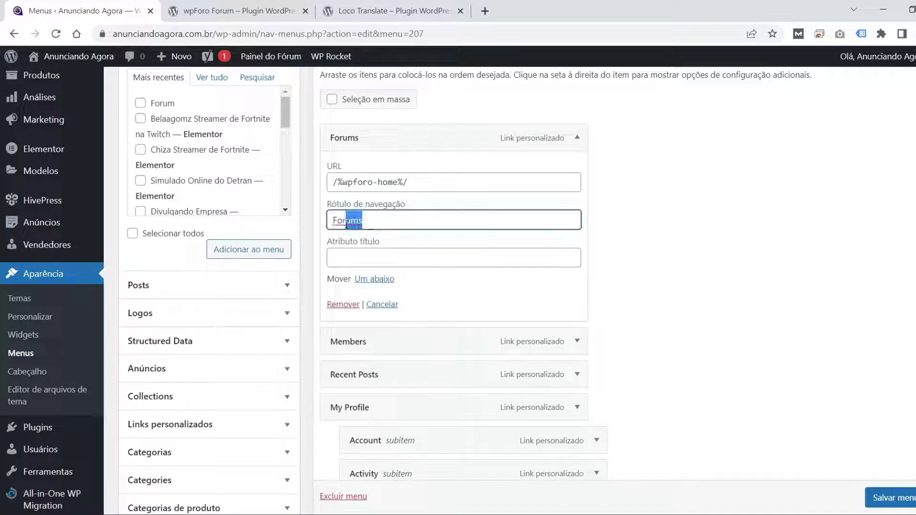
key(BackSpace)
text(m)
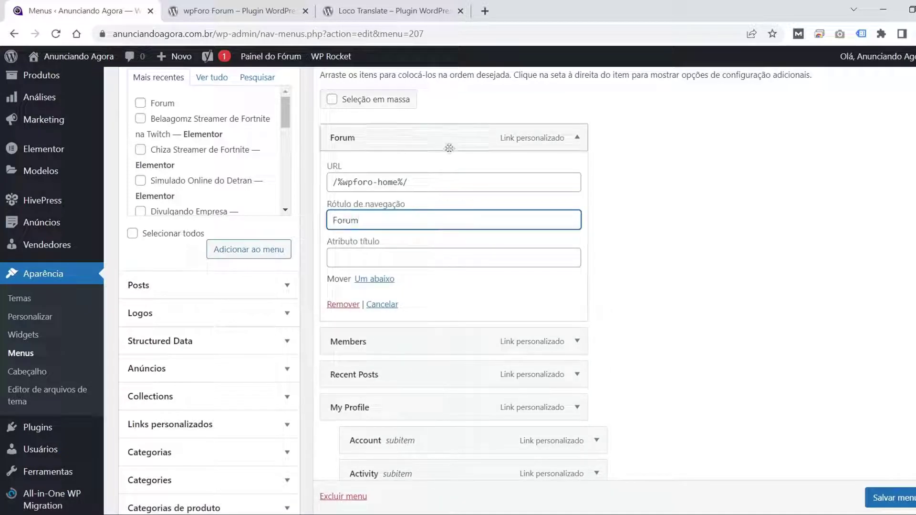
click(577, 137)
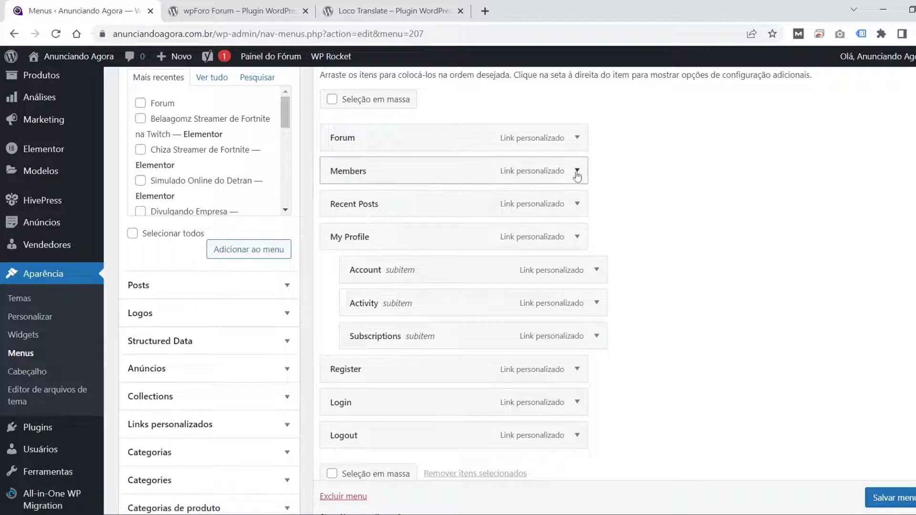
Edit the Members item's navigation label and relabel the Recent Posts item as Post recente.
click(577, 171)
drag(391, 257, 351, 250)
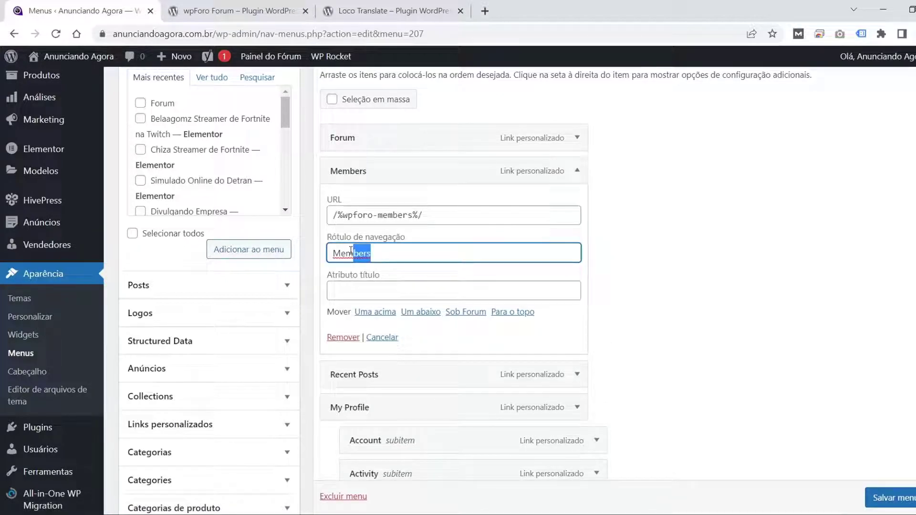
text(b)
click(577, 375)
scroll(477, 334, down, 3)
drag(389, 328, 310, 338)
text(Post recente)
Relabel the My Profile menu item as Meu perfil and its Account subitem as Conta.
scroll(311, 328, down, 4)
click(578, 253)
text(Meu per)
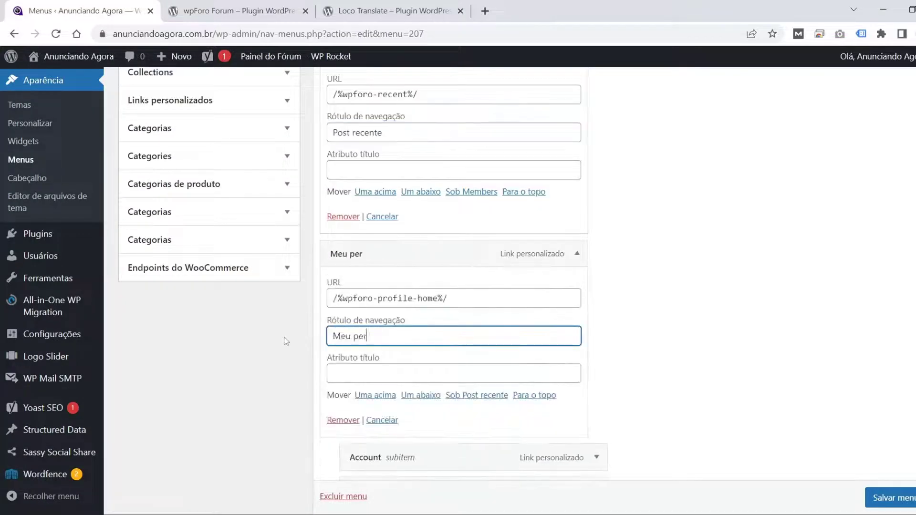
text(fil)
scroll(636, 297, down, 3)
click(596, 326)
drag(384, 409, 348, 409)
text(Conta)
Relabel the Register menu item as Registrar and save the wpForo Navigation menu.
scroll(576, 279, down, 6)
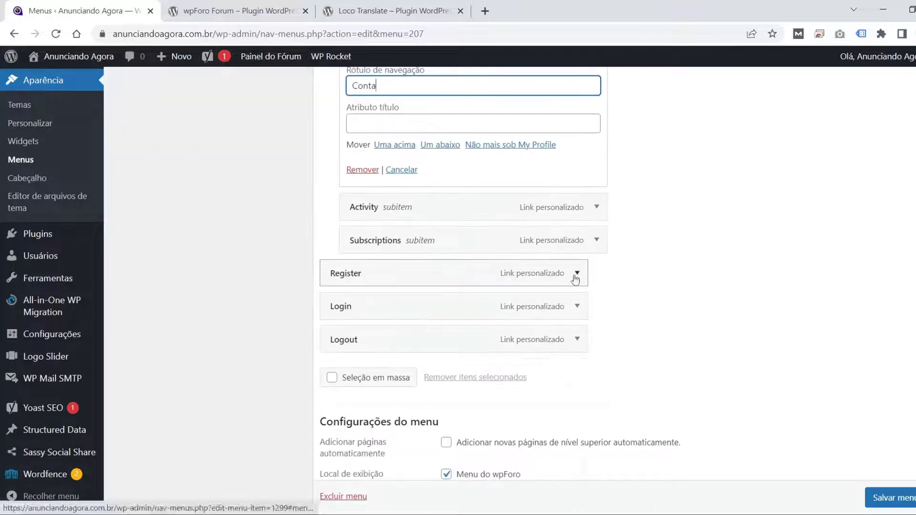
click(577, 273)
drag(382, 356, 317, 357)
text(Registrar)
scroll(317, 358, down, 5)
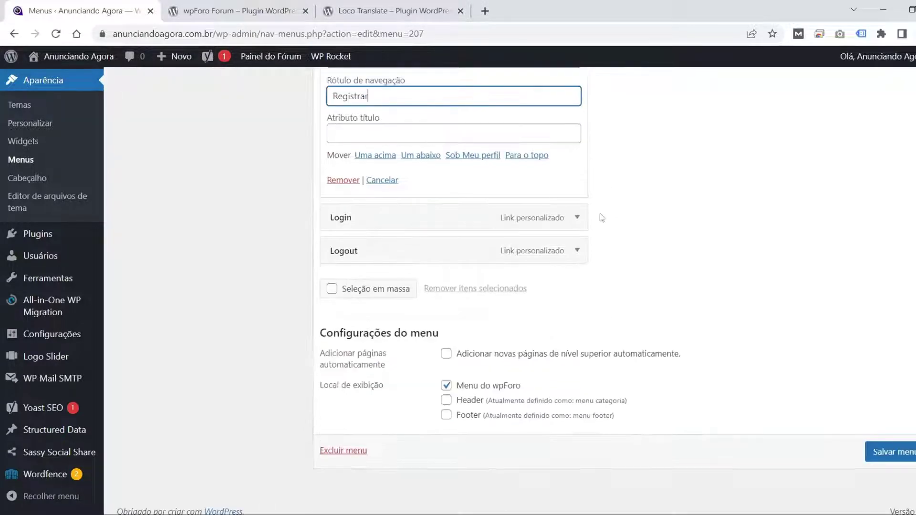
scroll(621, 242, up, 5)
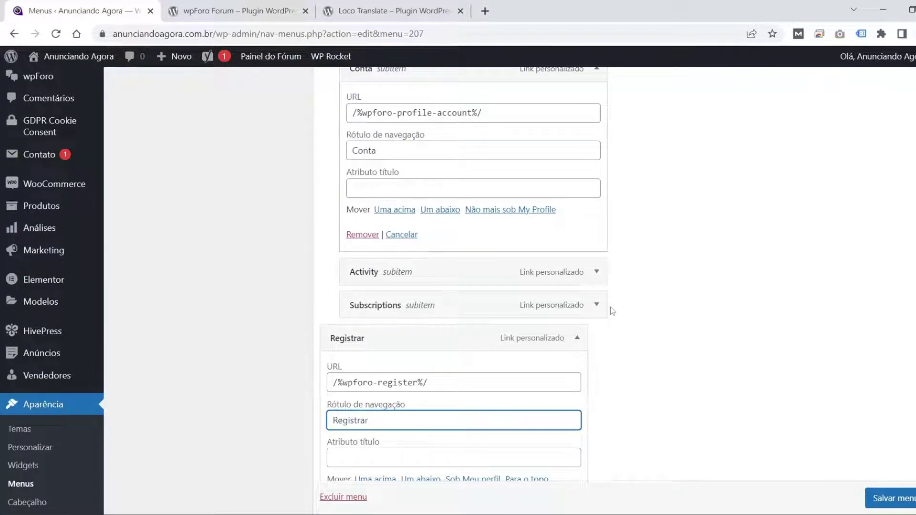
scroll(612, 310, down, 6)
click(892, 478)
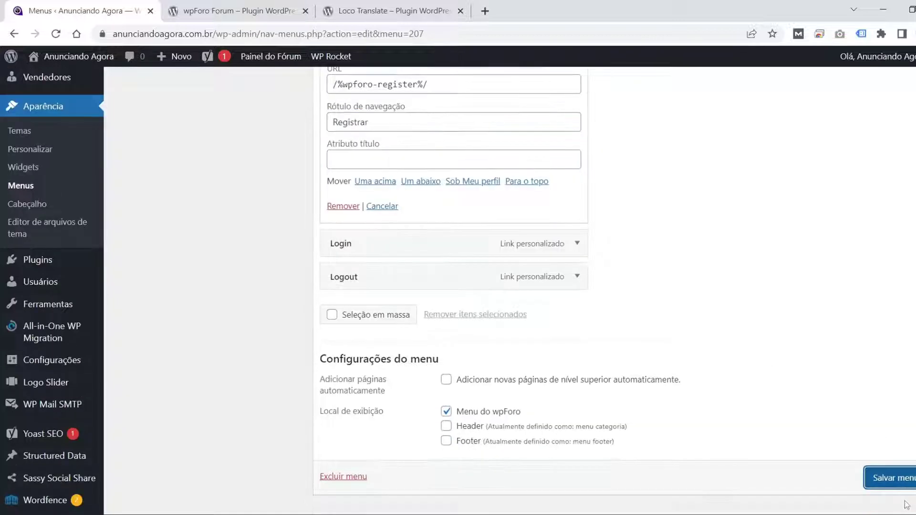
click(889, 487)
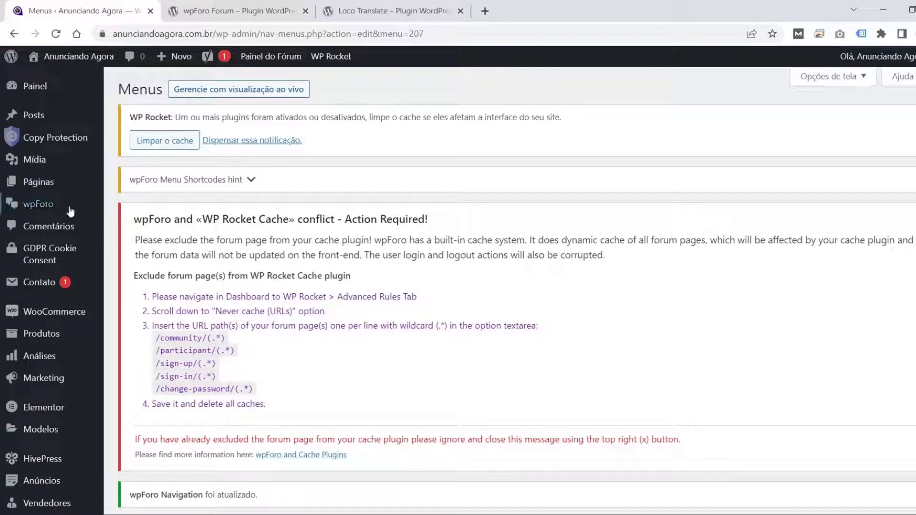
Look over the wpForo overview page and open wpForo's list of categories and forums (Fóruns).
click(48, 206)
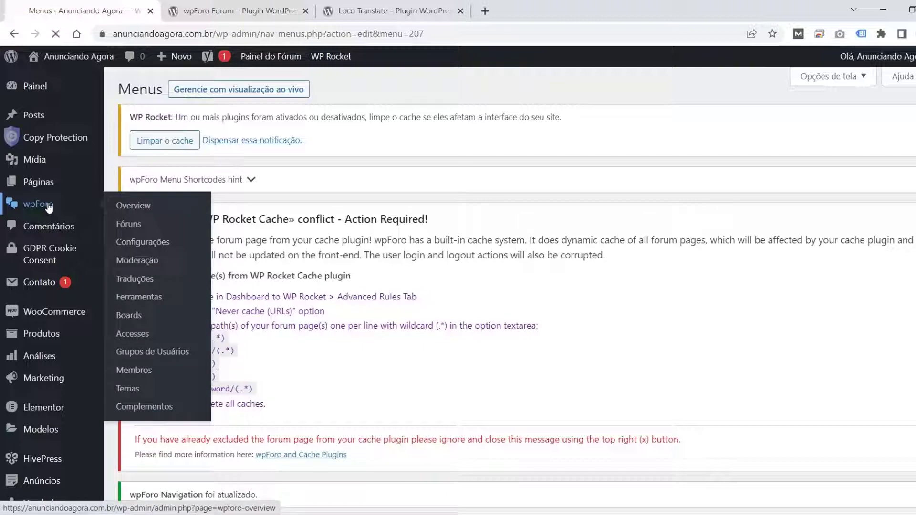
scroll(277, 222, down, 5)
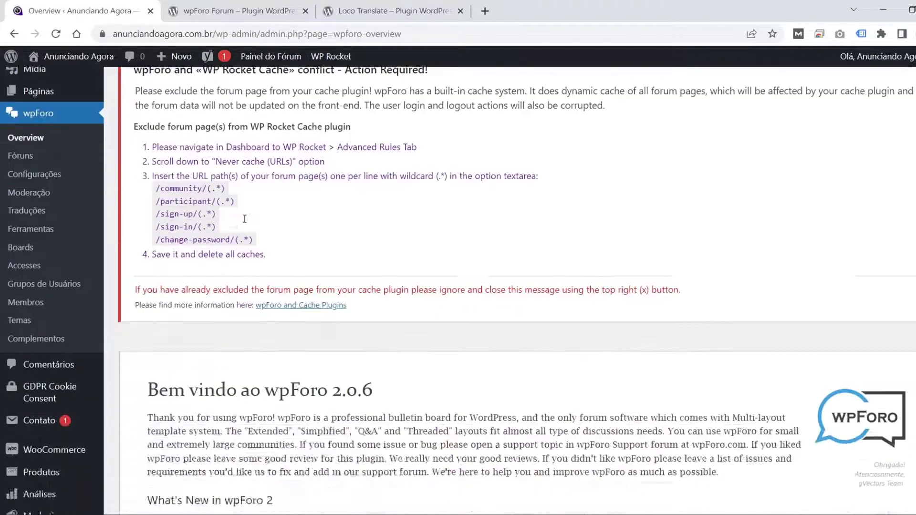
scroll(345, 200, down, 4)
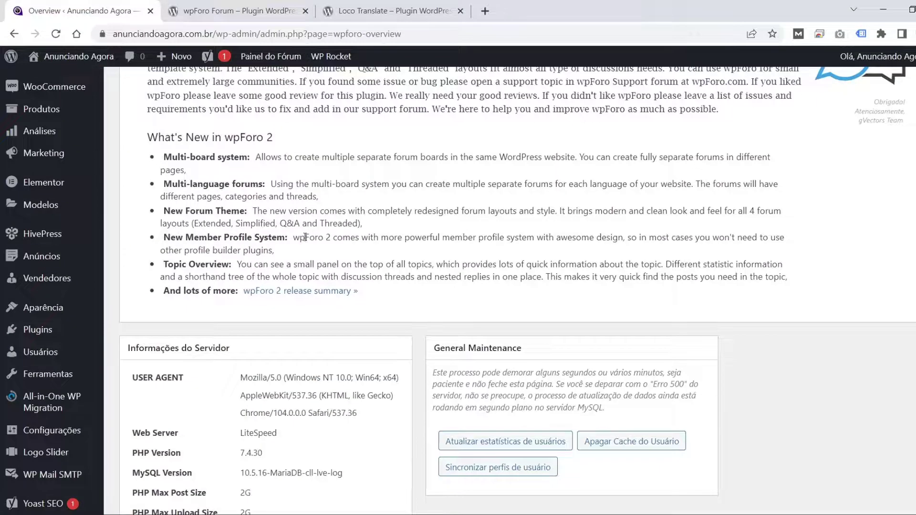
scroll(299, 277, up, 6)
scroll(298, 277, up, 4)
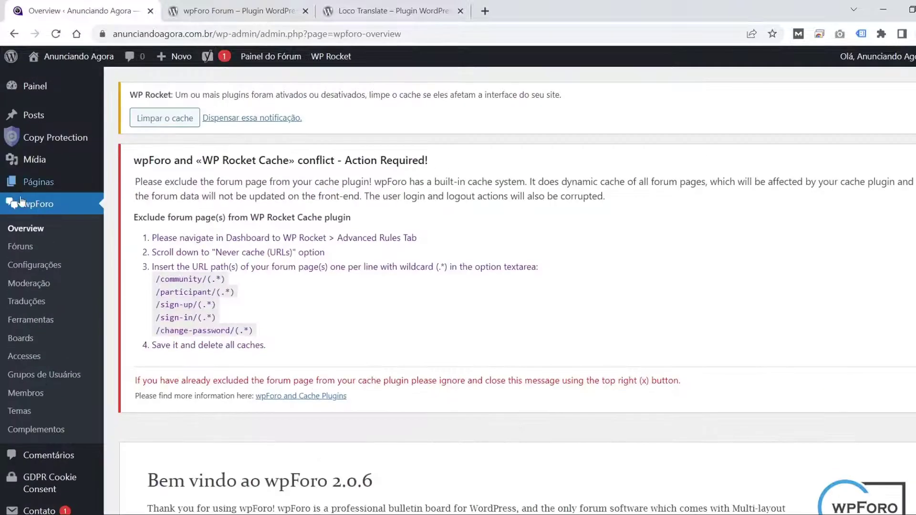
click(32, 250)
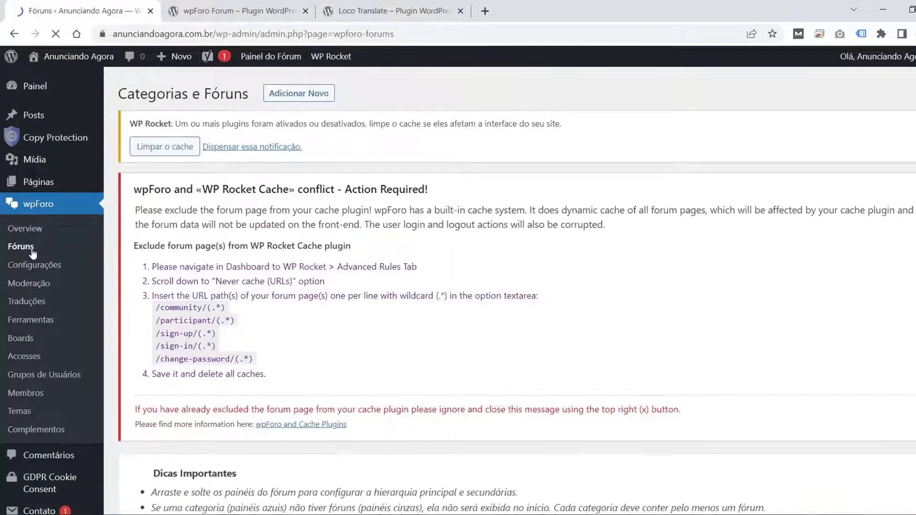
scroll(440, 266, down, 7)
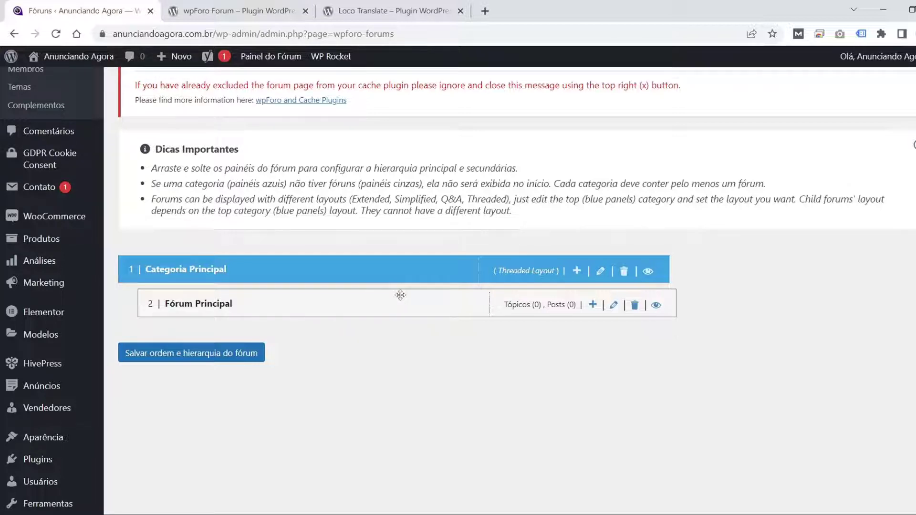
Delete the forum Fórum Principal together with all its sub-forums, topics and replies.
click(636, 306)
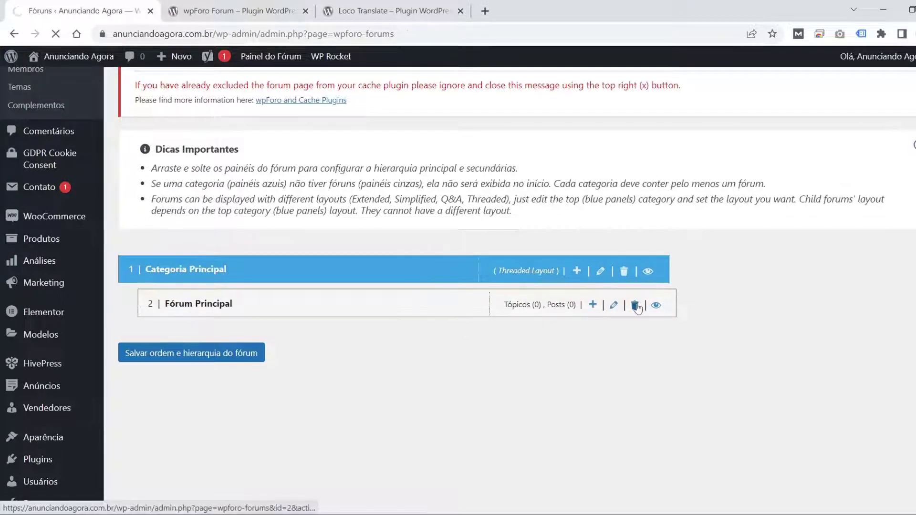
scroll(554, 315, down, 6)
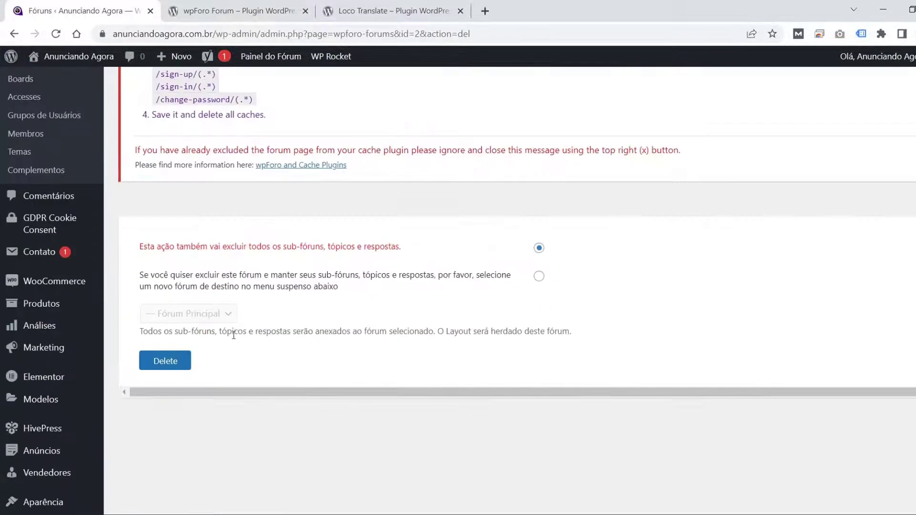
click(184, 362)
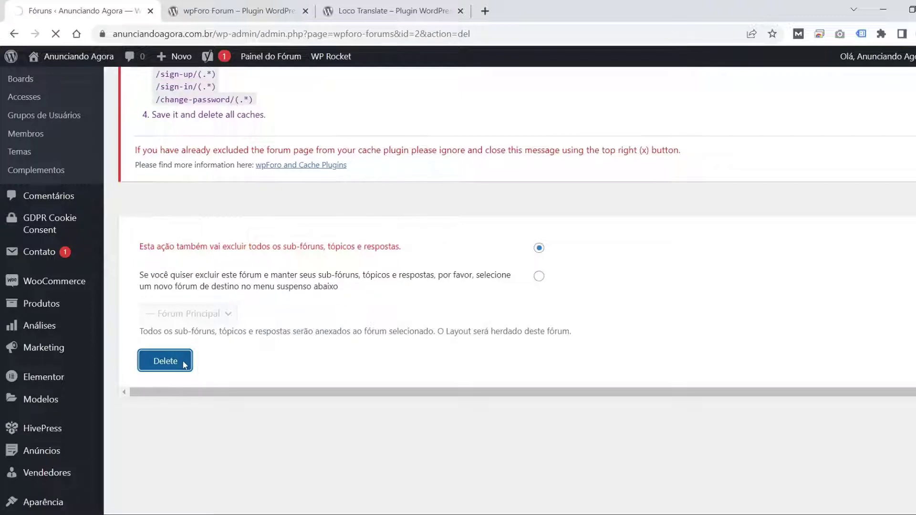
Delete the category Categoria Principal together with all its sub-forums, topics and replies.
scroll(629, 379, down, 6)
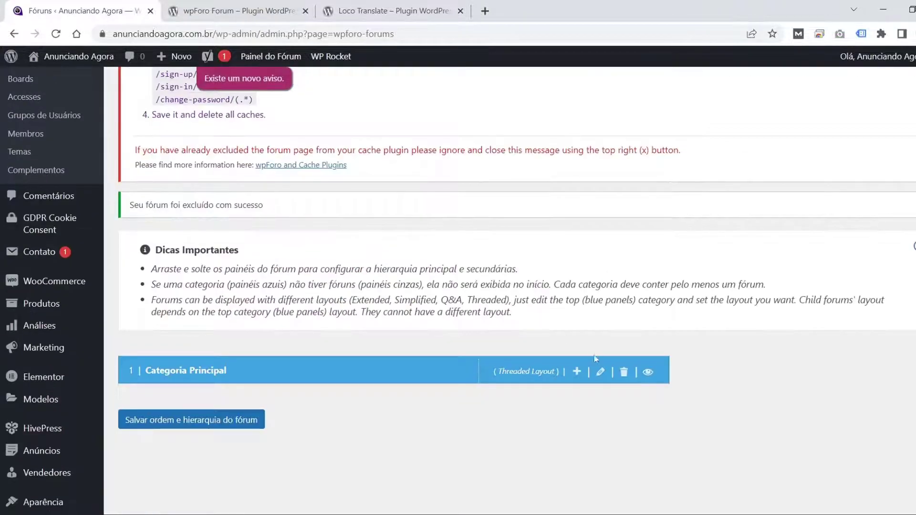
click(625, 377)
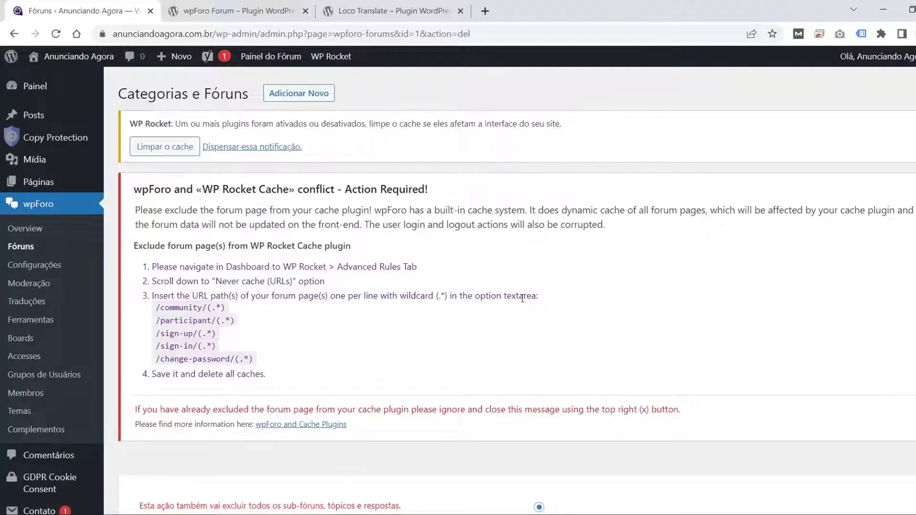
scroll(321, 298, down, 6)
click(176, 305)
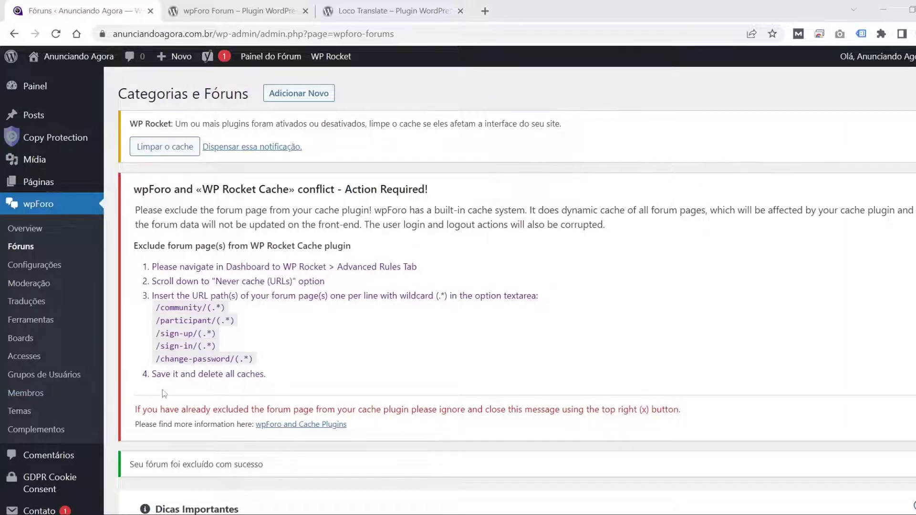
Add a new forum titled WordPress with no parent and publish it.
scroll(281, 340, down, 5)
scroll(282, 341, up, 5)
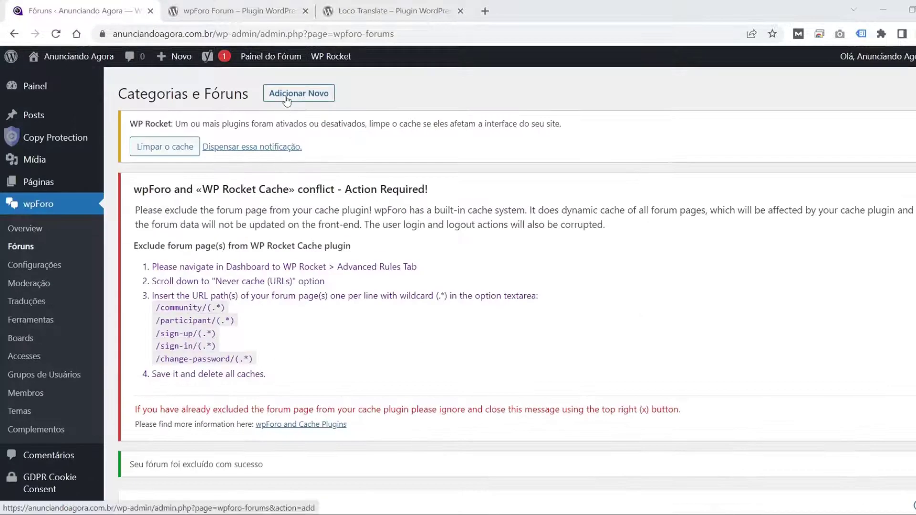
click(295, 96)
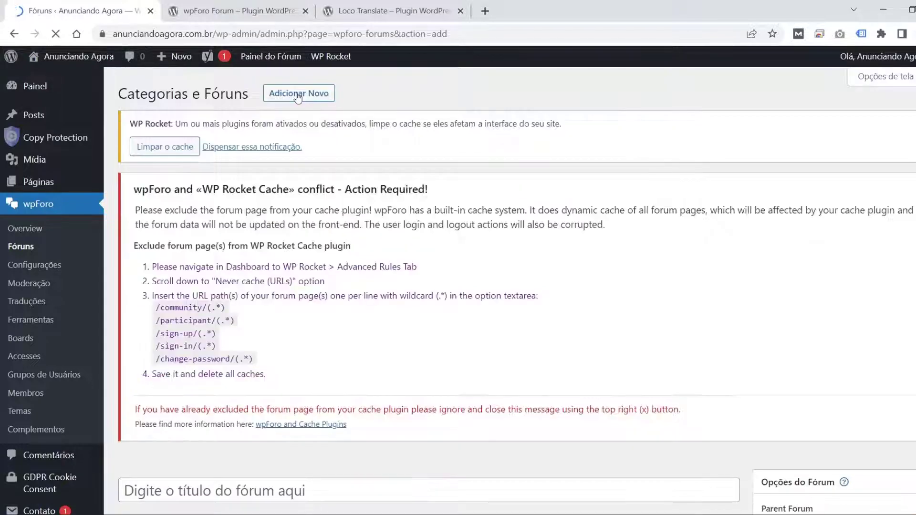
scroll(298, 191, down, 5)
click(335, 227)
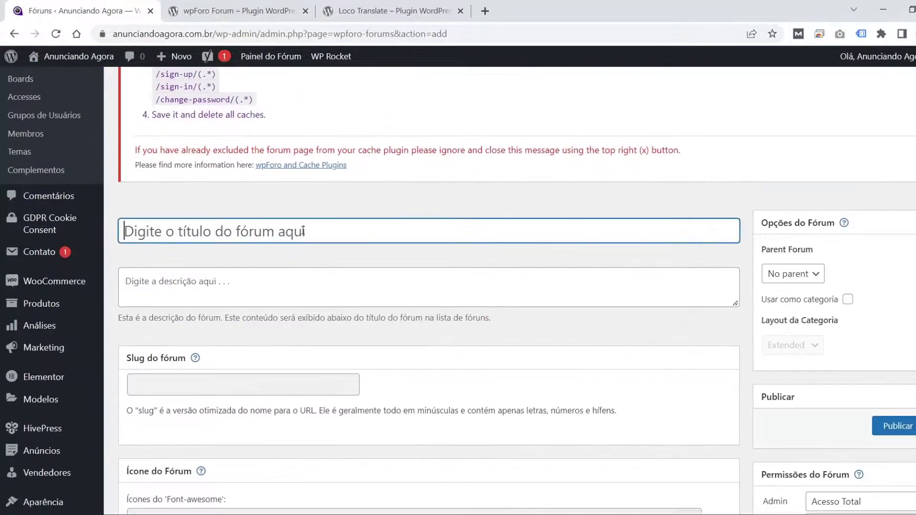
text(WordPress)
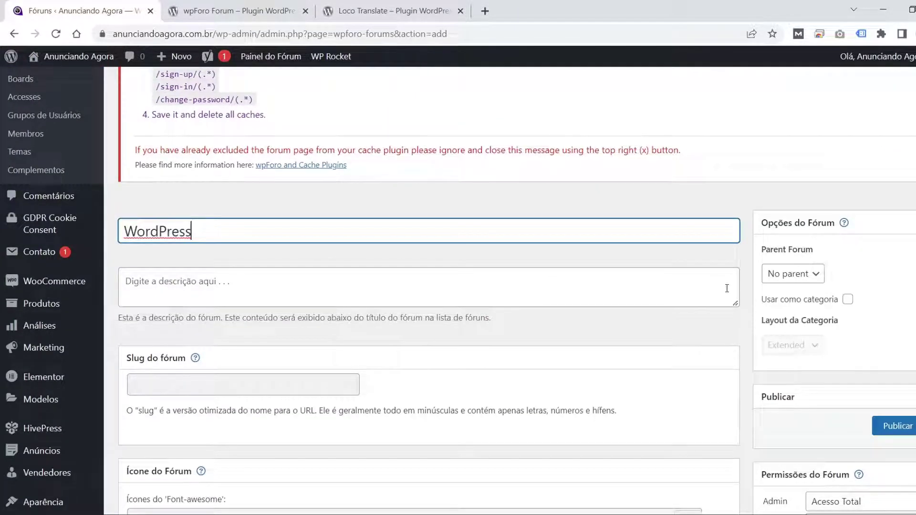
scroll(727, 288, down, 1)
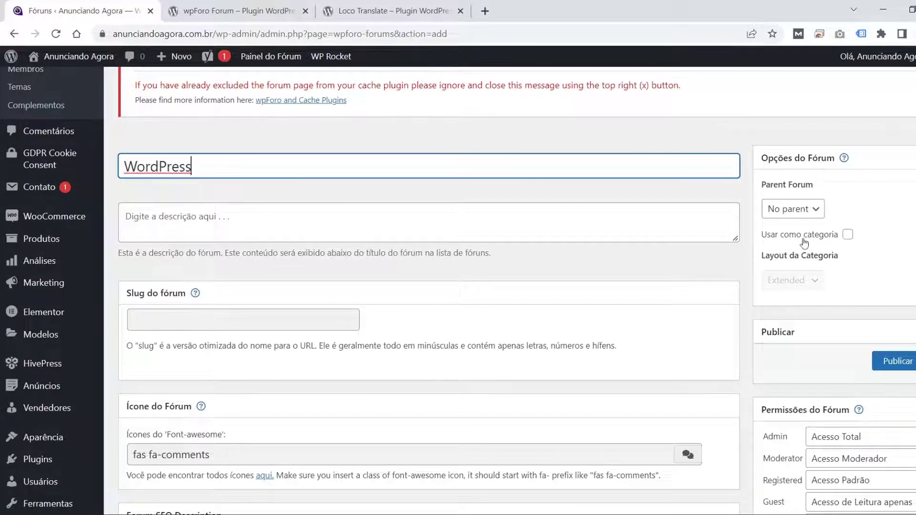
scroll(849, 248, down, 1)
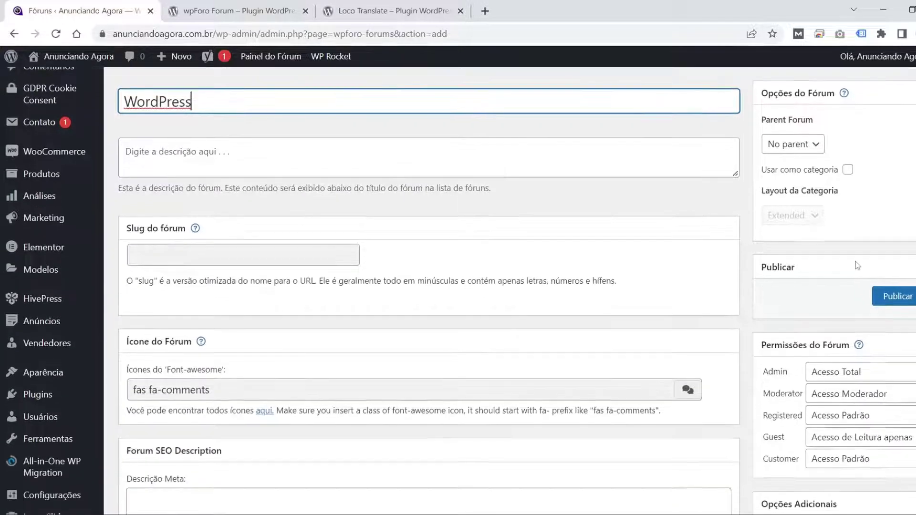
click(896, 302)
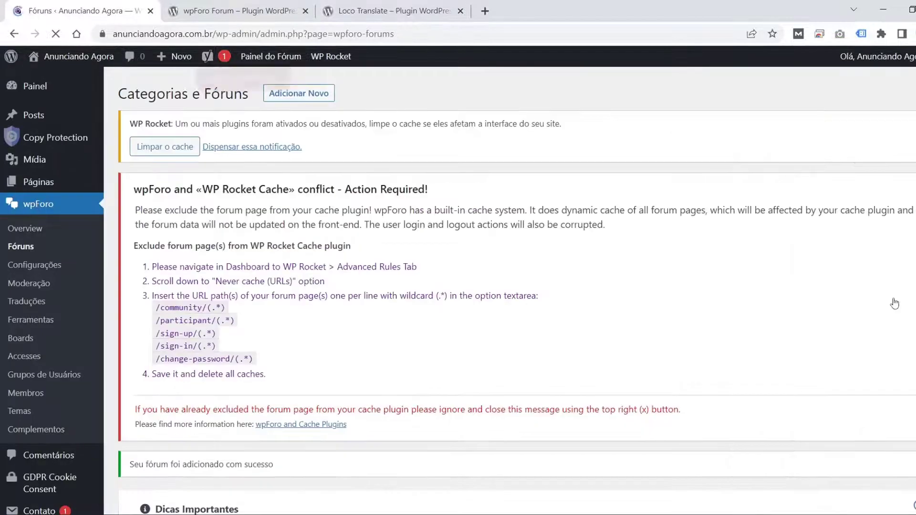
Open the WordPress category for editing and upload Wordpress-banner from the desktop folder (Área de Trabalho) for its category cover image.
scroll(861, 265, down, 5)
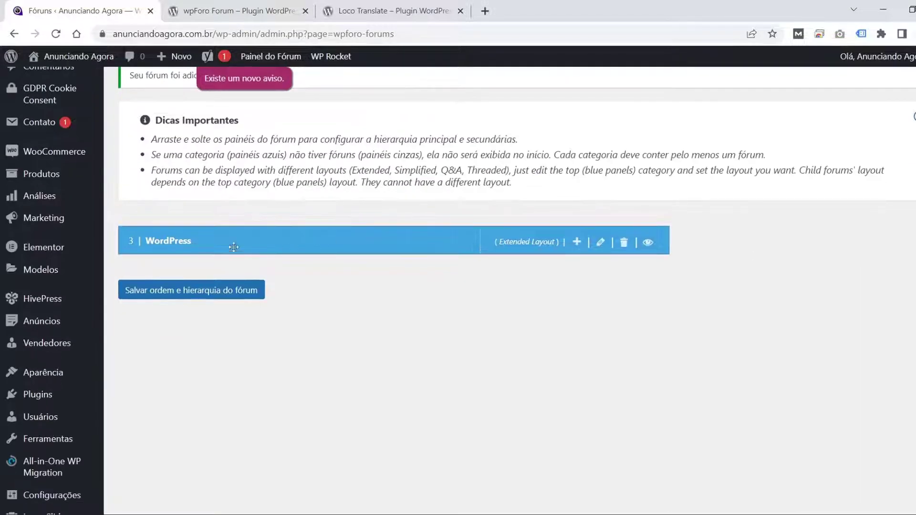
click(601, 244)
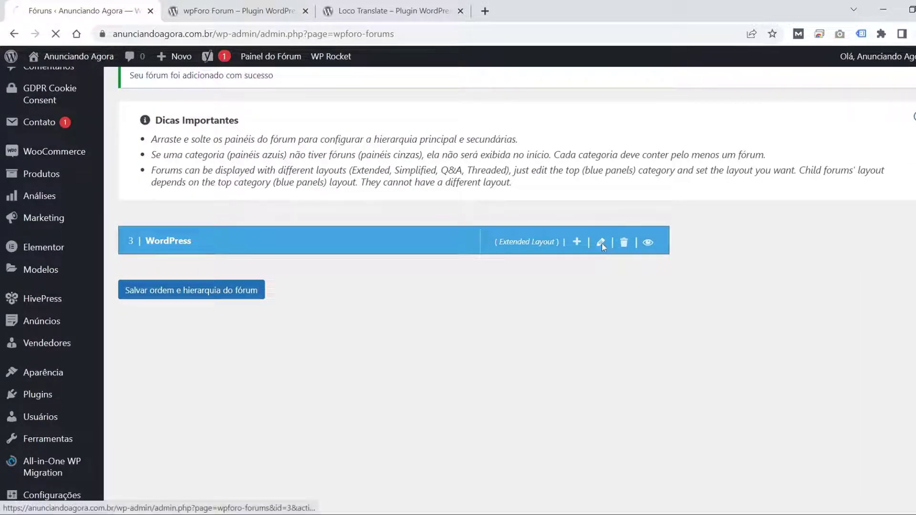
scroll(601, 247, down, 5)
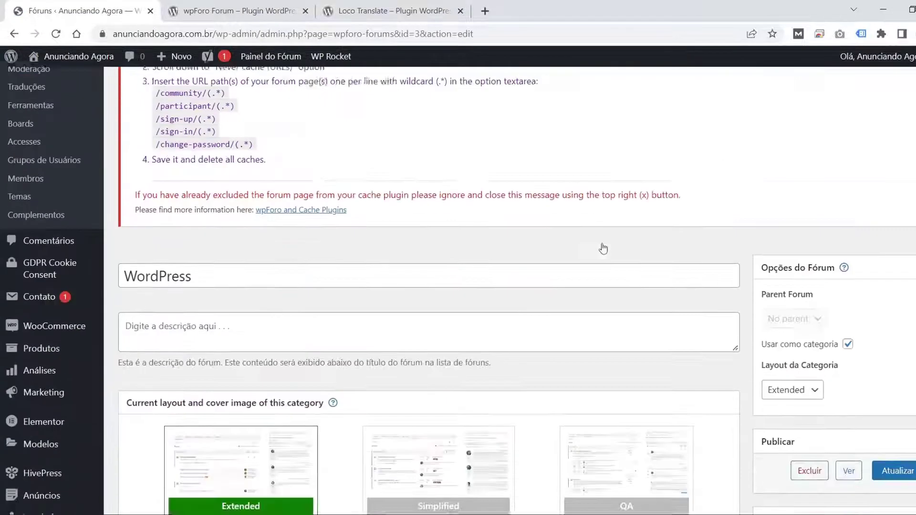
scroll(684, 255, down, 3)
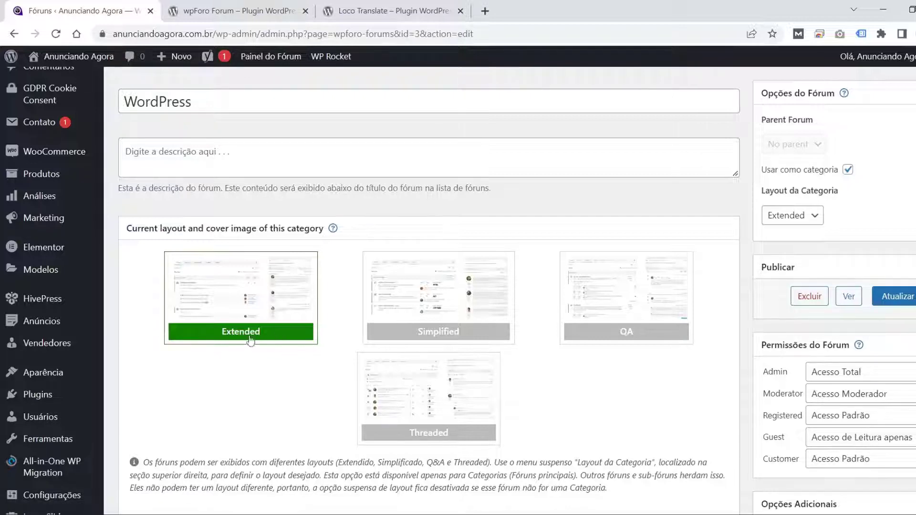
scroll(250, 340, down, 6)
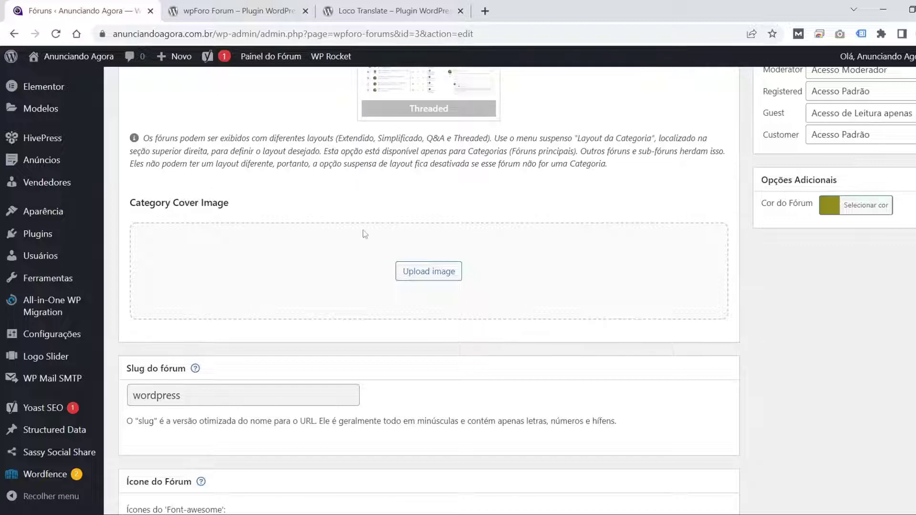
click(434, 271)
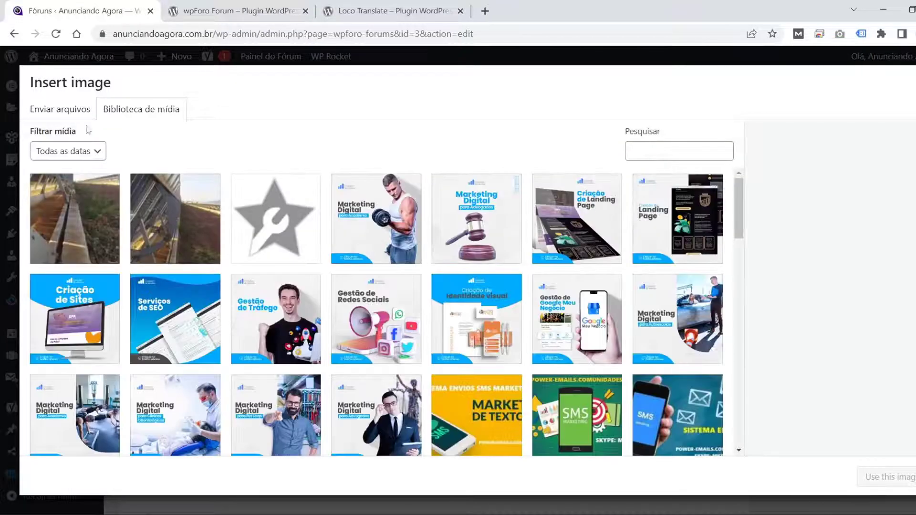
click(82, 112)
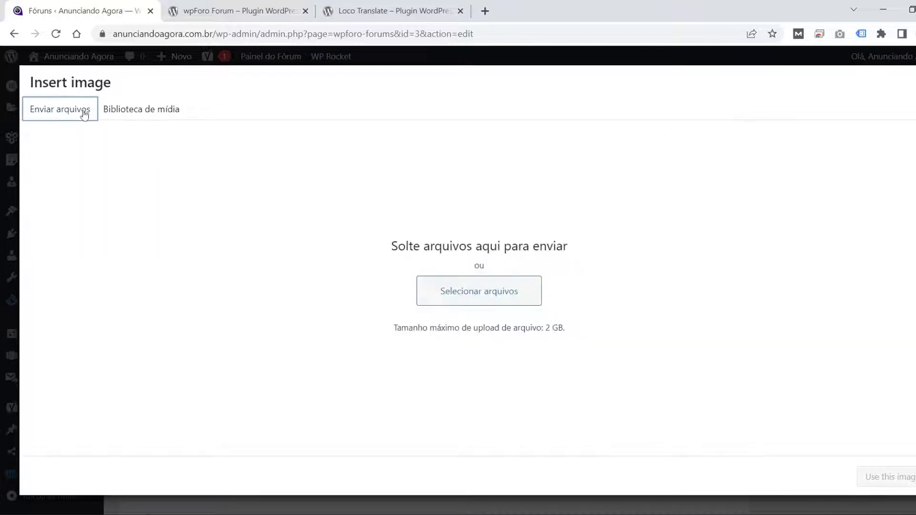
click(479, 290)
scroll(43, 143, up, 1)
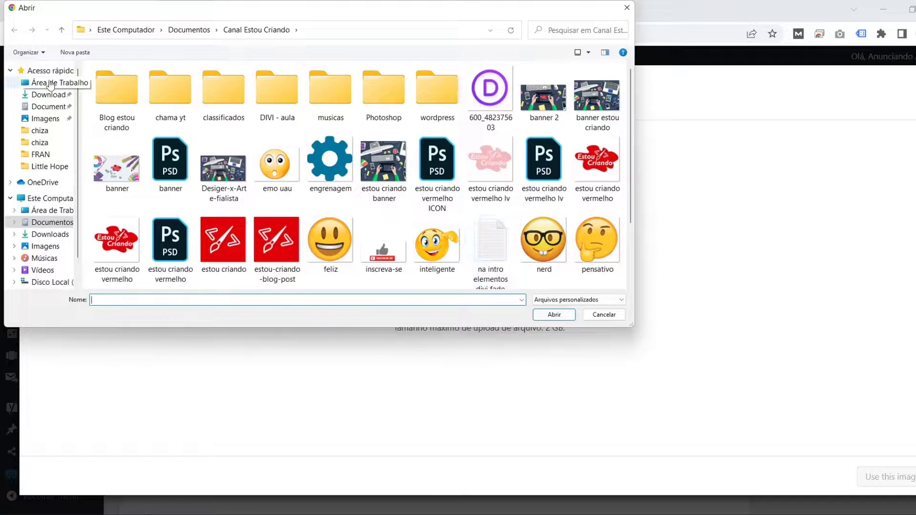
click(51, 84)
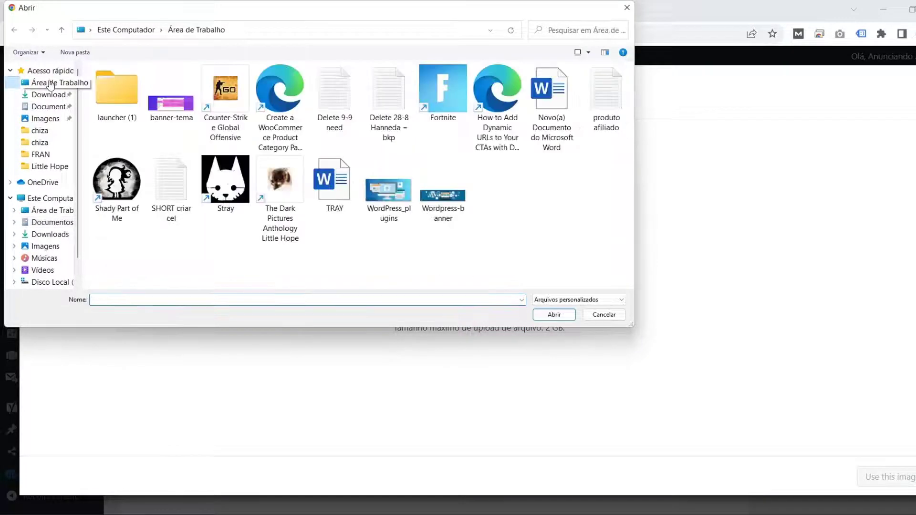
click(439, 206)
click(546, 318)
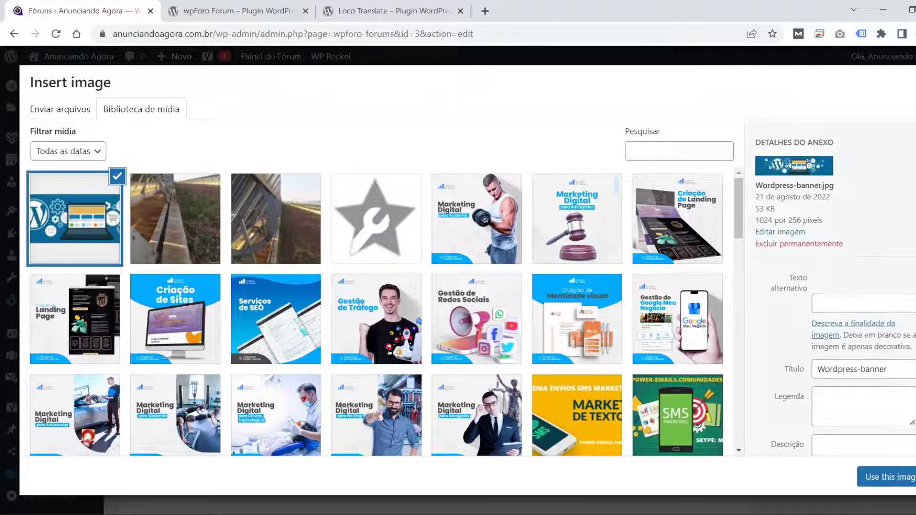
Use the uploaded Wordpress-banner image as the WordPress category's cover and update the category.
click(892, 478)
scroll(878, 363, up, 7)
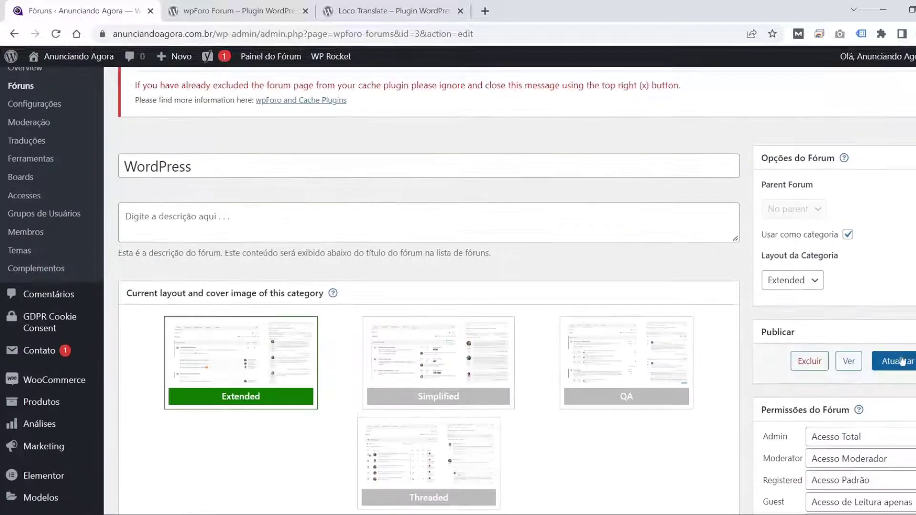
click(902, 363)
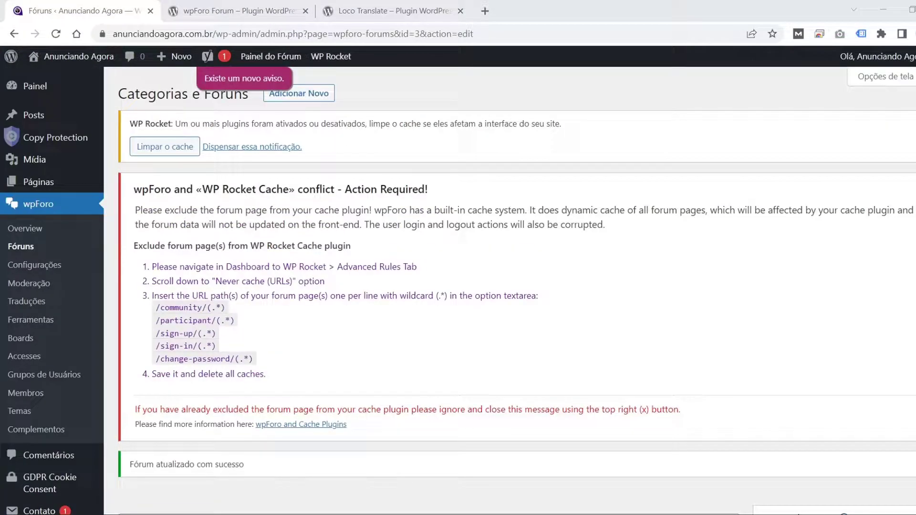
scroll(407, 96, down, 9)
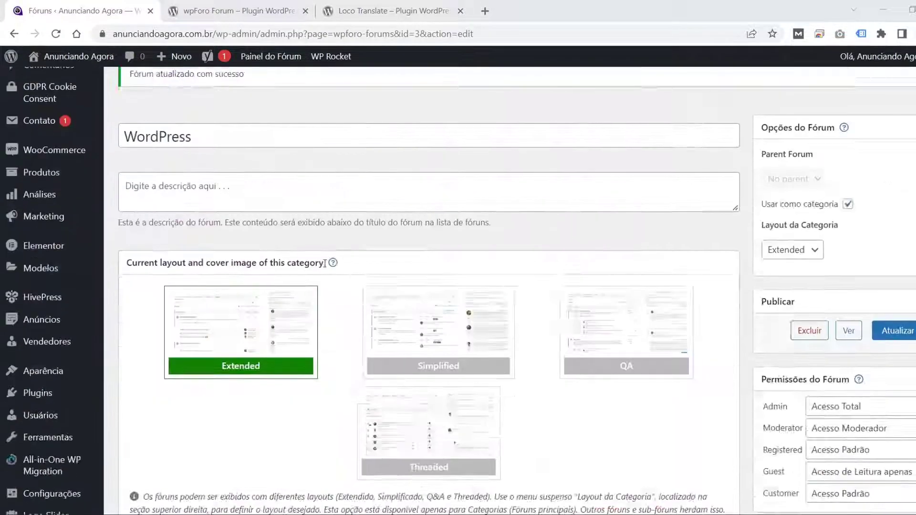
scroll(143, 239, up, 8)
Return to the forum list, then add and publish a forum titled Plugin para WordPress with no parent.
click(28, 187)
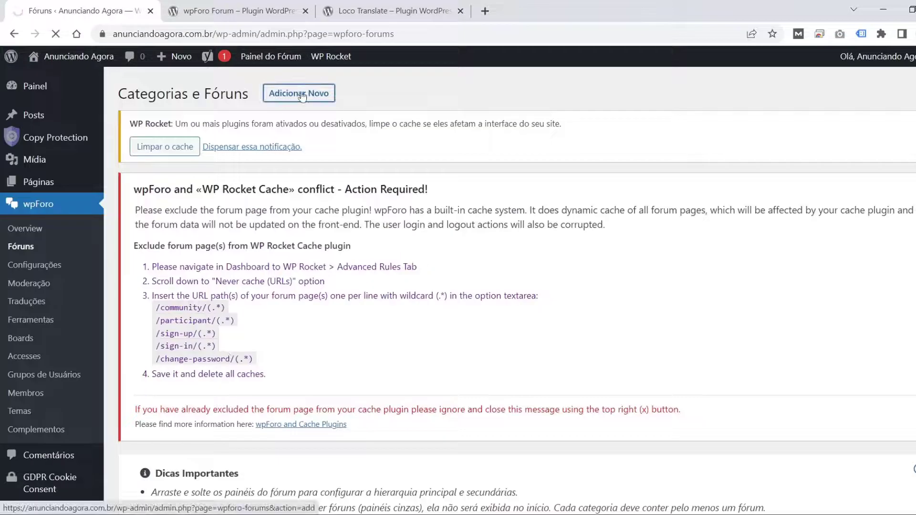
click(302, 96)
text(Plugin para WordPress)
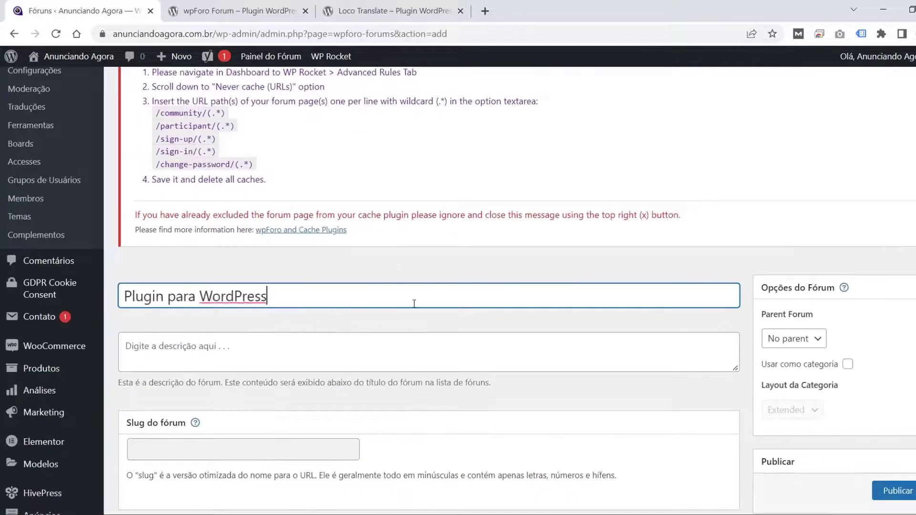
scroll(668, 238, down, 6)
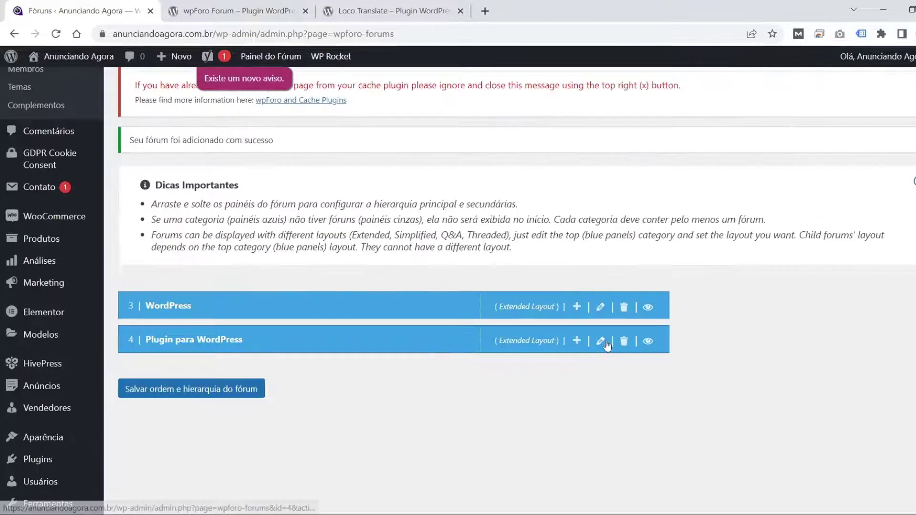
Set the desktop image WordPress_plugins as the cover of the Plugin para WordPress category and update the category.
click(603, 342)
scroll(430, 286, down, 10)
click(437, 142)
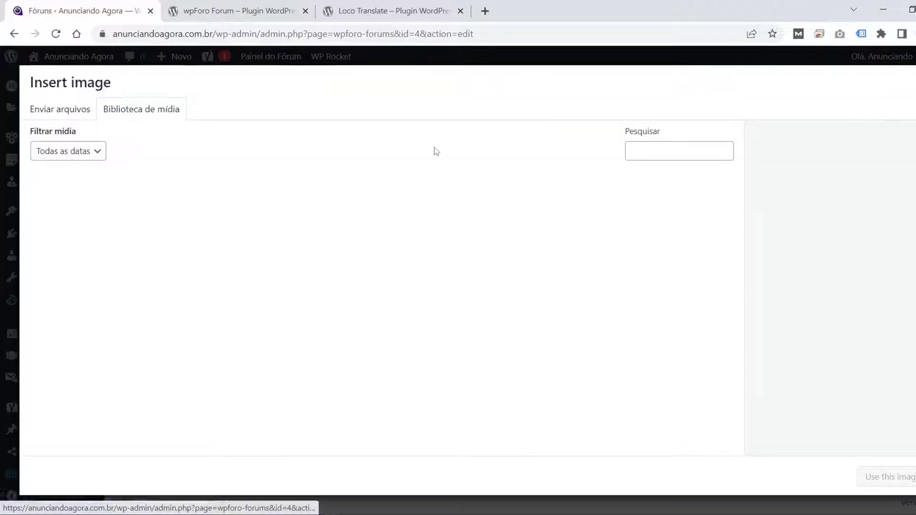
click(80, 112)
click(477, 289)
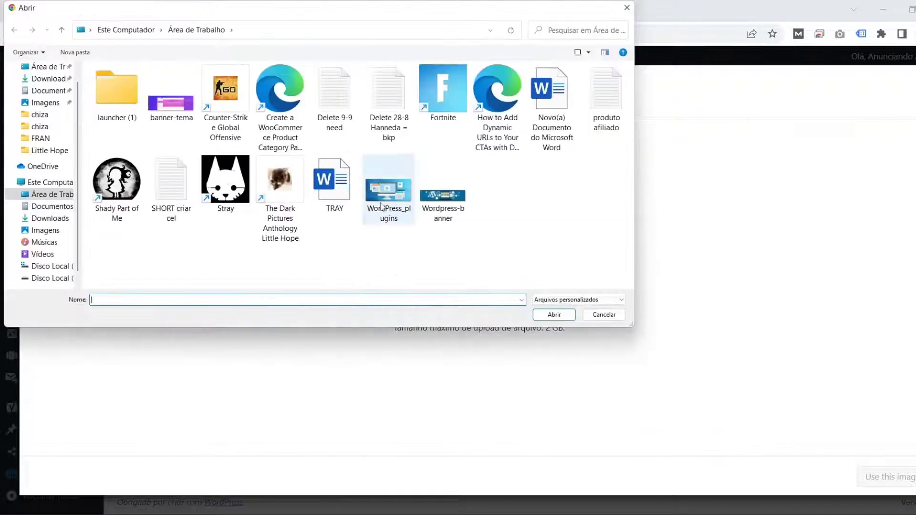
double_click(365, 201)
click(887, 477)
scroll(735, 334, up, 10)
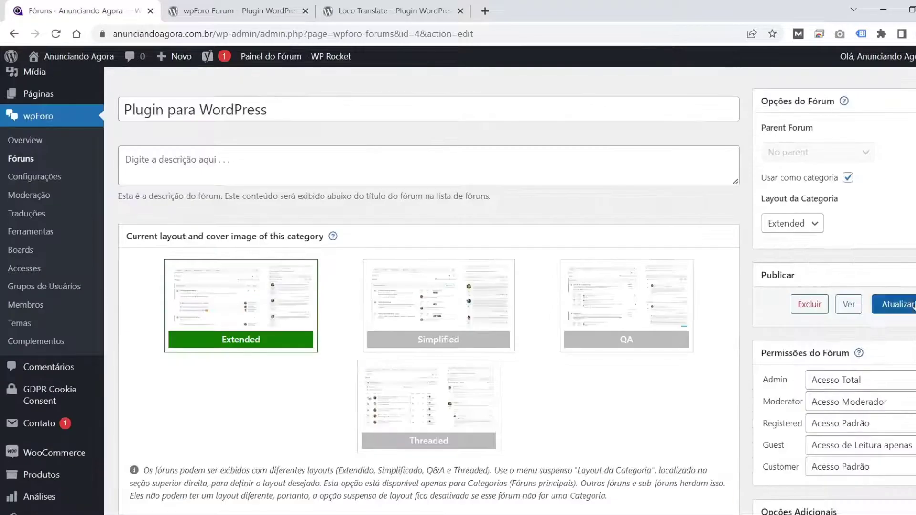
click(890, 302)
scroll(737, 361, down, 8)
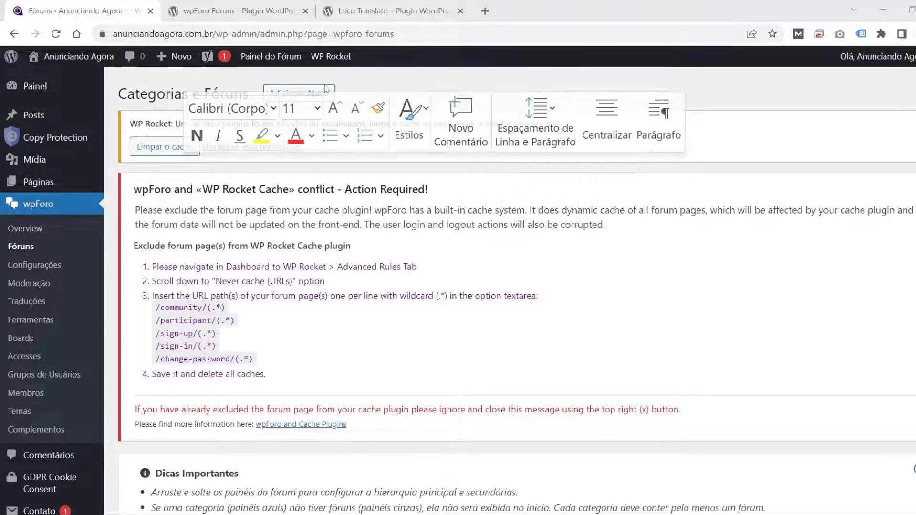
Add a new forum titled Temas with no parent and publish it.
click(321, 100)
scroll(323, 104, down, 10)
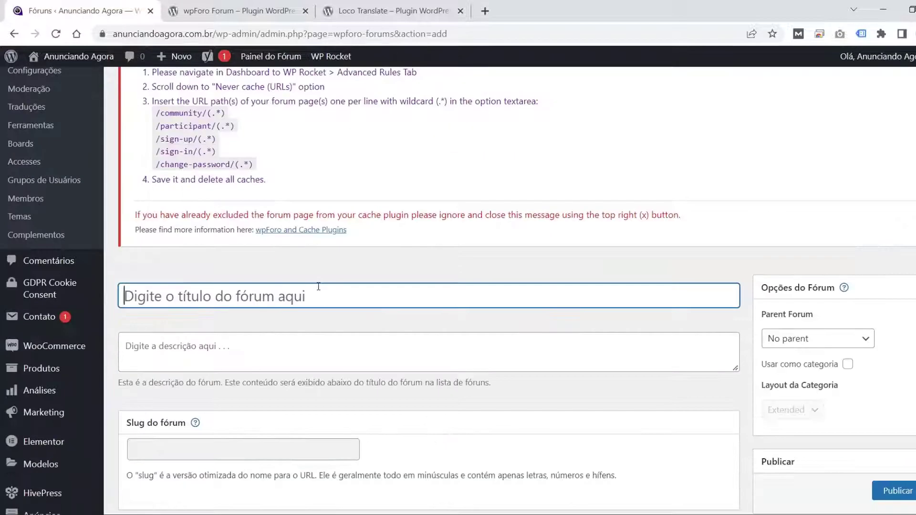
click(899, 167)
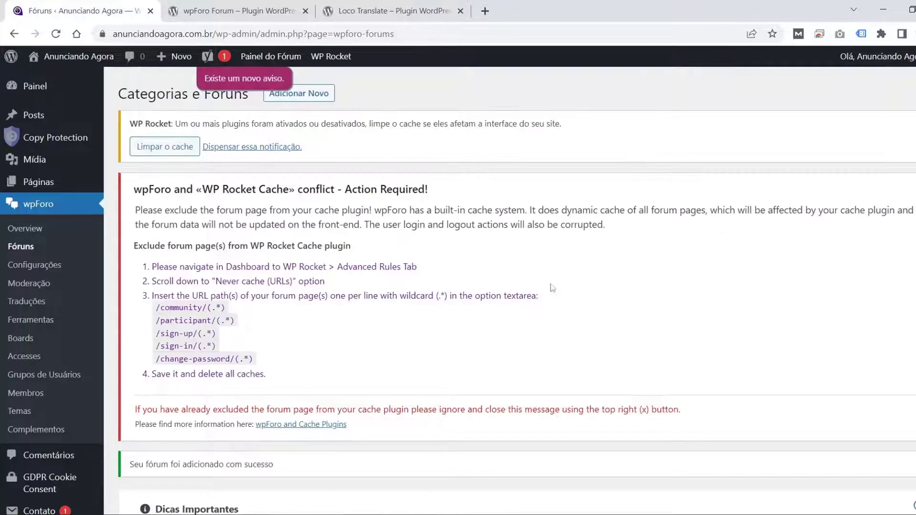
Edit the Temas category and set the uploaded desktop image banner-tema as its category cover image.
scroll(603, 253, down, 10)
click(604, 253)
scroll(604, 253, down, 10)
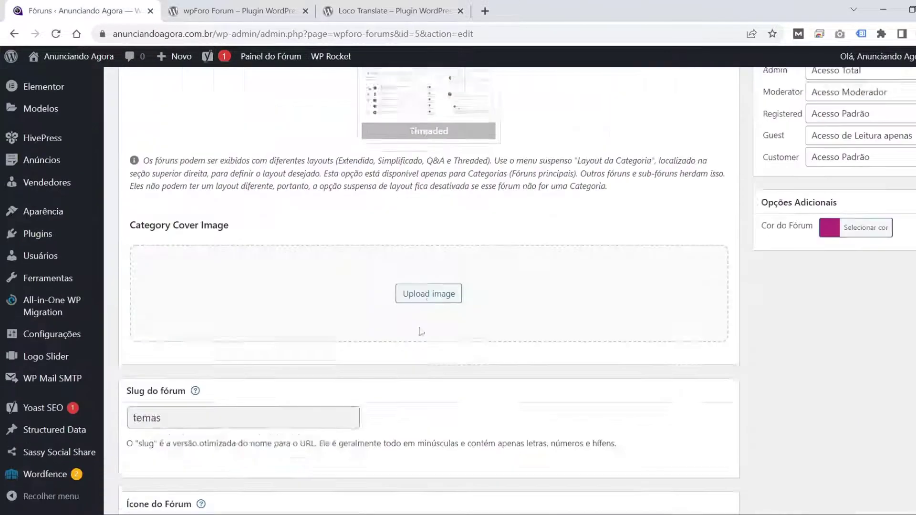
click(427, 292)
click(60, 109)
click(479, 291)
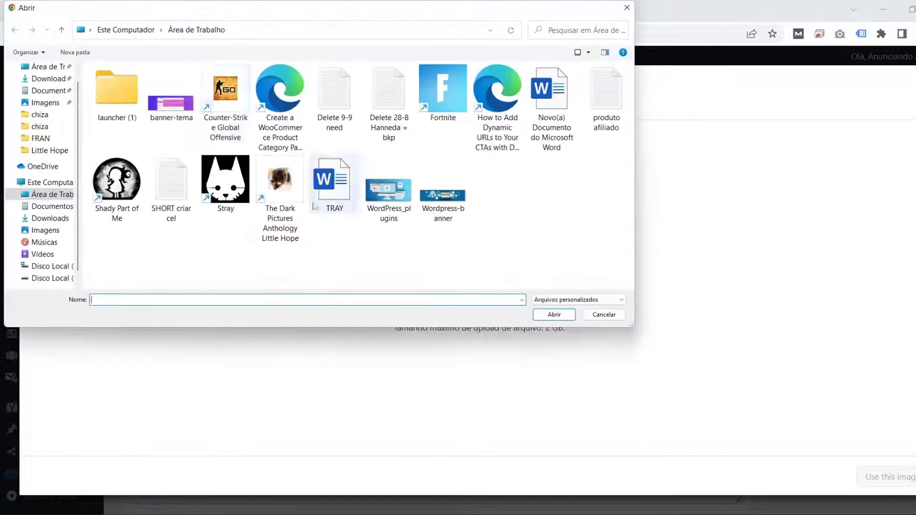
click(171, 91)
click(552, 313)
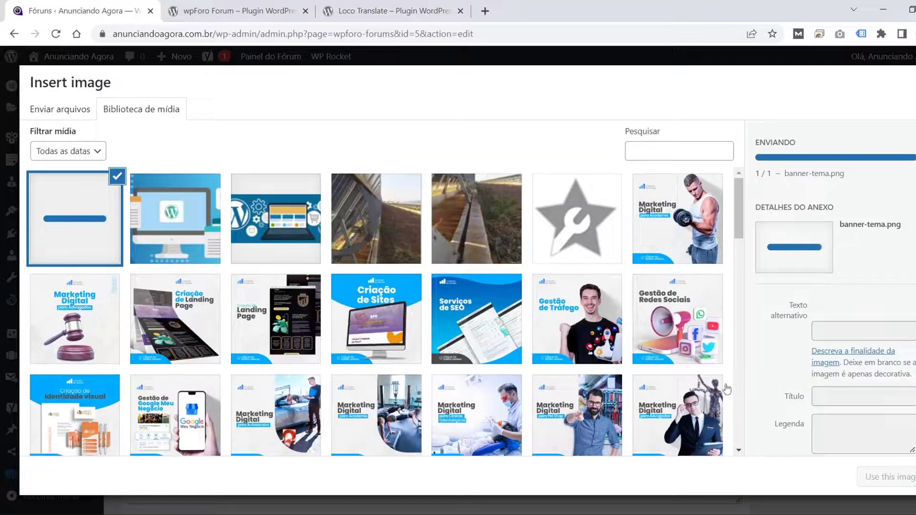
click(870, 476)
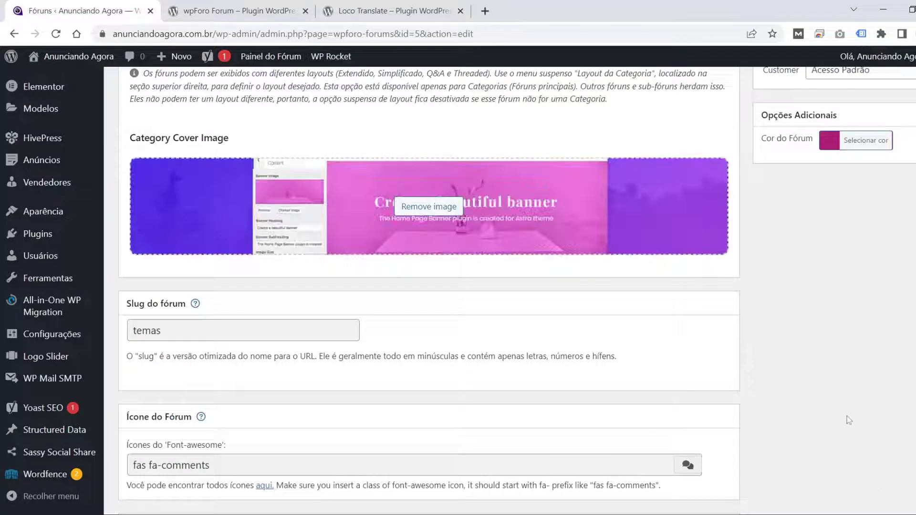
Update the Temas category to save its cover image.
scroll(873, 334, up, 10)
click(910, 297)
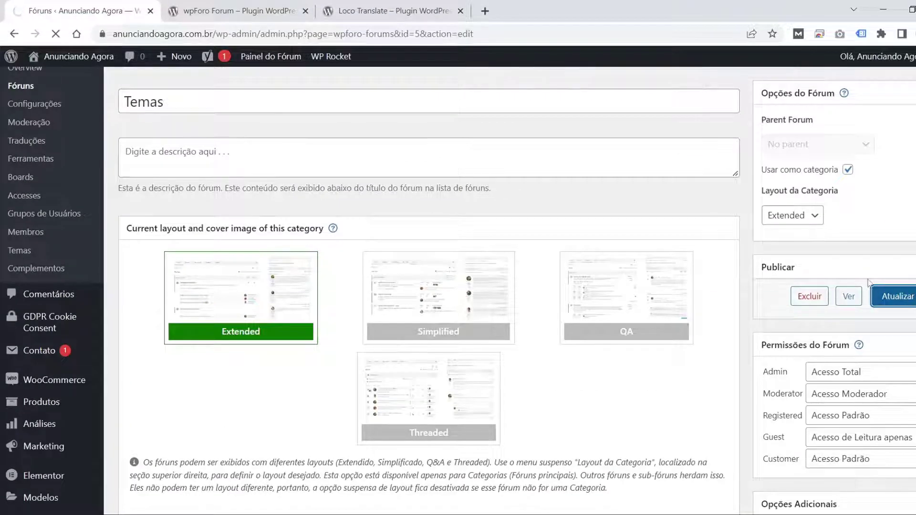
scroll(597, 290, down, 1)
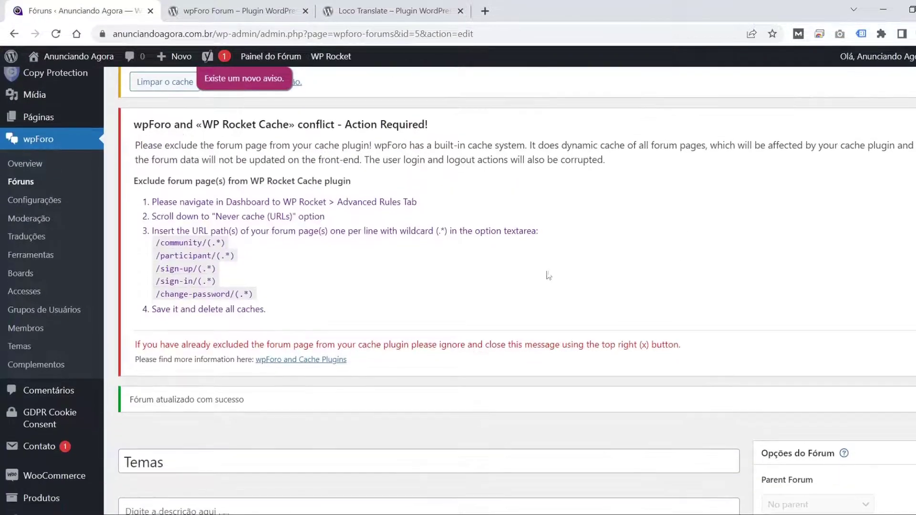
Add a forum titled Dúvidas gerais under the WordPress category and publish it.
click(25, 182)
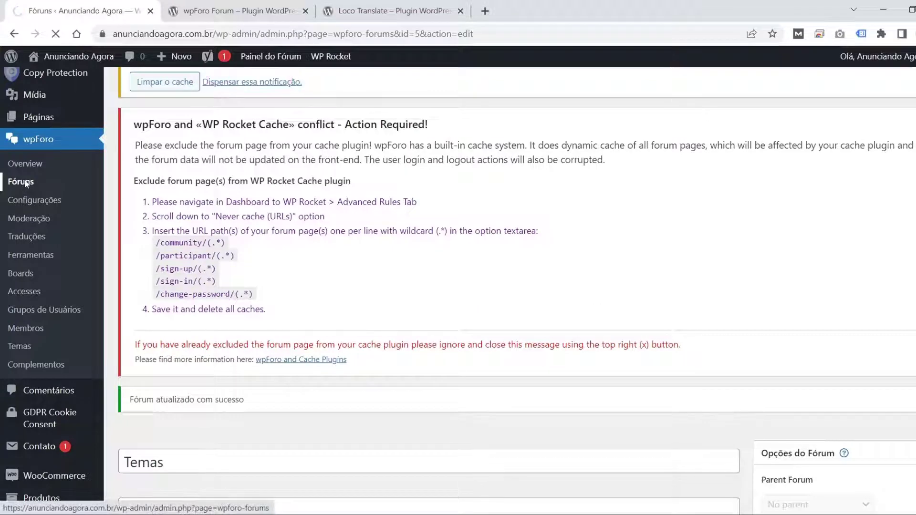
scroll(347, 315, down, 5)
scroll(347, 315, down, 2)
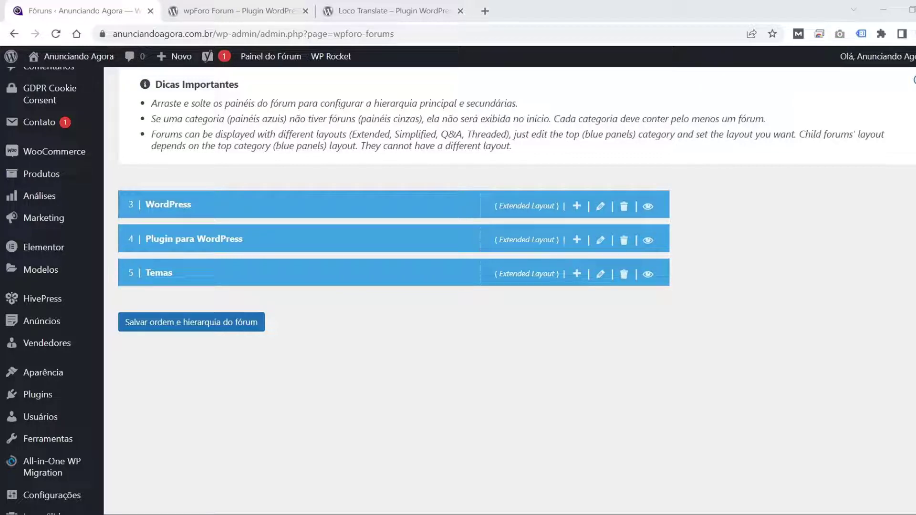
click(578, 208)
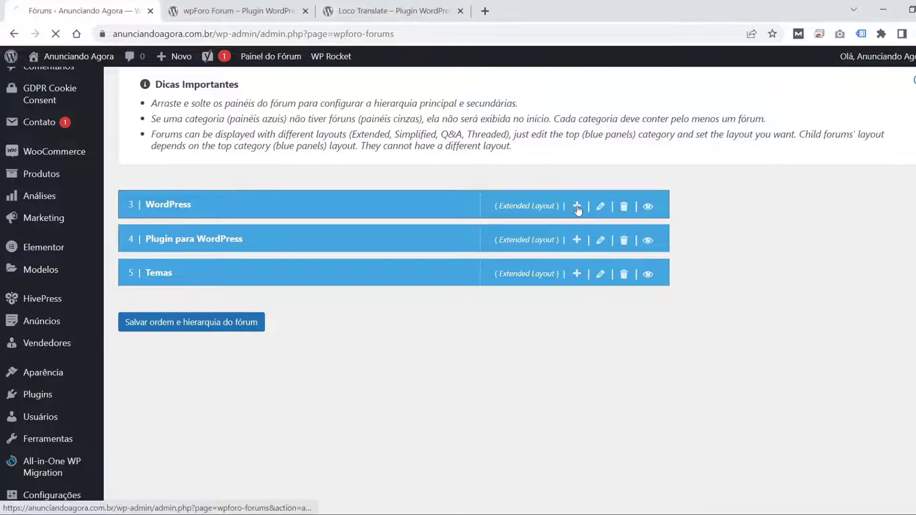
scroll(362, 191, down, 6)
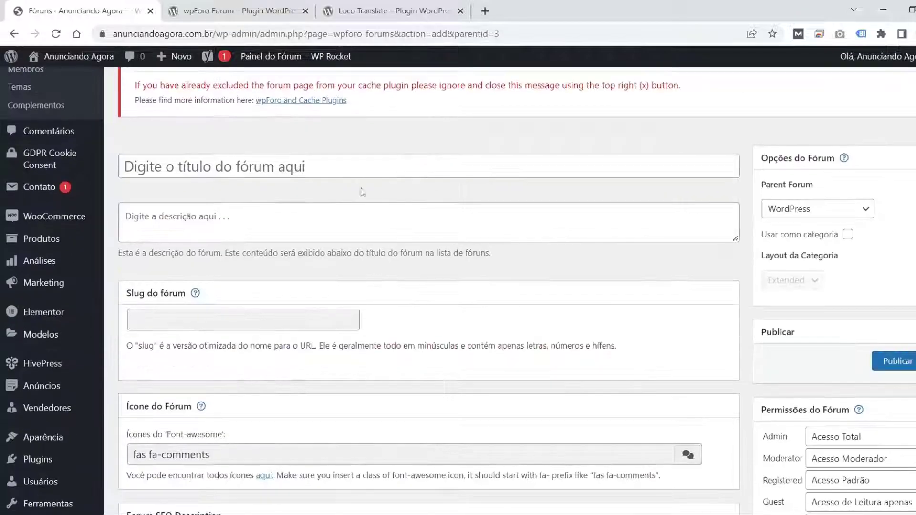
click(332, 169)
text(Dúvidas gerais)
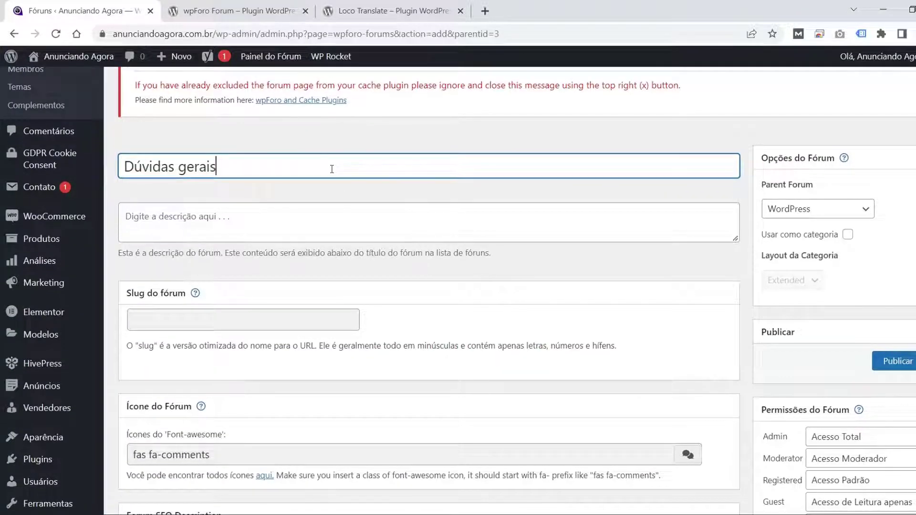
scroll(591, 228, down, 3)
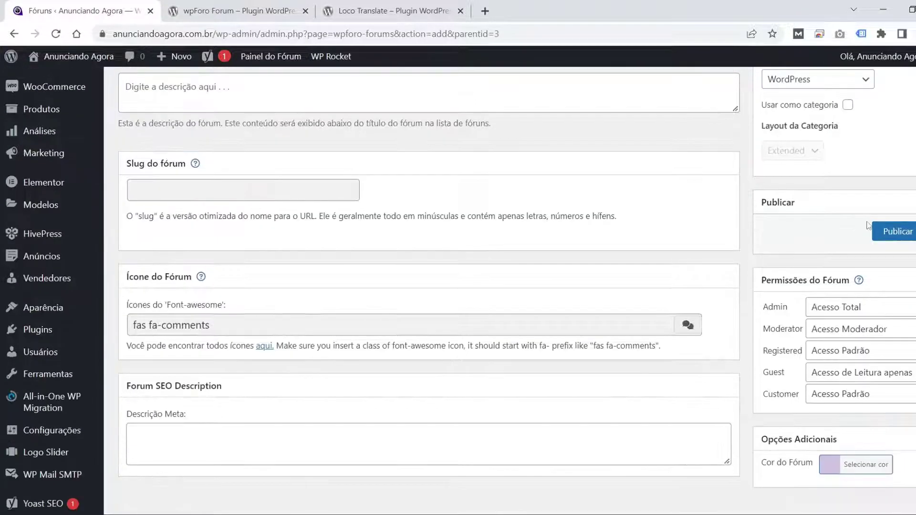
click(902, 233)
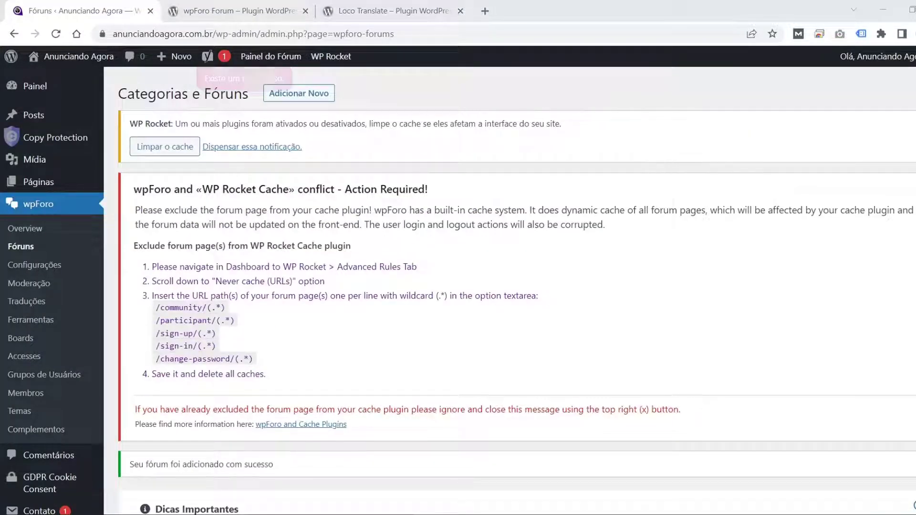
Add a second forum titled Integração under the WordPress category and publish it.
scroll(236, 312, down, 7)
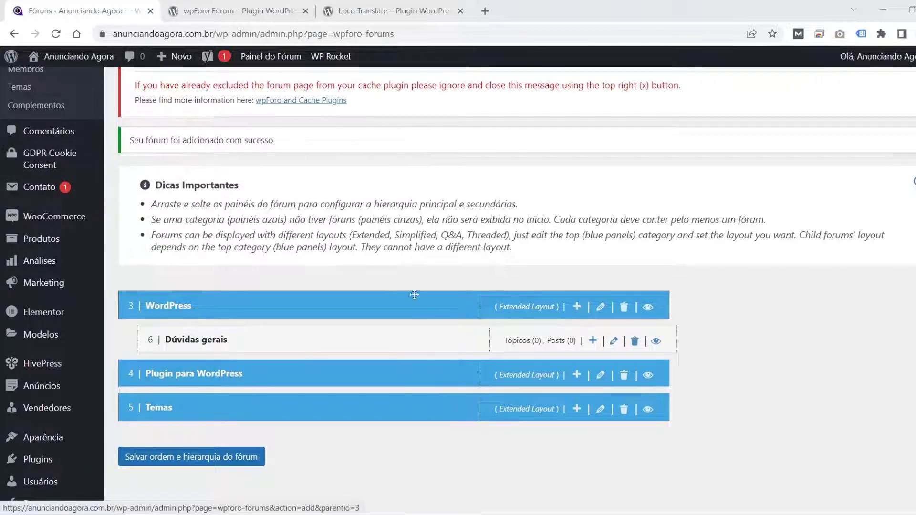
click(577, 307)
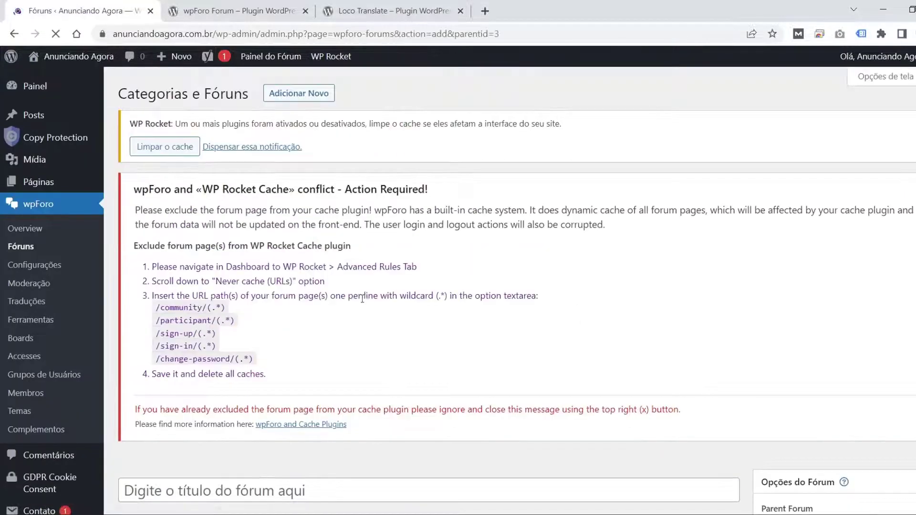
scroll(317, 231, down, 5)
click(318, 231)
text(Integração)
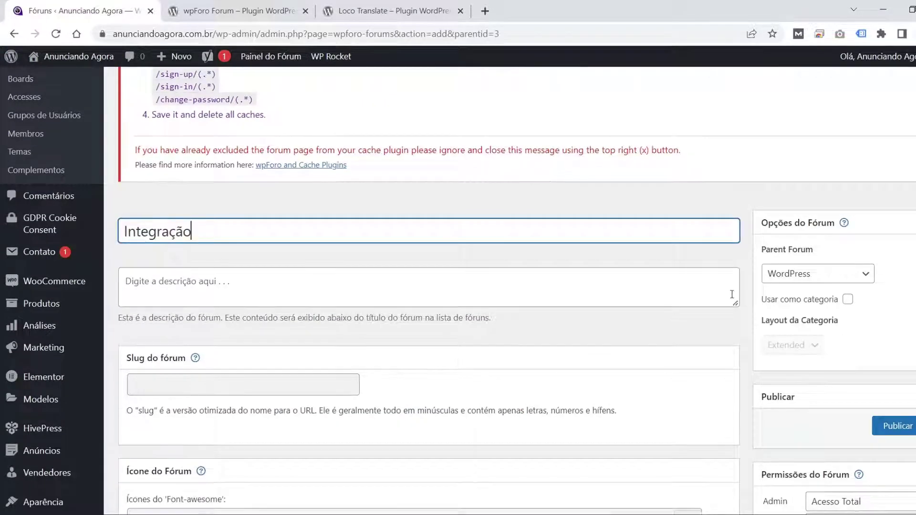
scroll(732, 294, down, 2)
click(886, 339)
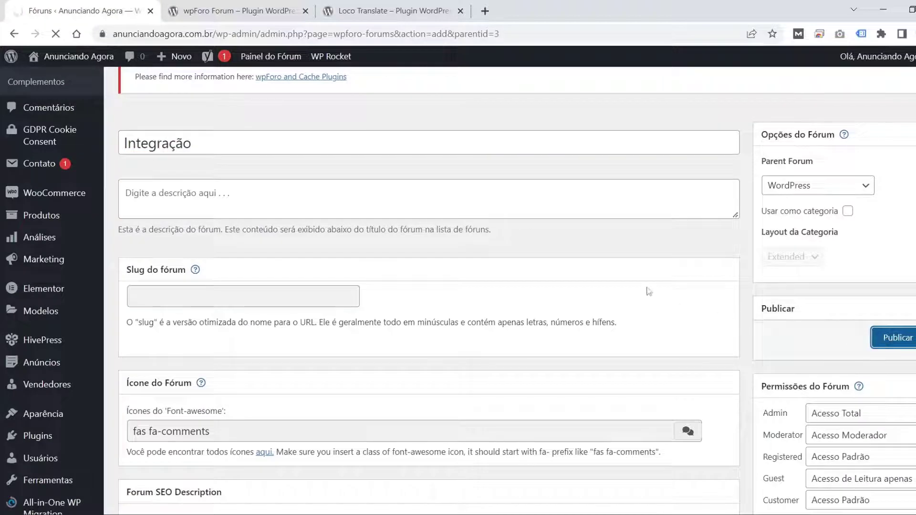
Add a forum titled Plugin de loja virtual under the Plugin para WordPress category and publish it.
scroll(509, 295, down, 7)
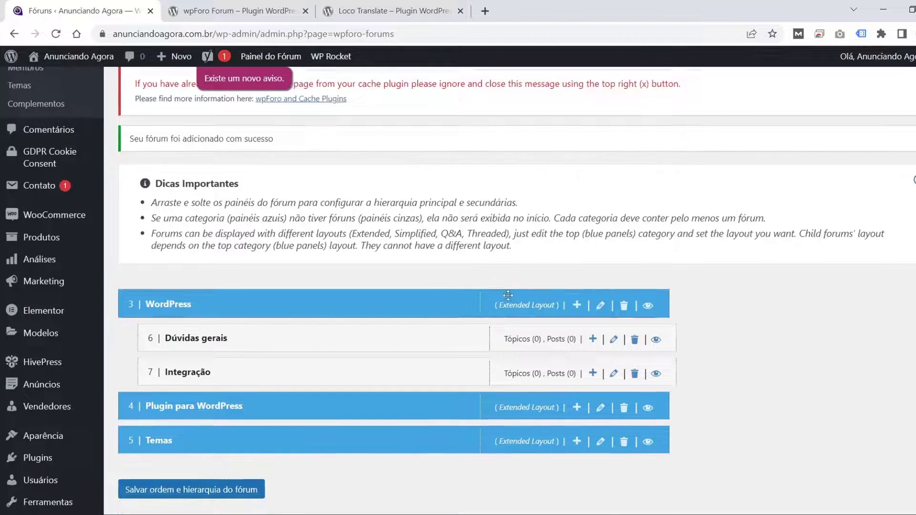
scroll(509, 295, down, 1)
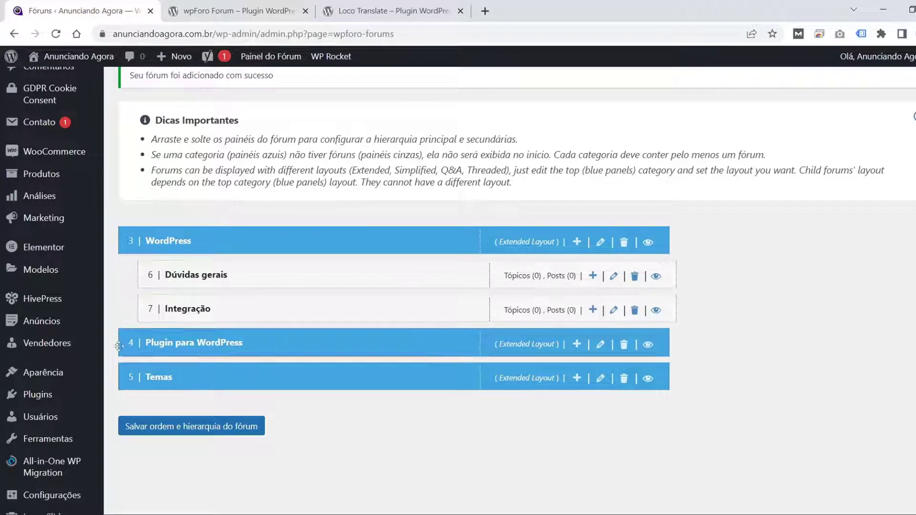
scroll(412, 273, down, 1)
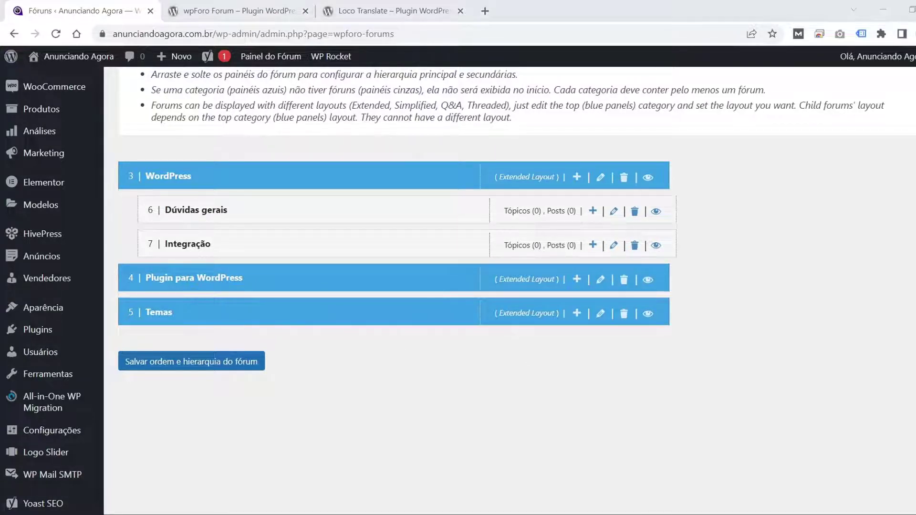
click(579, 281)
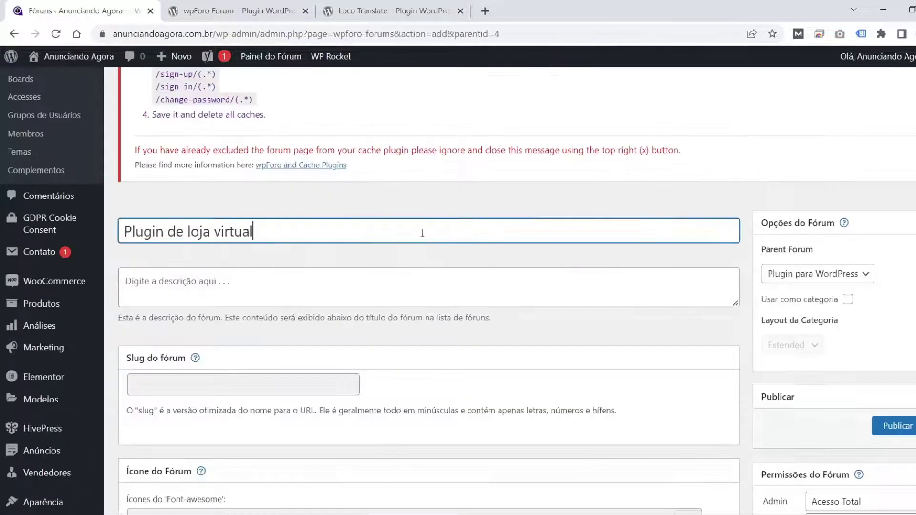
click(898, 426)
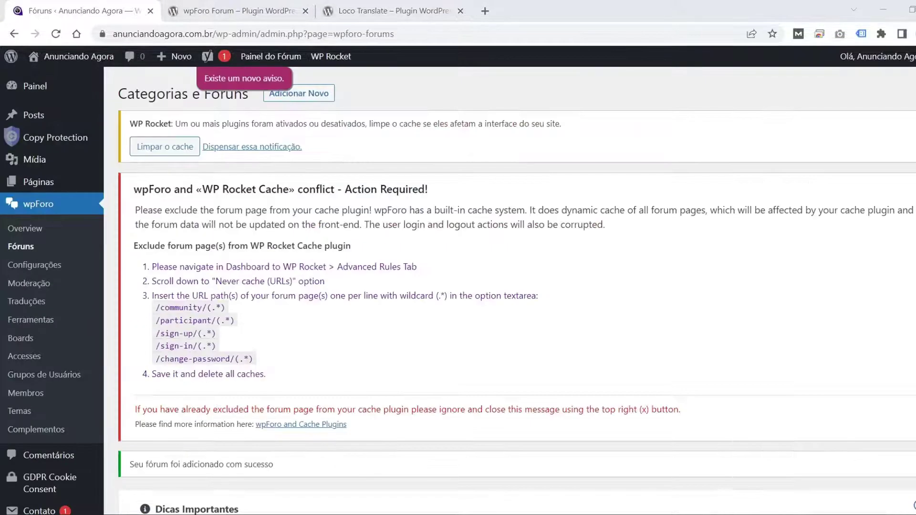
Add a forum titled Plugin de formulário under the Plugin para WordPress category and publish it.
scroll(466, 271, down, 7)
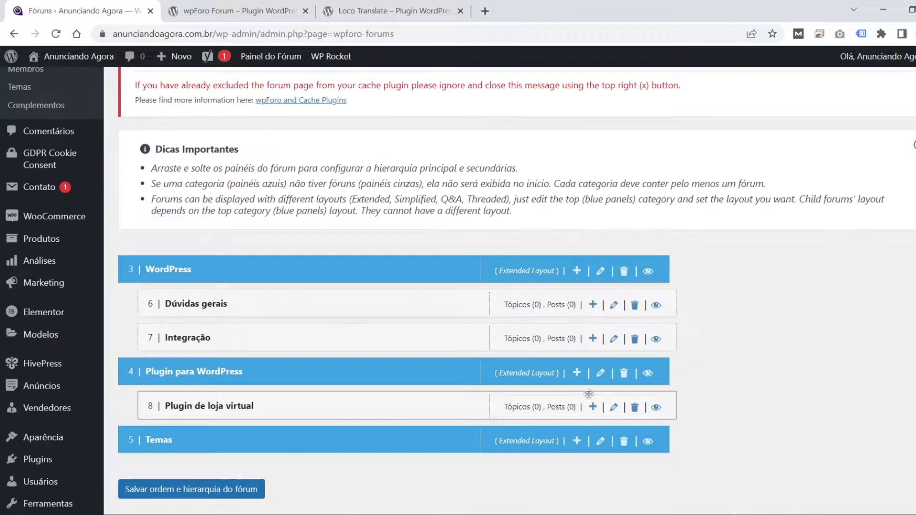
click(578, 370)
text(Plugin de formulário)
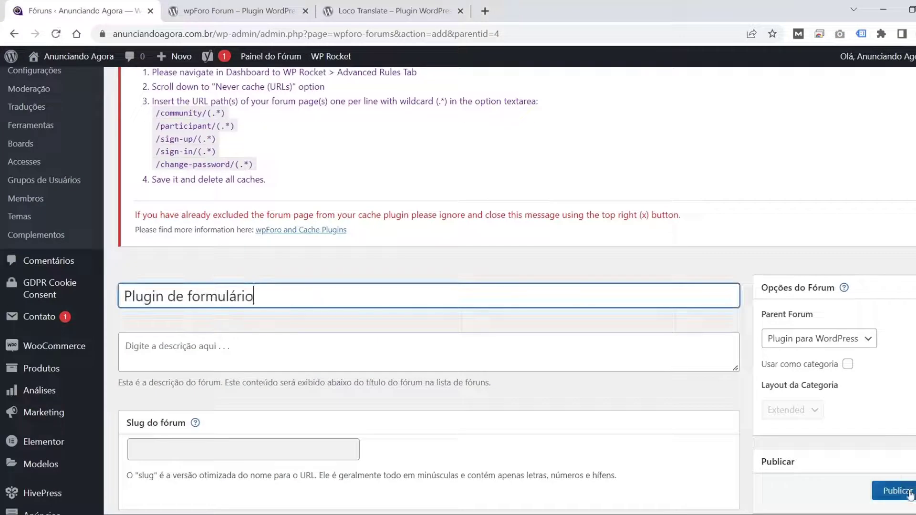
click(909, 494)
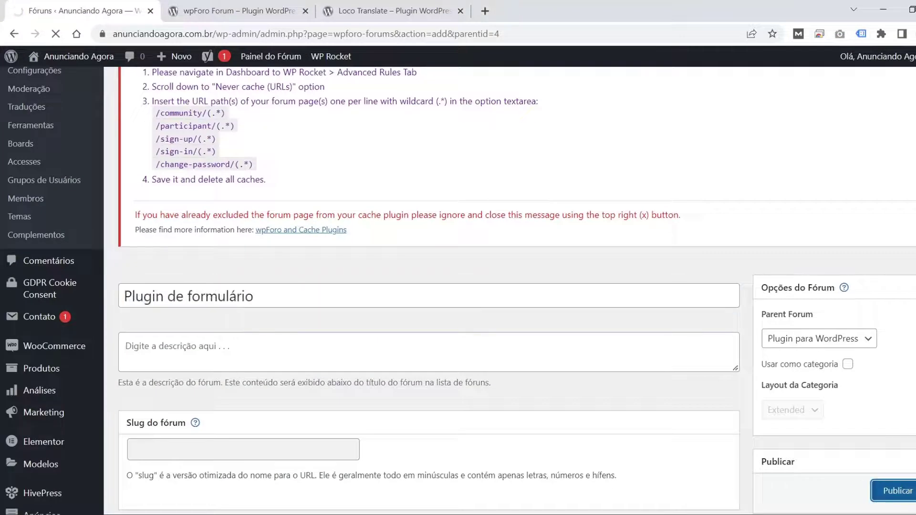
Add a forum titled Plugin de galeria under the Plugin para WordPress category and publish it.
scroll(525, 287, down, 10)
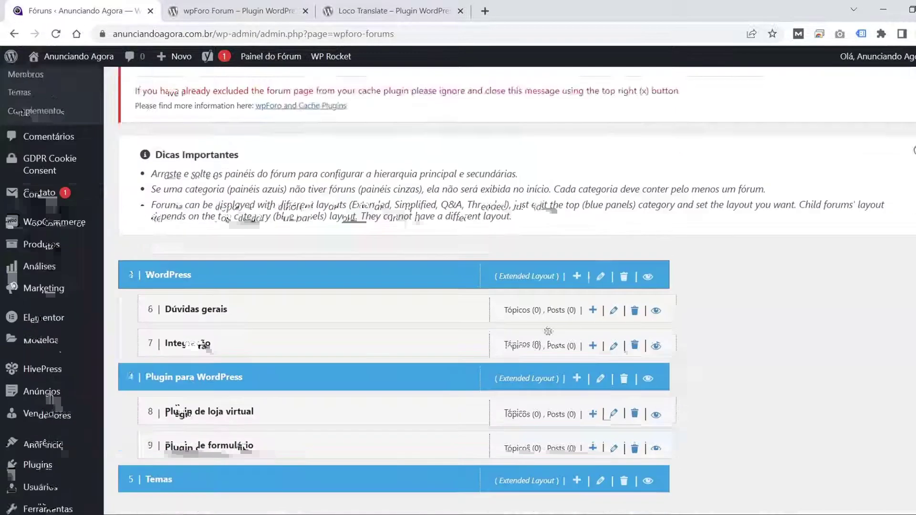
click(583, 313)
text(Plugin de galeria)
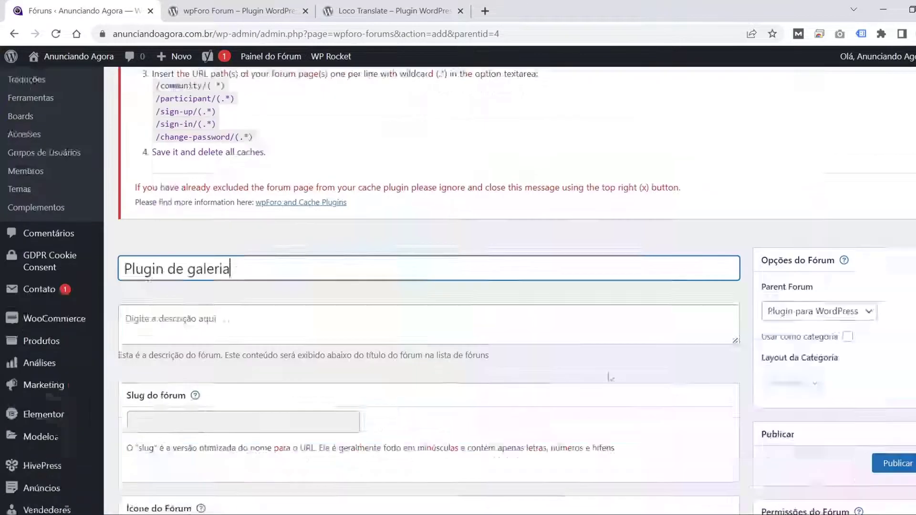
scroll(525, 287, down, 3)
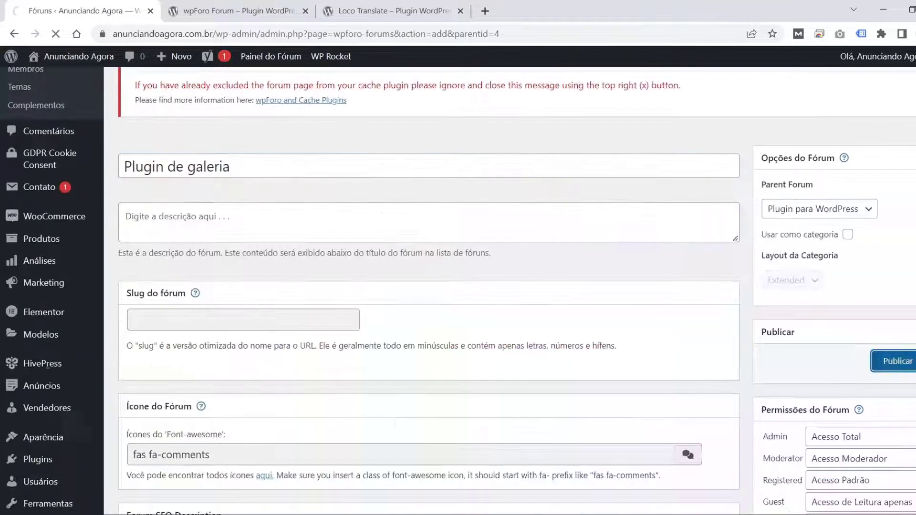
click(897, 361)
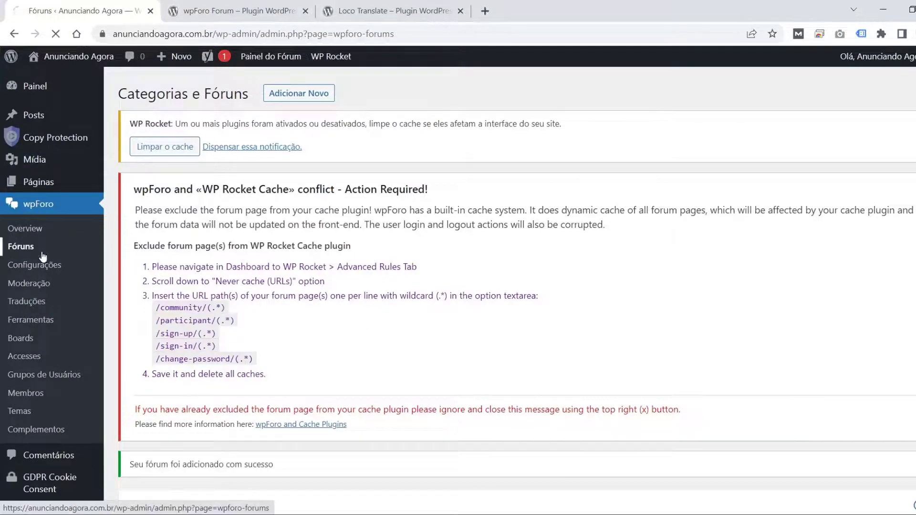
Add a forum titled Tema de loja under the Temas category and publish it.
scroll(517, 370, down, 10)
click(579, 381)
scroll(313, 237, down, 5)
click(313, 234)
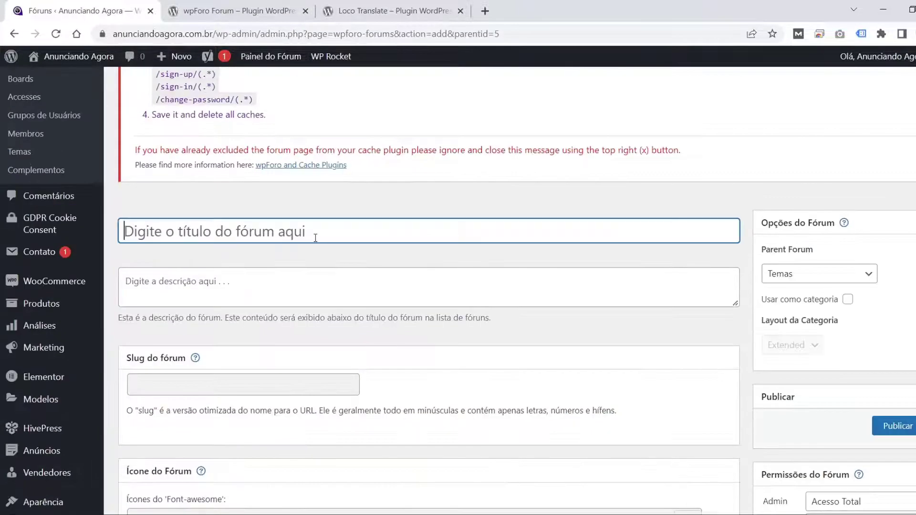
text(Tema de loja)
click(894, 425)
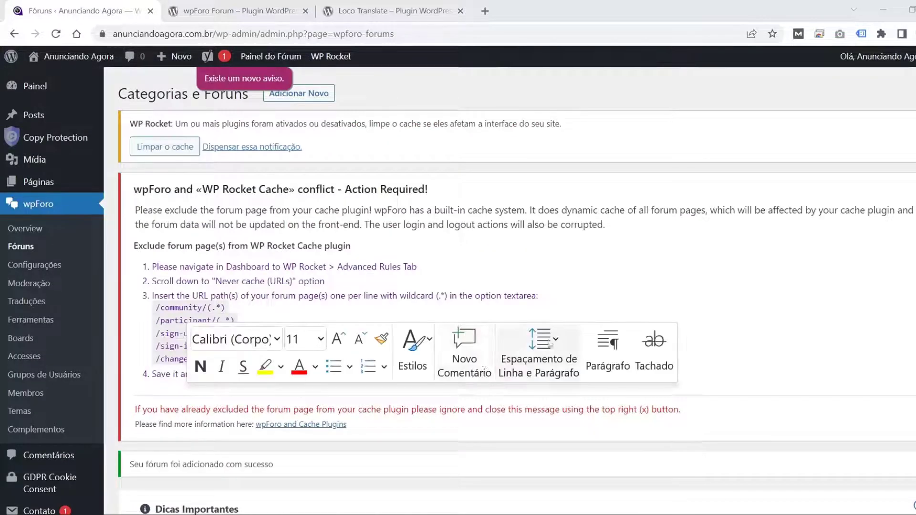
Add a forum titled Tema de BLOG under the Temas category, publish it and review the forum hierarchy.
scroll(576, 357, down, 10)
click(577, 351)
scroll(314, 237, down, 5)
click(313, 232)
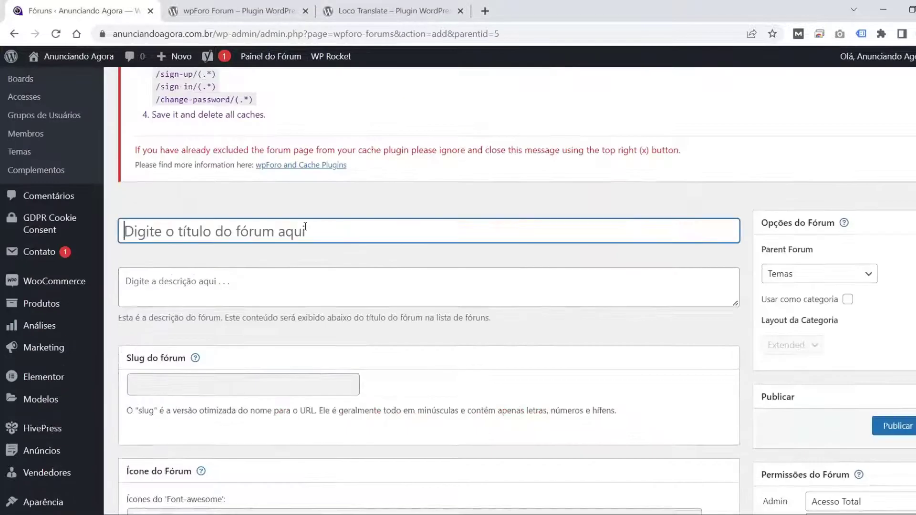
text(Tema de BLOG)
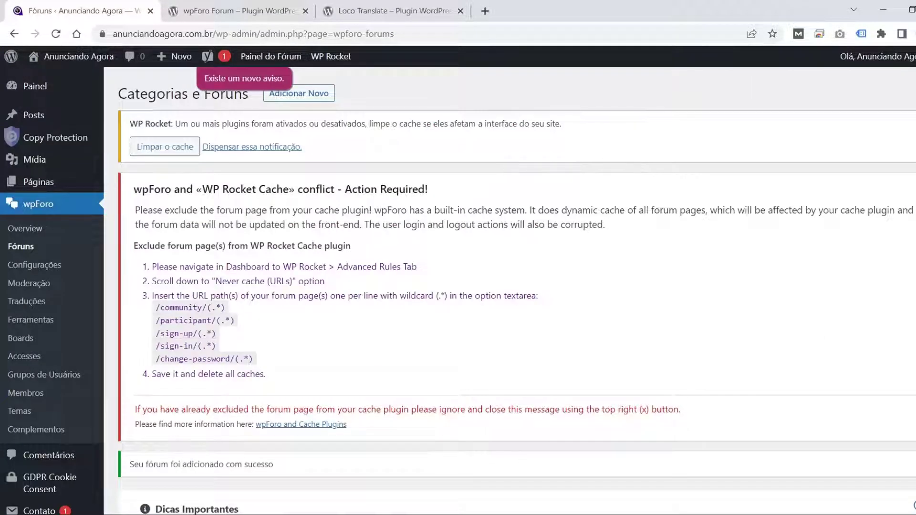
click(32, 250)
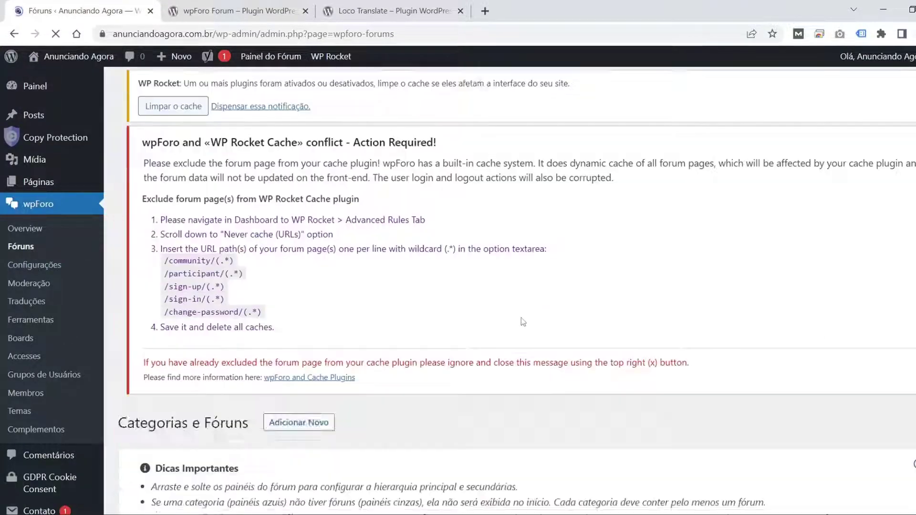
scroll(420, 239, down, 9)
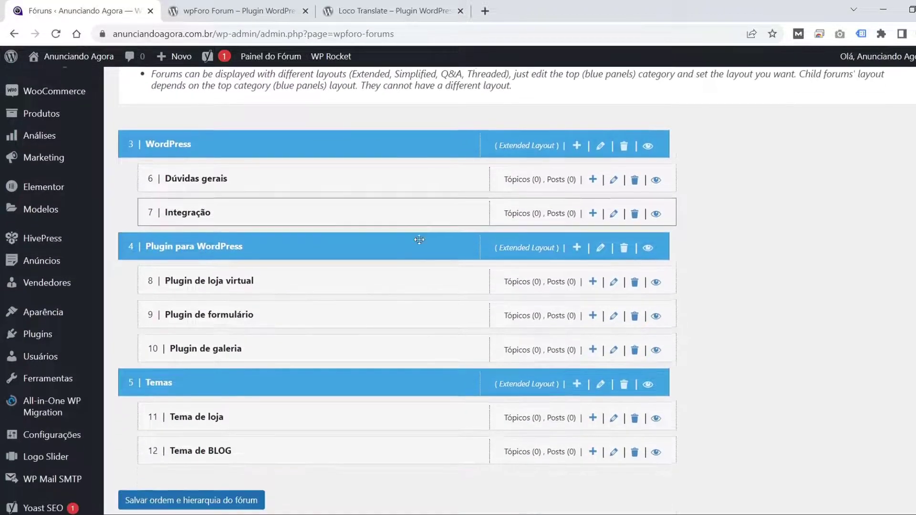
scroll(420, 240, down, 2)
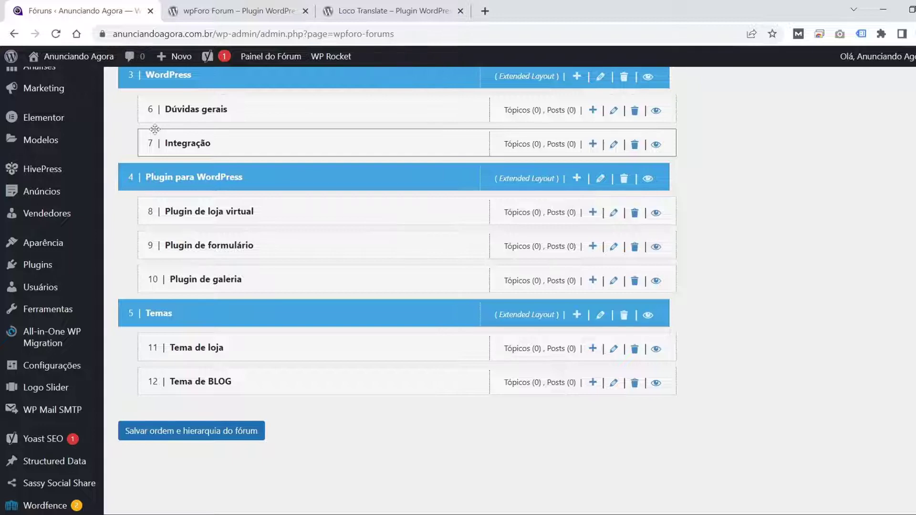
Sort the site's pages by date with the newest first and open the Forum page's public view in a new tab.
scroll(155, 129, up, 10)
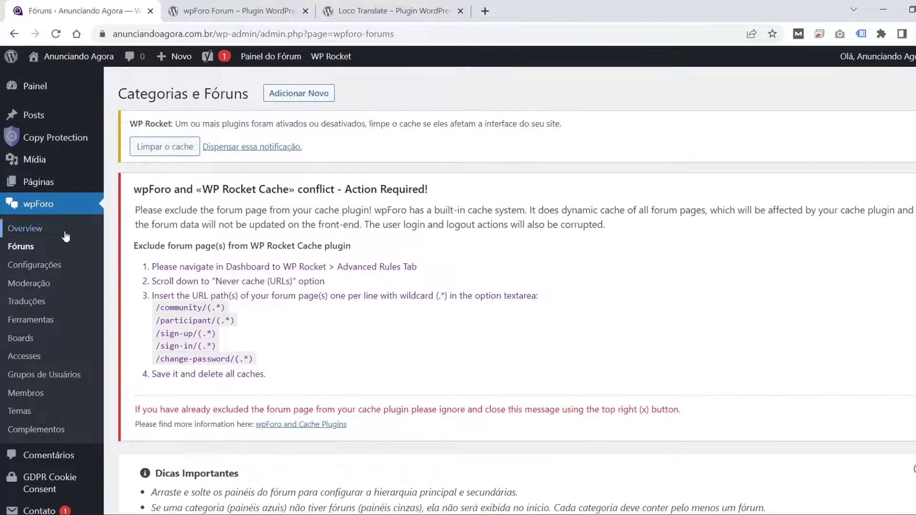
mouse_move(49, 187)
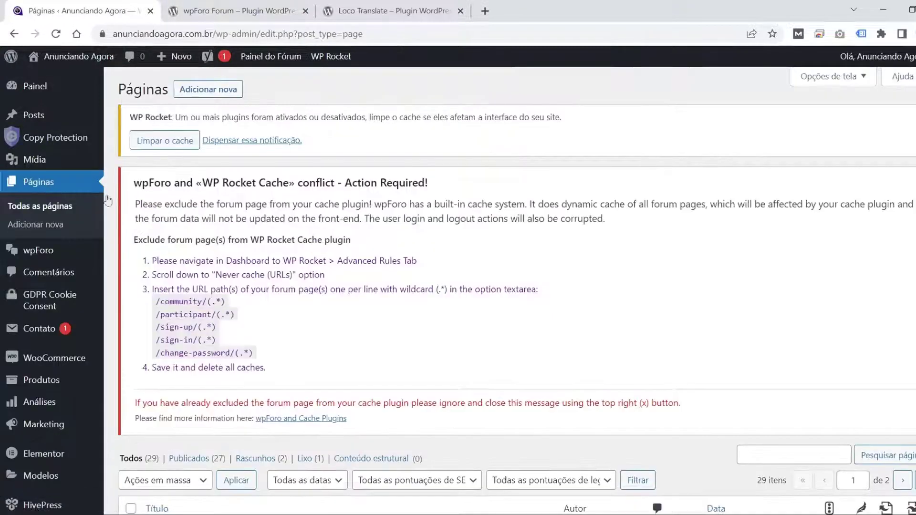
scroll(780, 474, down, 2)
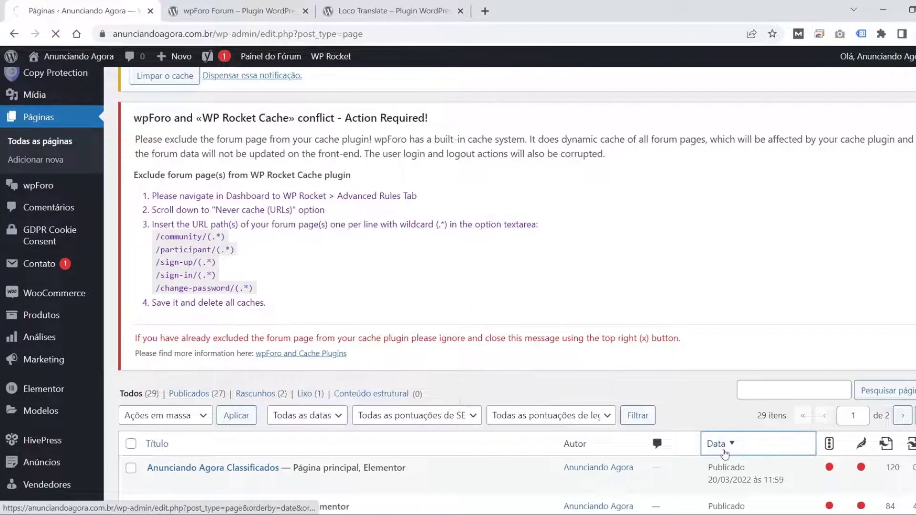
click(719, 386)
scroll(411, 422, down, 3)
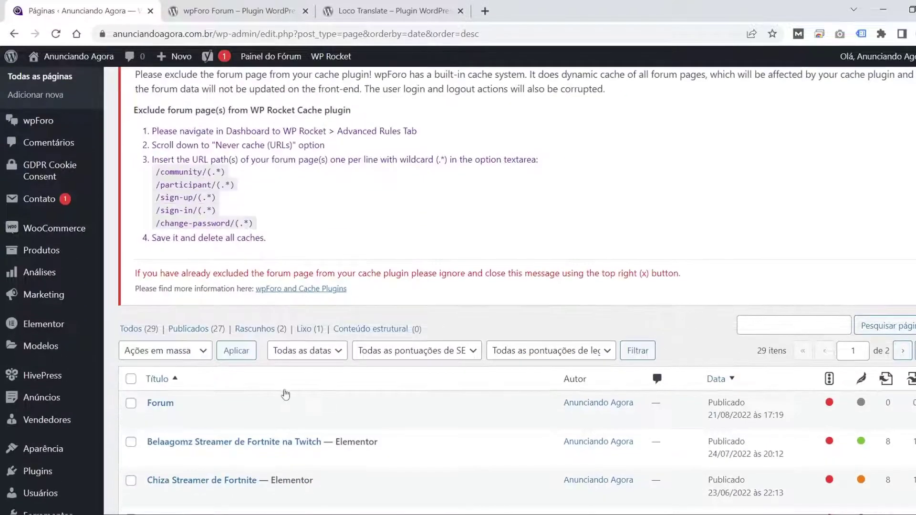
right_click(268, 420)
click(318, 315)
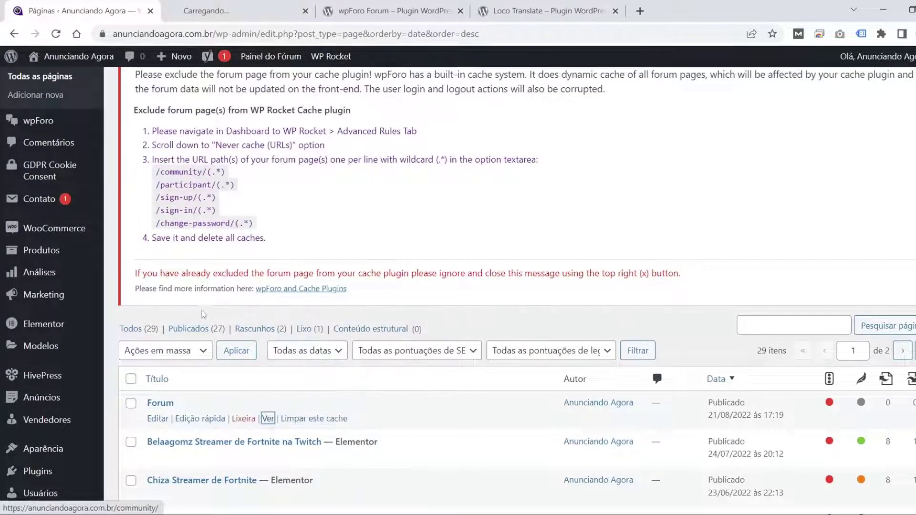
Switch to the public forum page and dismiss the notice about spam user registration protection.
scroll(24, 239, up, 3)
click(265, 6)
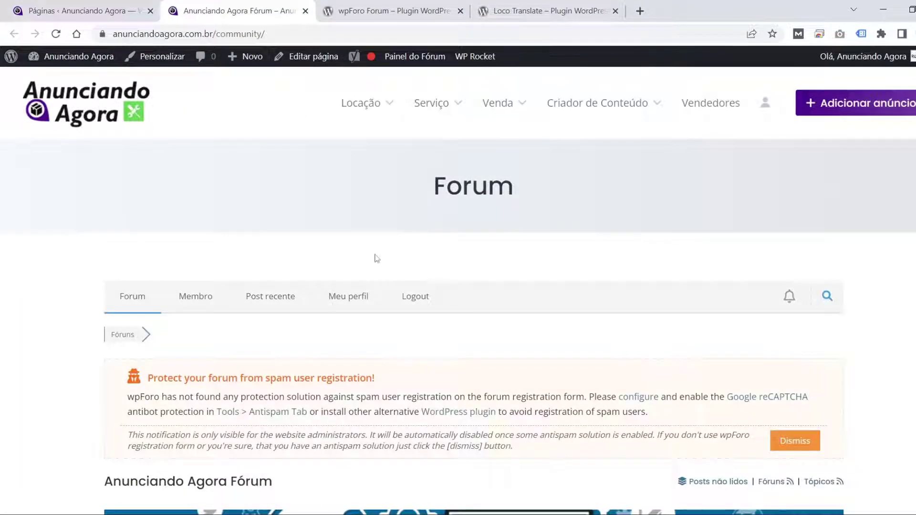
scroll(510, 297, down, 4)
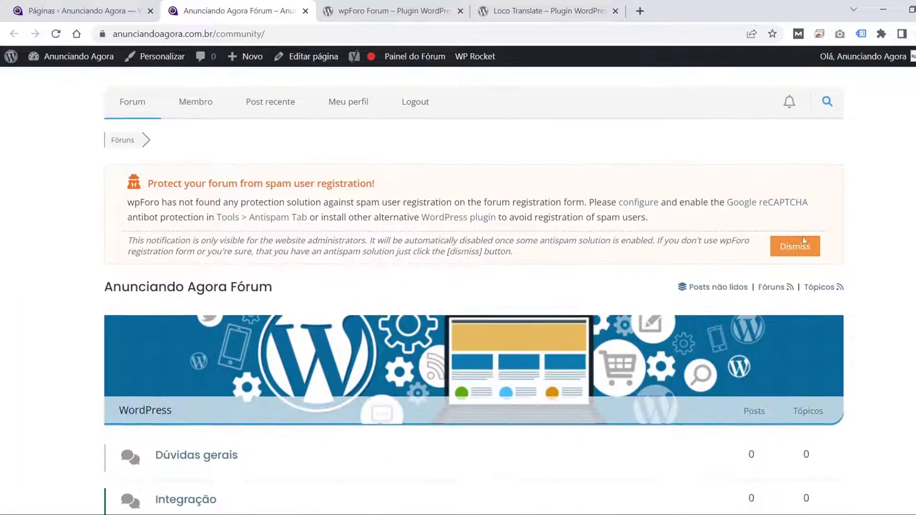
click(805, 248)
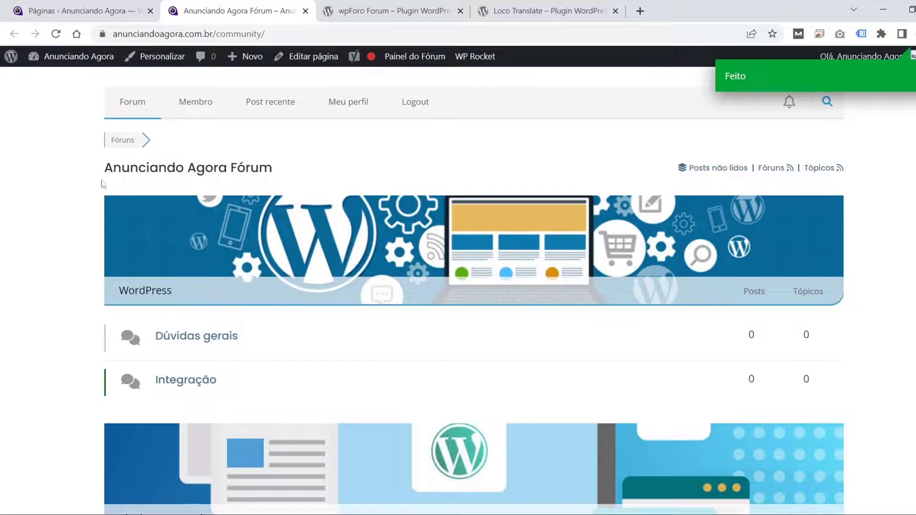
Examine the WordPress, Plugin para WordPress and Temas categories with their covers and child forums on the public forum page.
scroll(159, 225, down, 1)
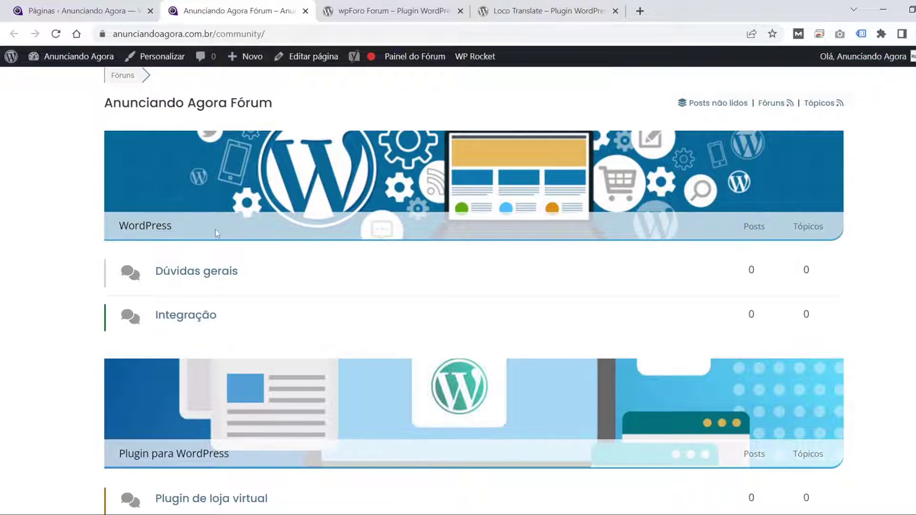
scroll(180, 222, down, 1)
scroll(219, 218, down, 4)
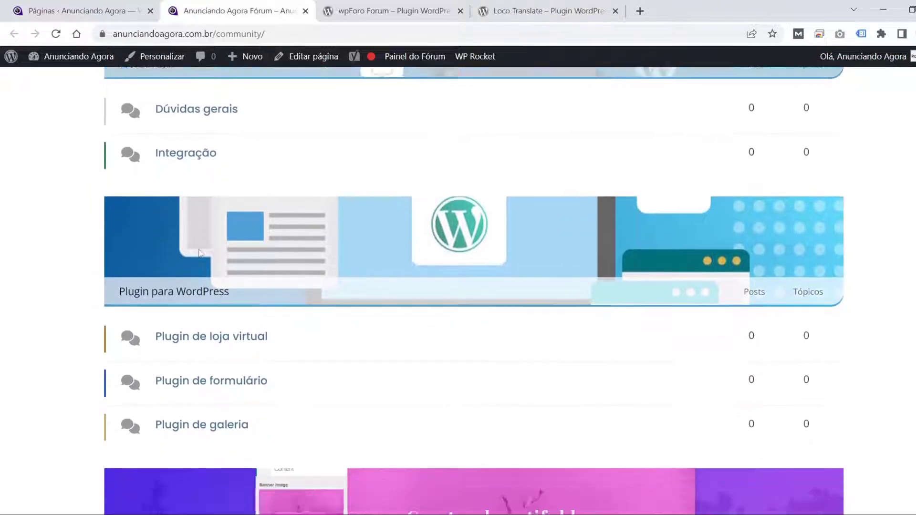
scroll(149, 262, up, 2)
scroll(257, 271, down, 3)
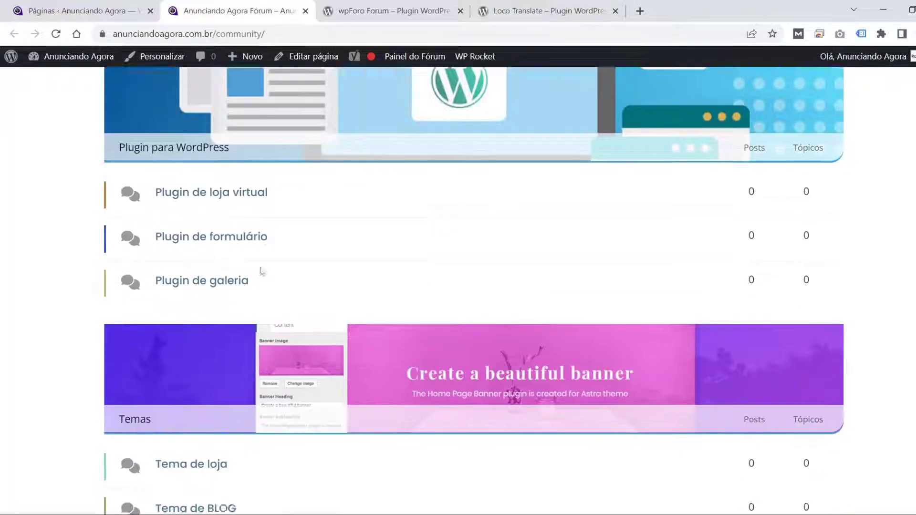
scroll(244, 263, down, 1)
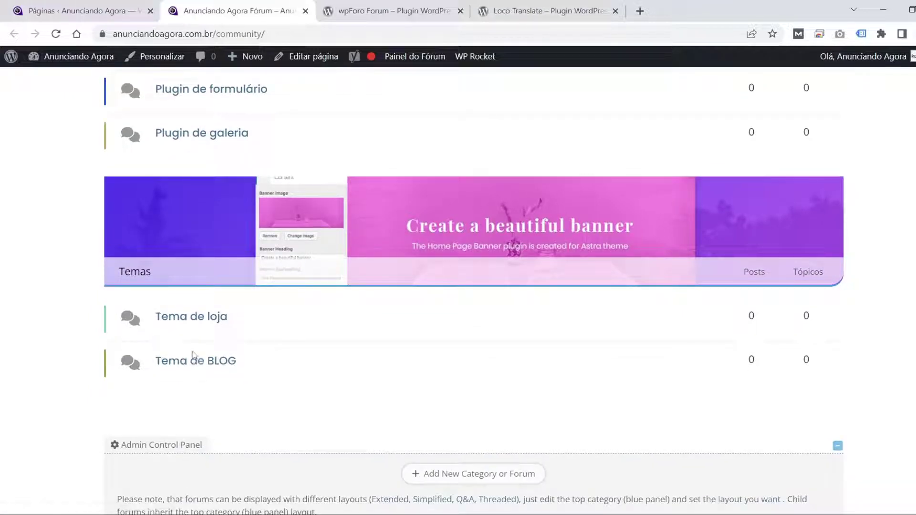
scroll(196, 334, down, 1)
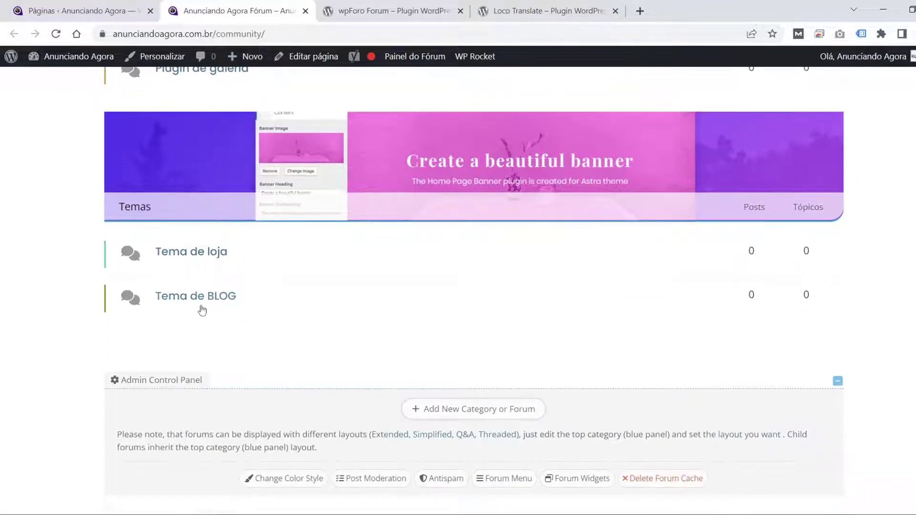
scroll(202, 317, up, 5)
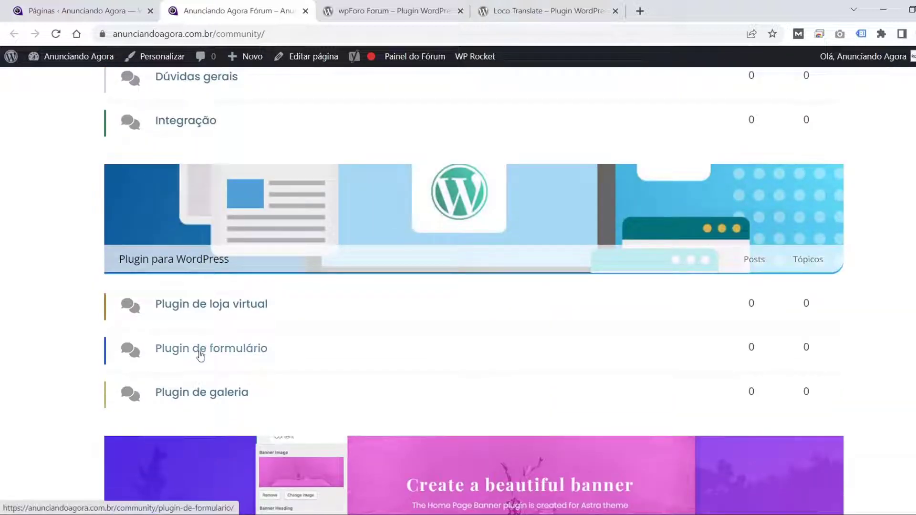
scroll(201, 356, up, 5)
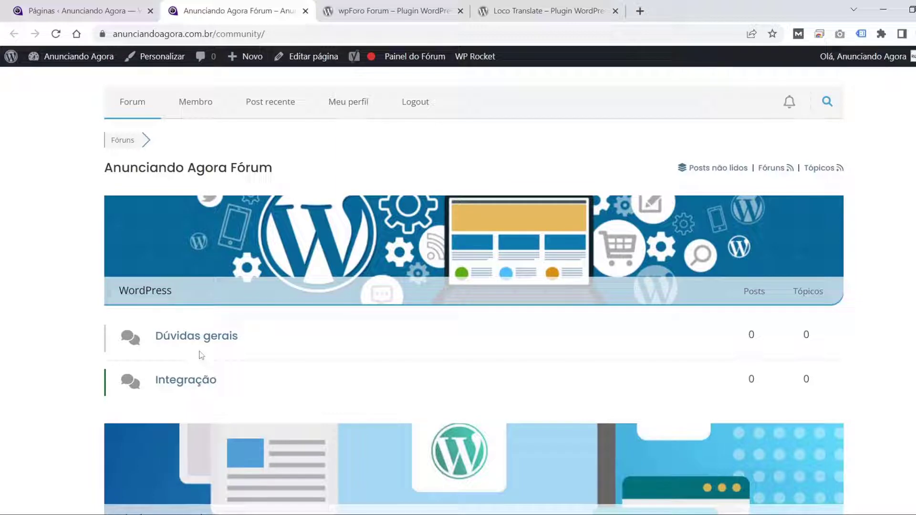
Return to the site dashboard, open the wpForo settings and look through the available settings sections.
click(121, 5)
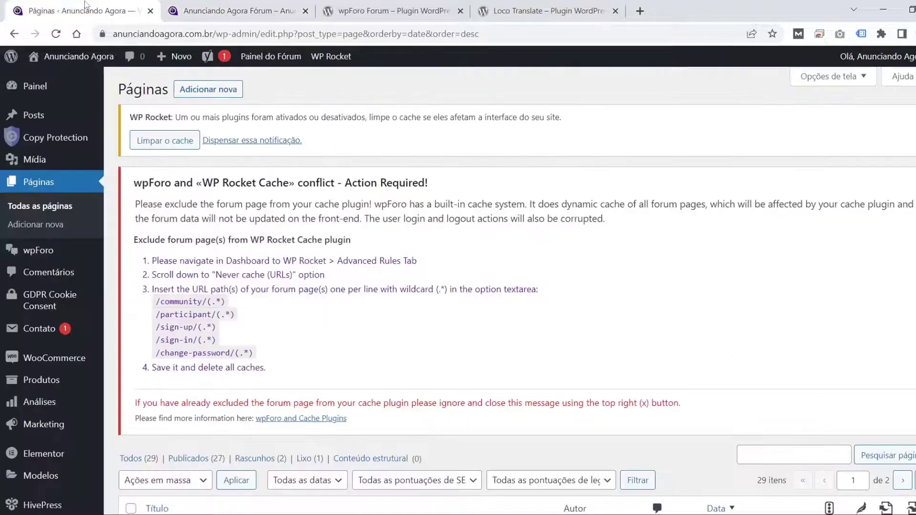
mouse_move(52, 257)
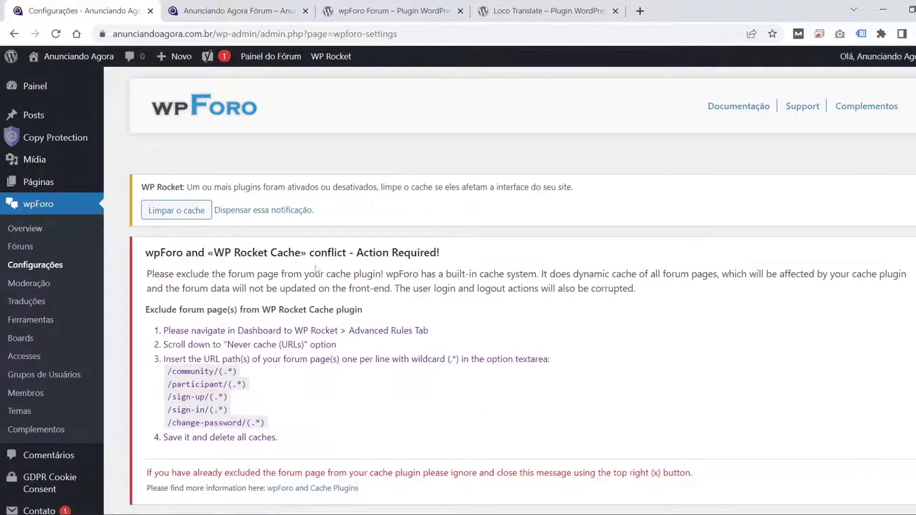
scroll(257, 206, down, 8)
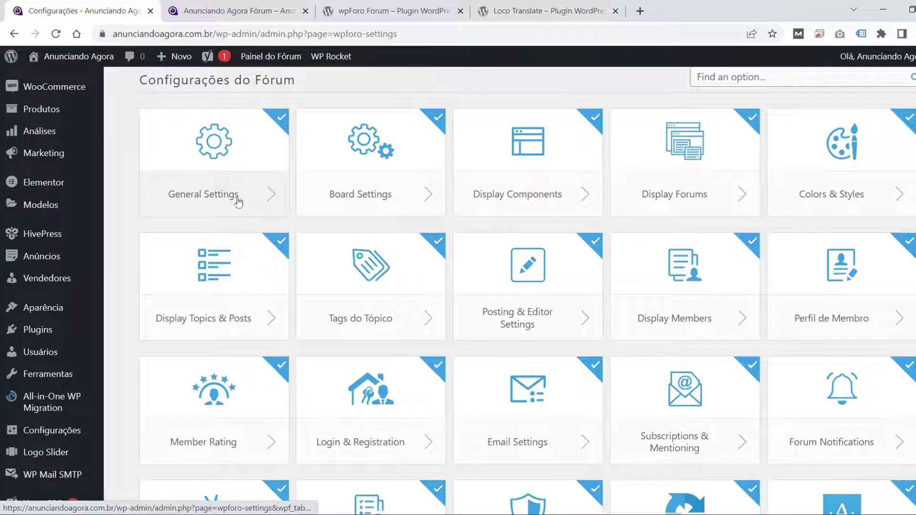
scroll(542, 199, down, 5)
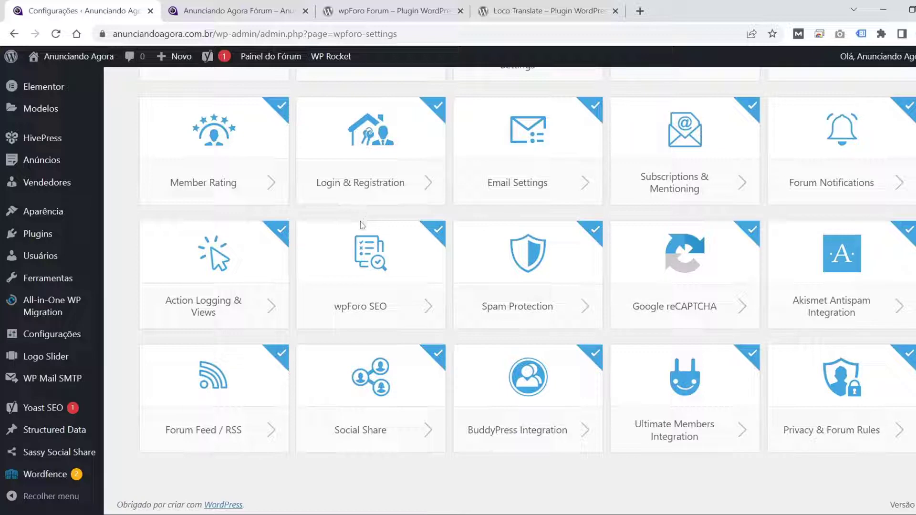
scroll(357, 239, up, 5)
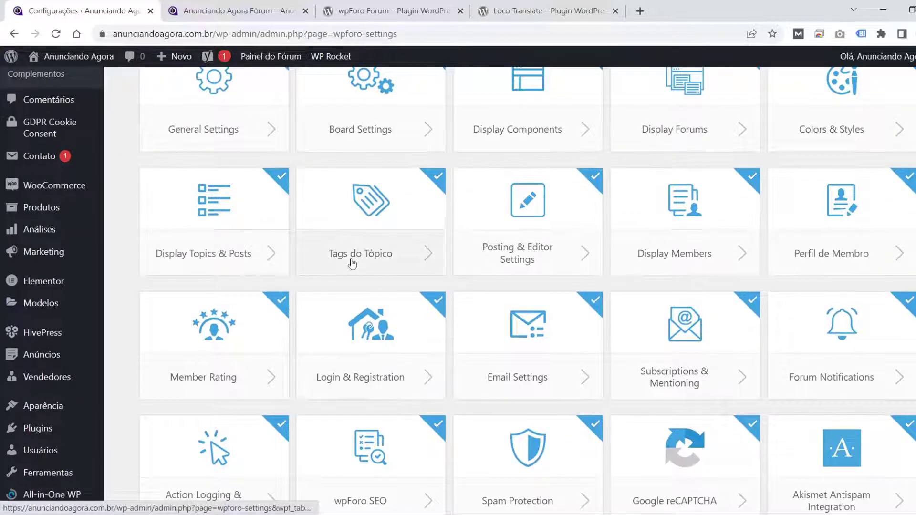
scroll(352, 264, up, 4)
scroll(345, 273, down, 3)
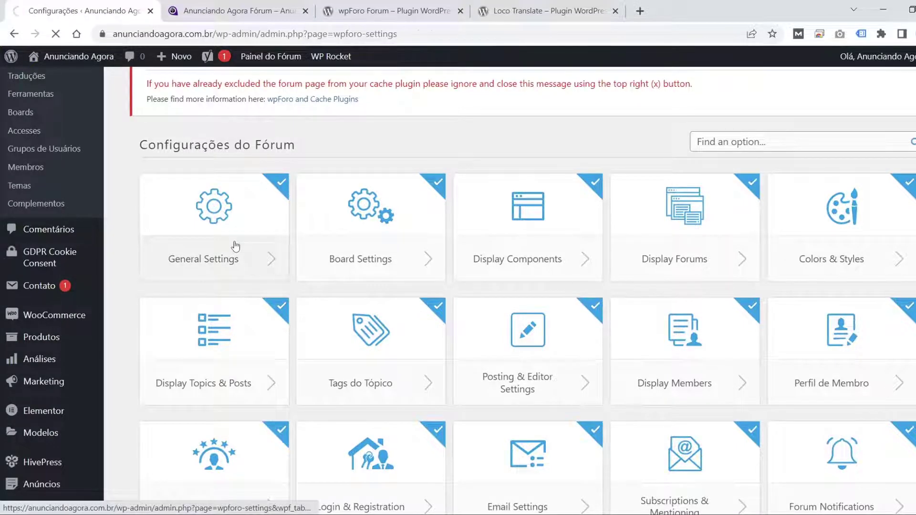
Enable the admin bar for the Admin usergroup in the forum's General Settings and save the options.
scroll(483, 184, down, 6)
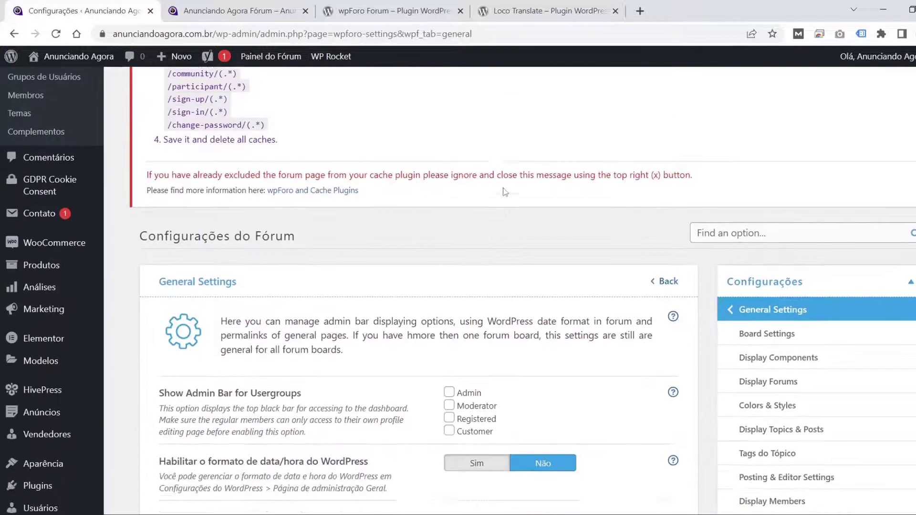
scroll(505, 191, down, 2)
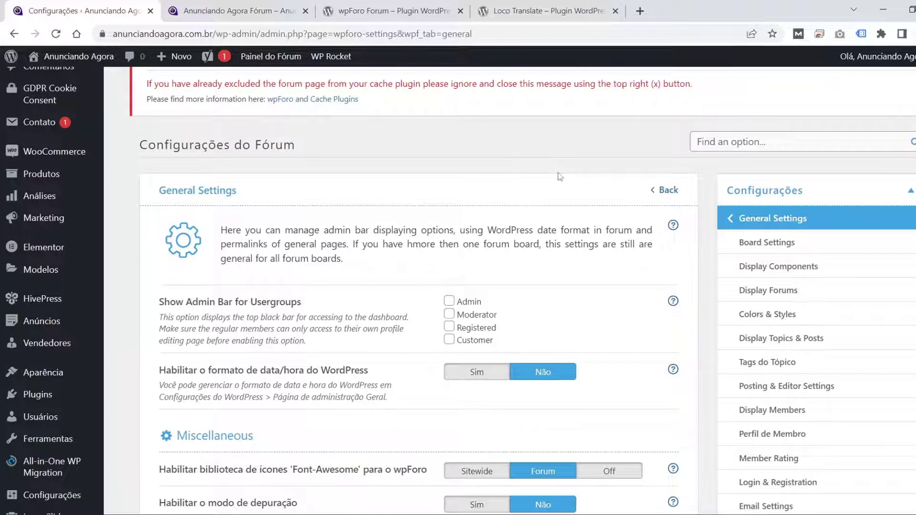
scroll(559, 176, down, 2)
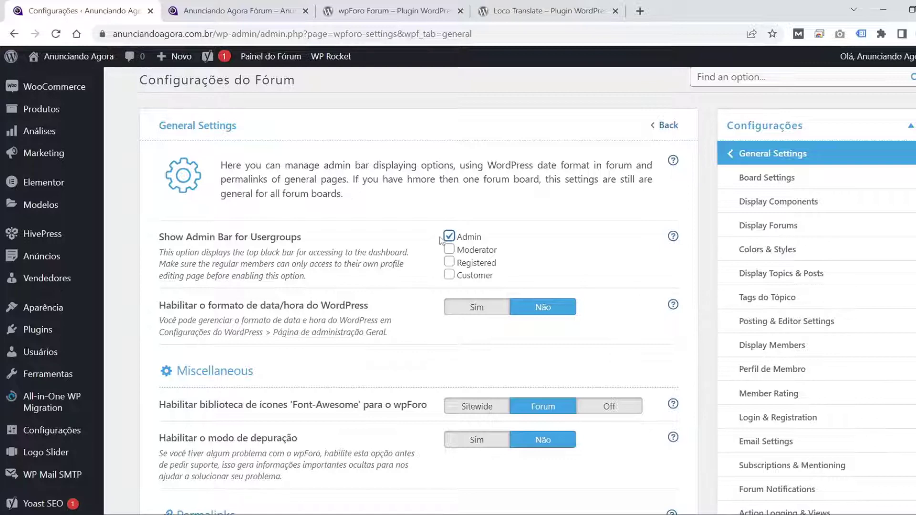
scroll(420, 247, down, 3)
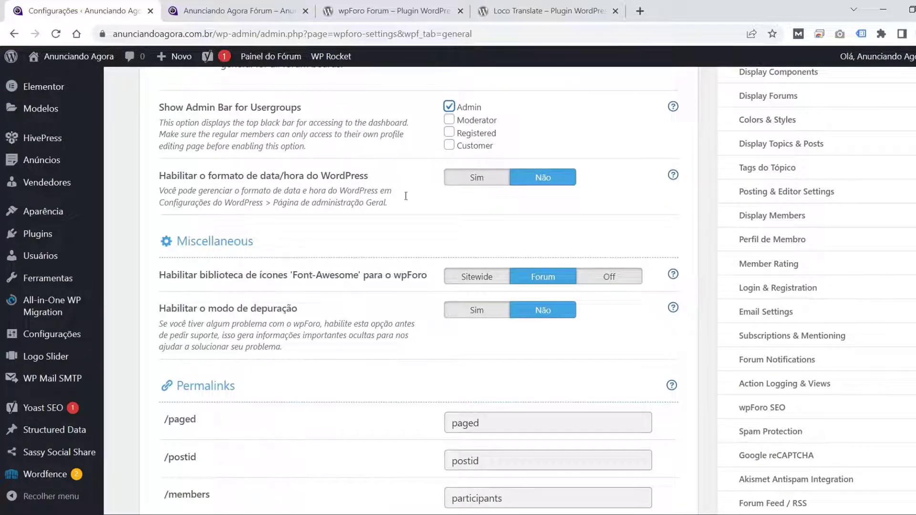
scroll(406, 222, down, 3)
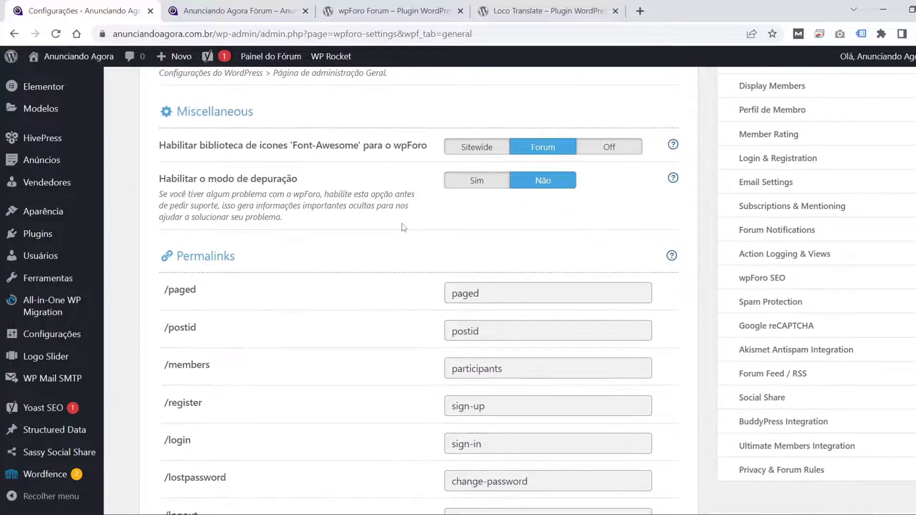
scroll(572, 245, down, 10)
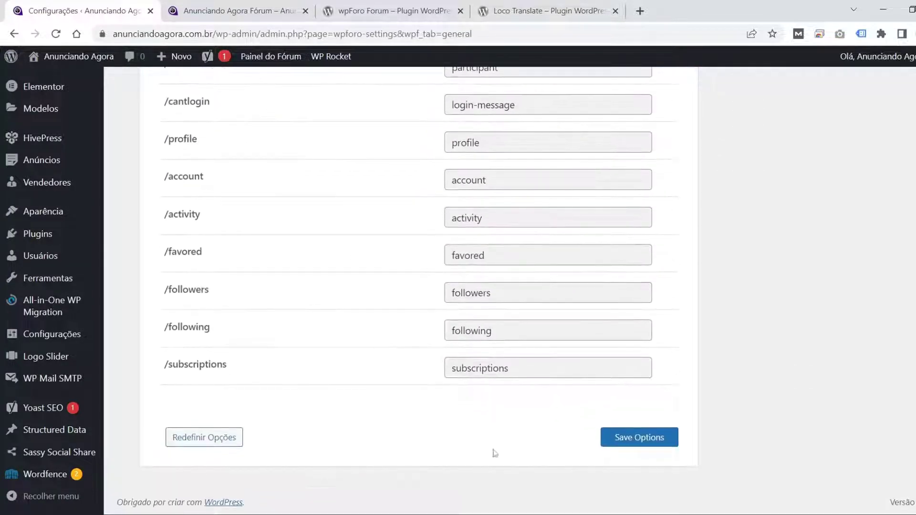
click(626, 440)
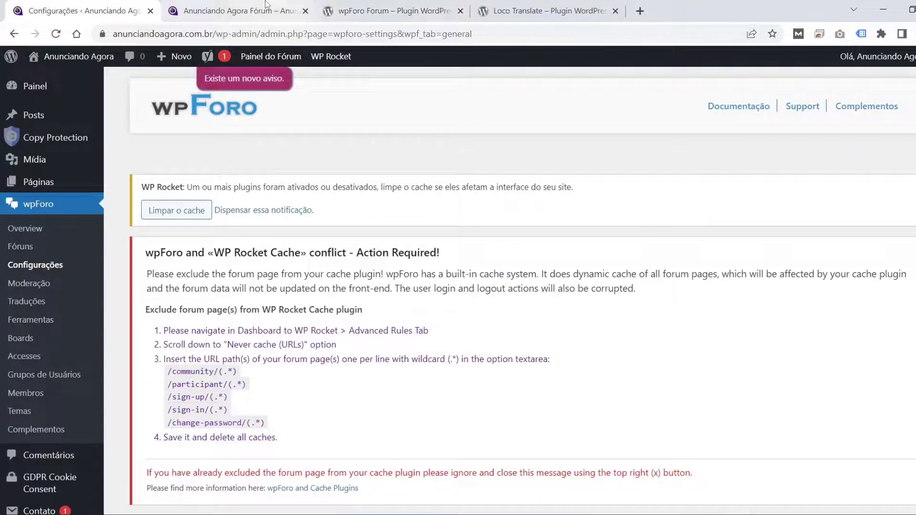
Check the public forum page down to its Admin Control Panel and reload it.
click(257, 76)
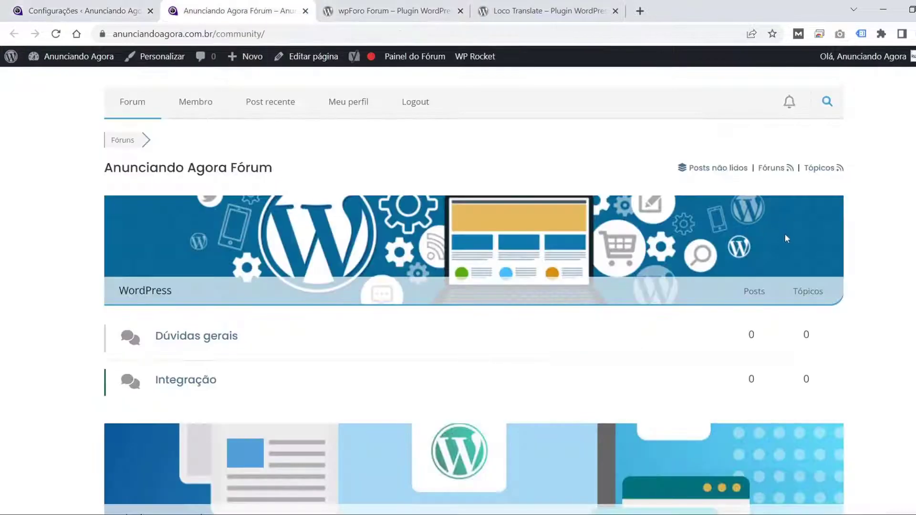
scroll(787, 238, down, 15)
scroll(673, 265, up, 3)
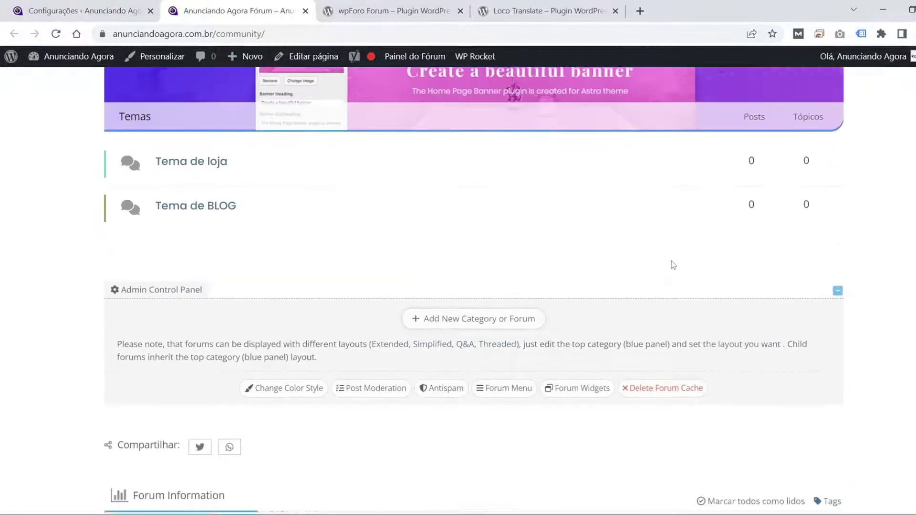
scroll(673, 264, up, 12)
key(F5)
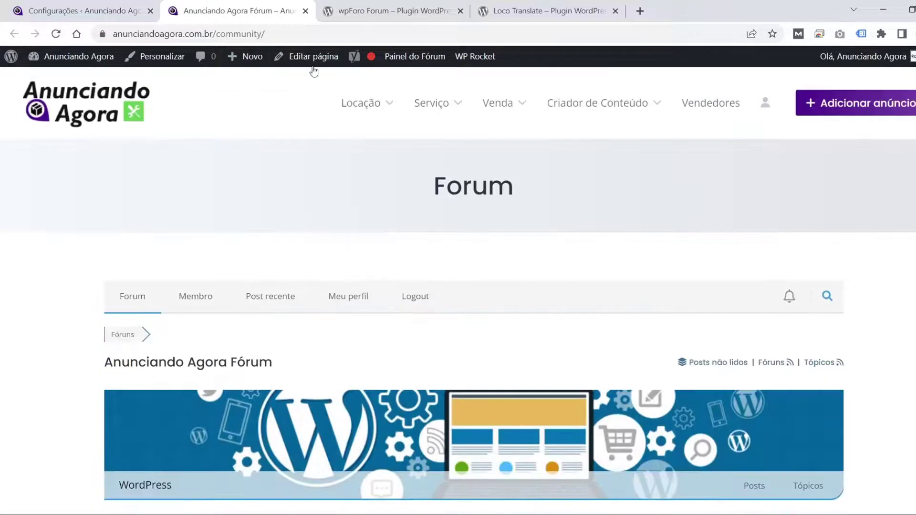
Return to the wpForo settings and review the Display Components options.
click(119, 7)
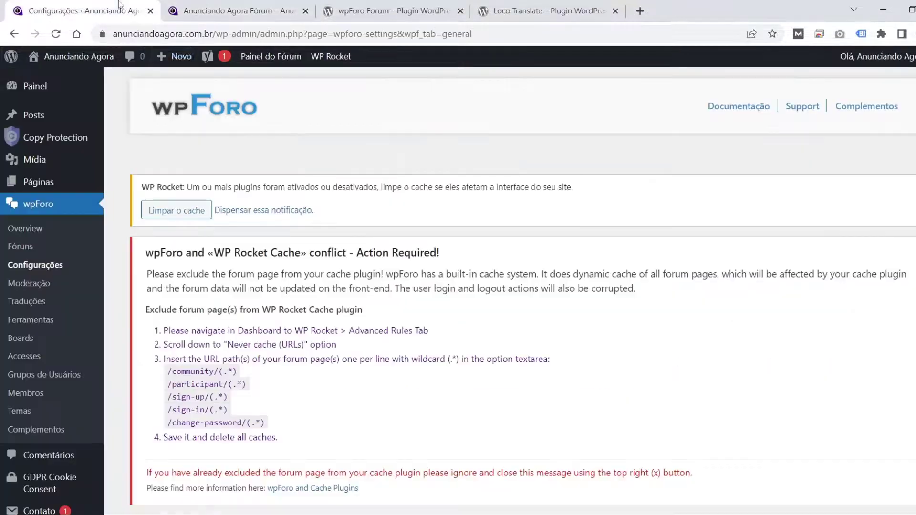
scroll(587, 339, down, 10)
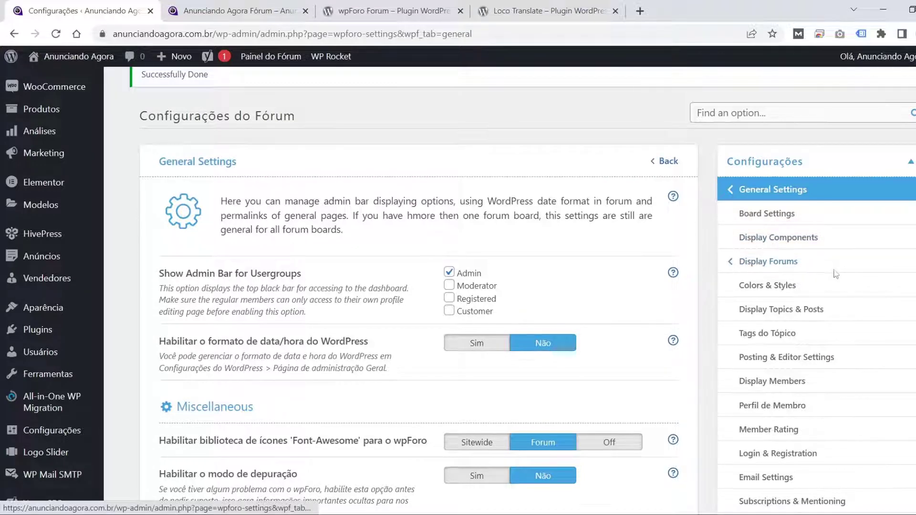
scroll(805, 226, down, 2)
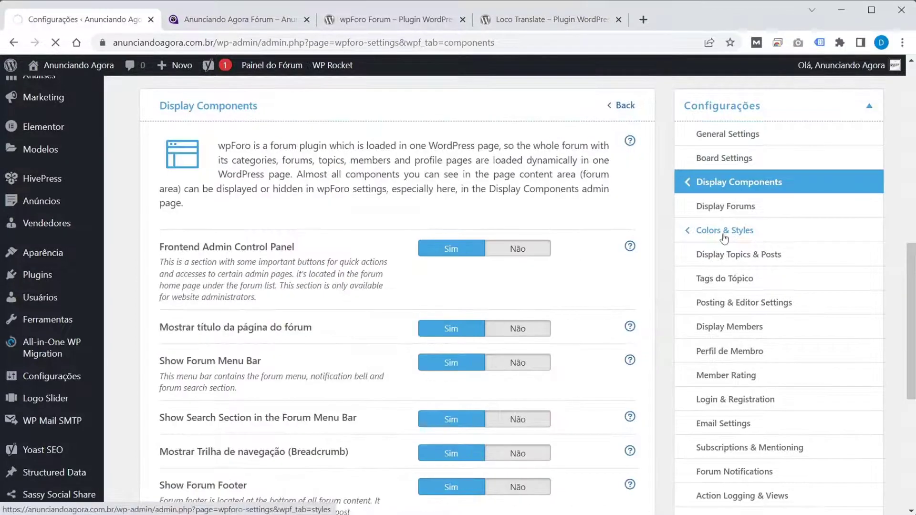
Review the font sizes, custom CSS and forum color styles in the Colors & Styles settings and save the options.
click(774, 223)
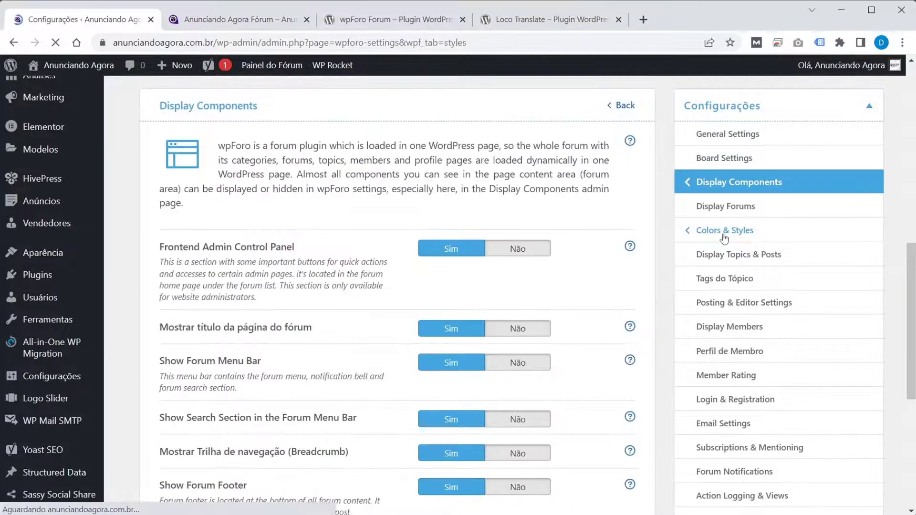
scroll(776, 249, down, 8)
scroll(757, 191, down, 5)
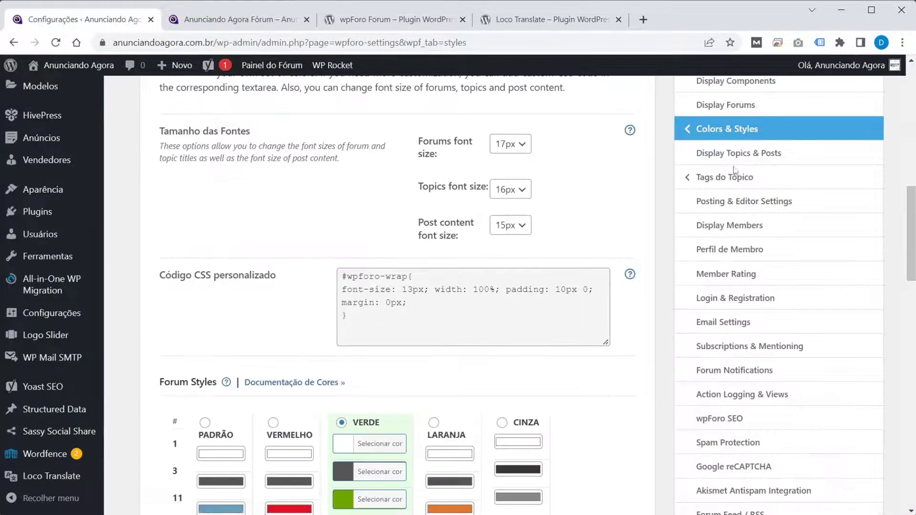
scroll(735, 172, up, 1)
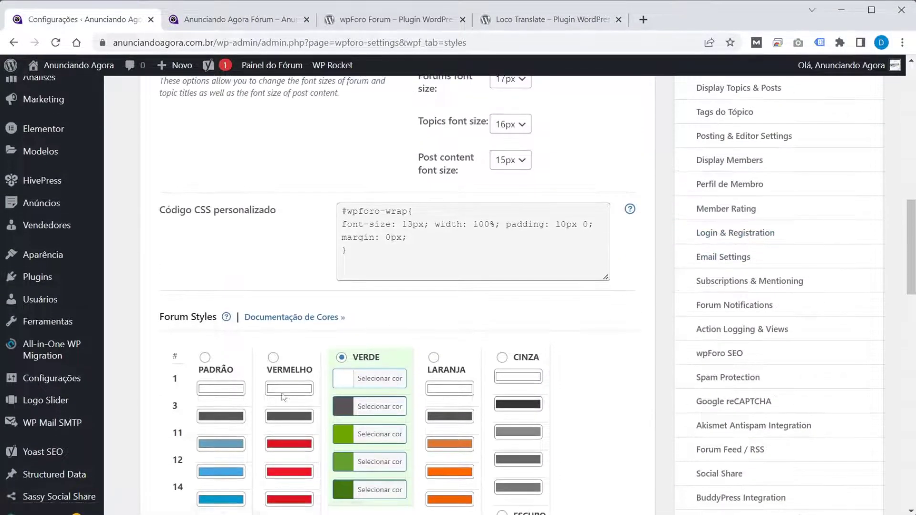
scroll(262, 391, down, 1)
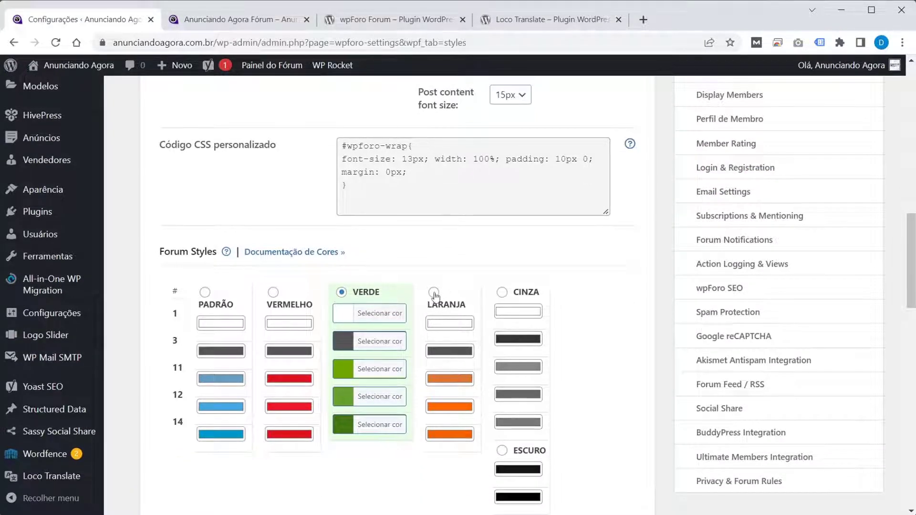
scroll(617, 285, down, 12)
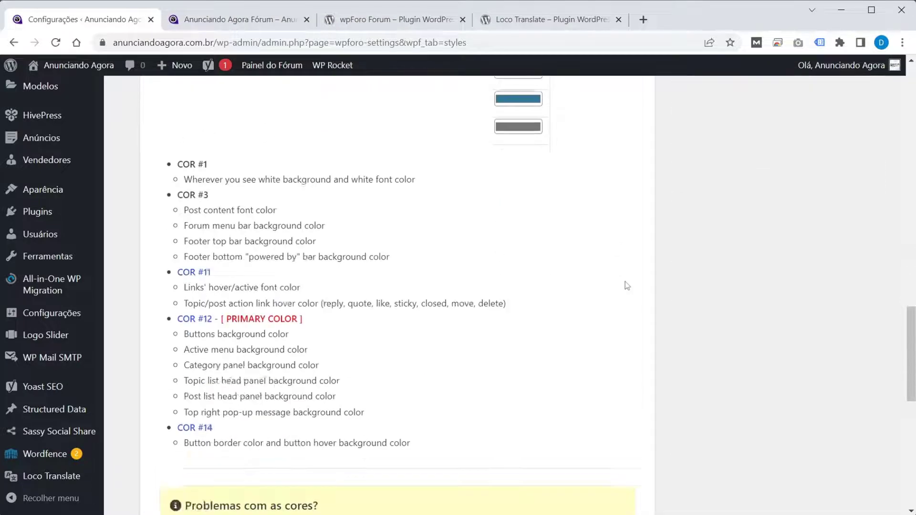
click(591, 443)
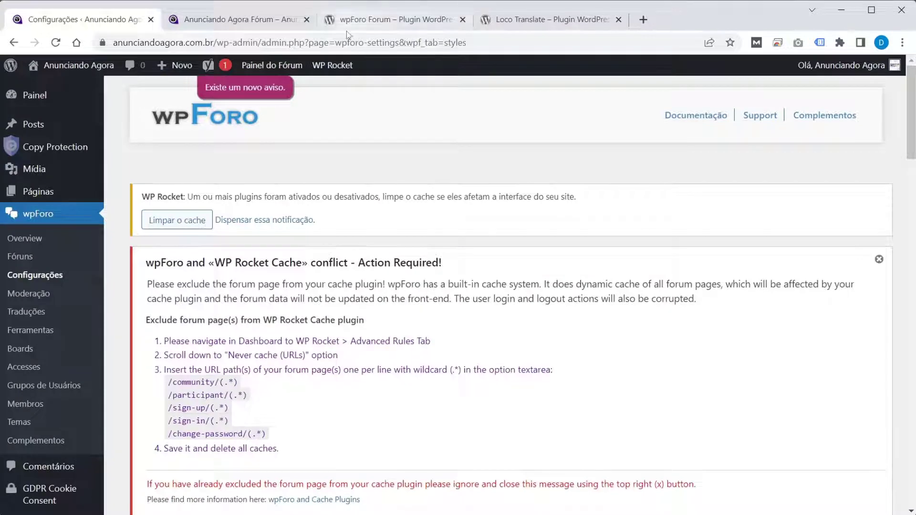
Reload the public forum page and inspect its colors from the header down to the Admin Control Panel.
click(266, 19)
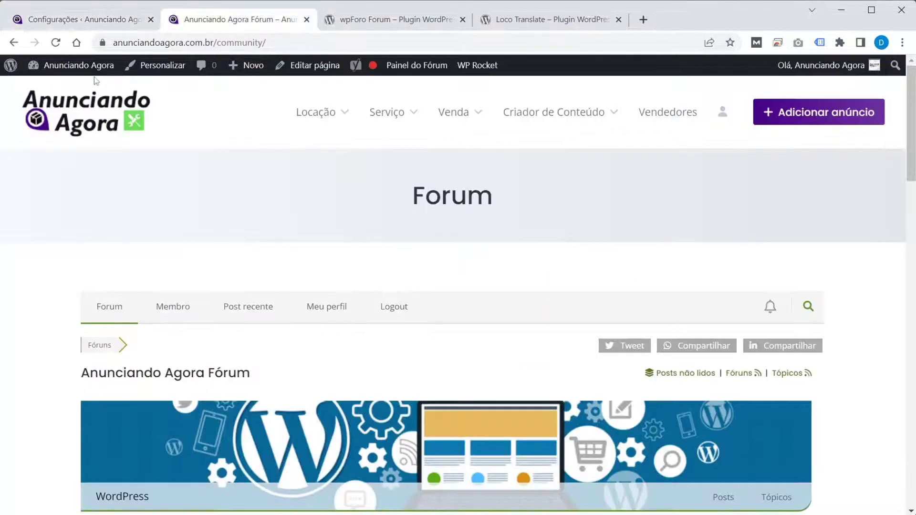
click(55, 43)
scroll(480, 382, down, 7)
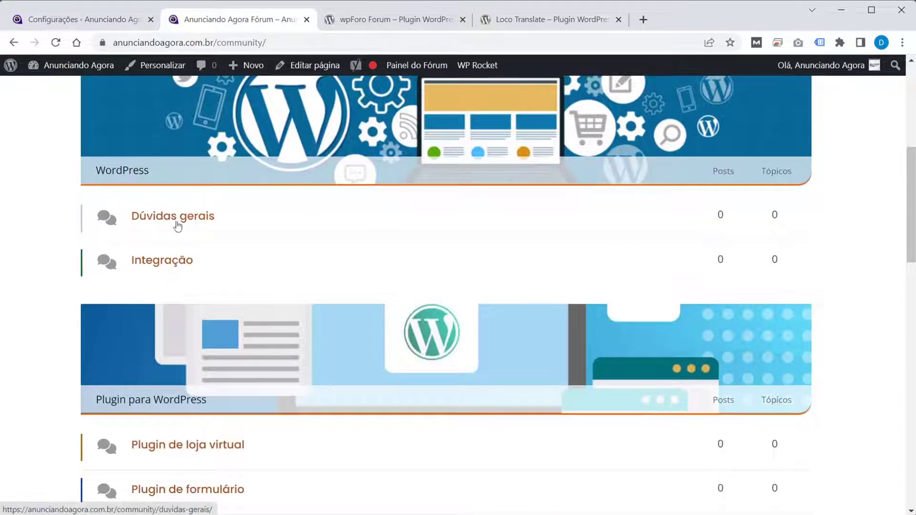
scroll(194, 279, down, 8)
scroll(226, 347, down, 4)
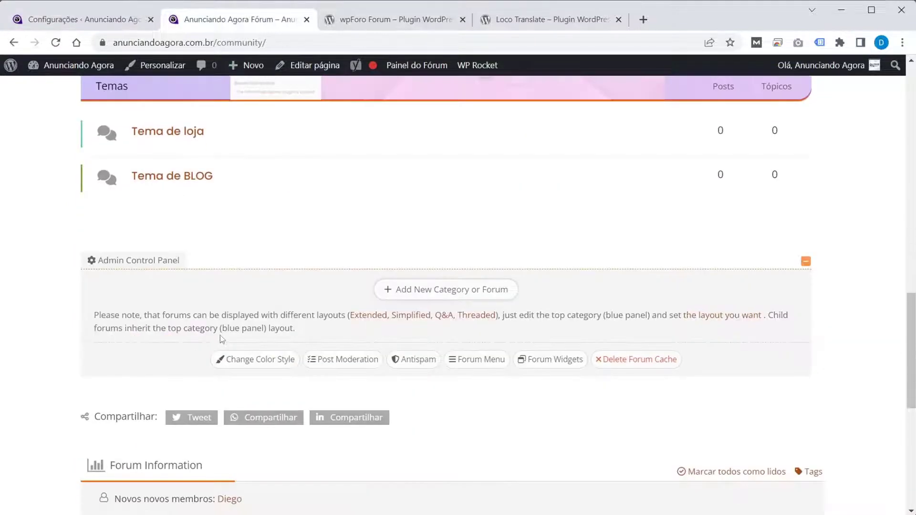
In the wpForo Colors & Styles settings, set color 11 of the Laranja style to yellow #eeee22.
click(113, 19)
scroll(645, 287, down, 20)
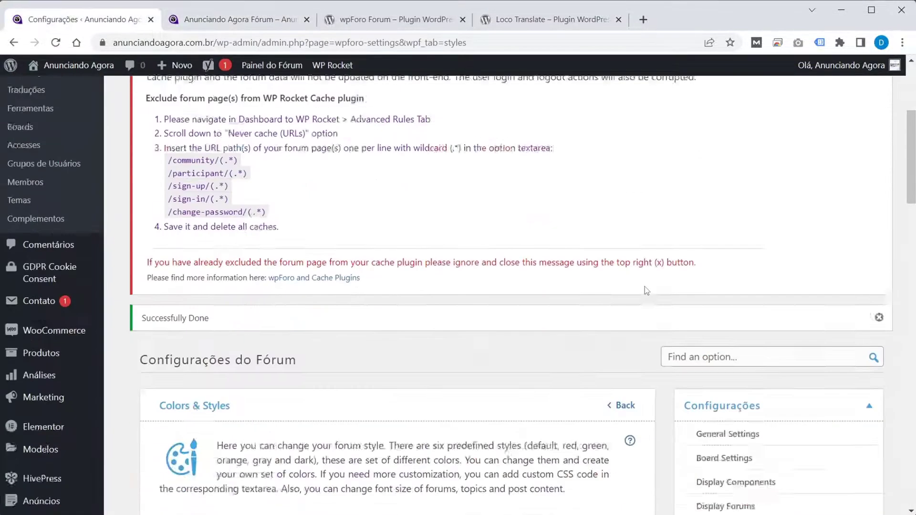
scroll(653, 297, down, 9)
scroll(601, 266, up, 7)
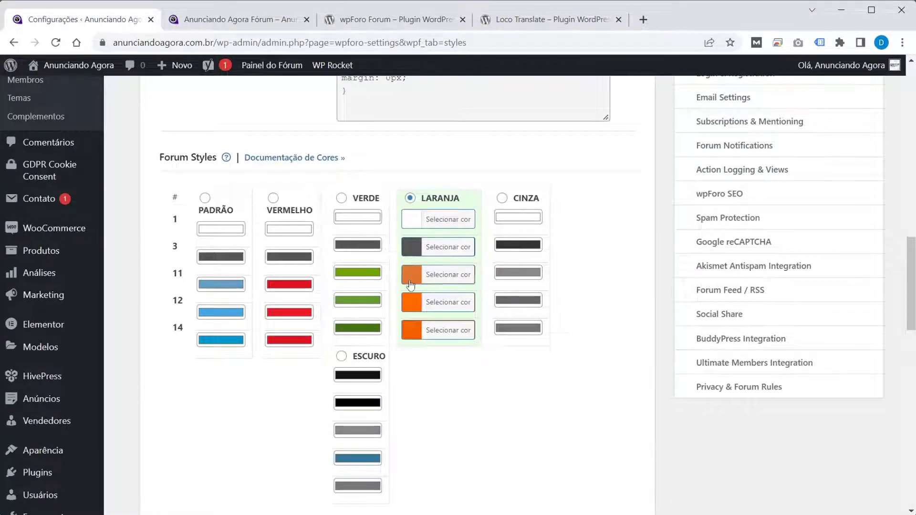
click(446, 276)
click(476, 468)
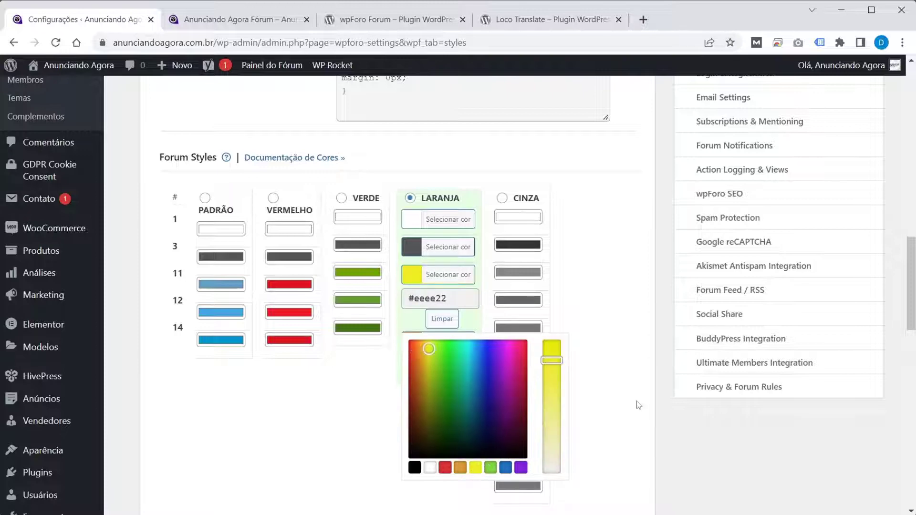
click(586, 422)
Set color 14 of the Laranja style to the purple preset swatch and save the options.
click(427, 329)
scroll(451, 366, down, 4)
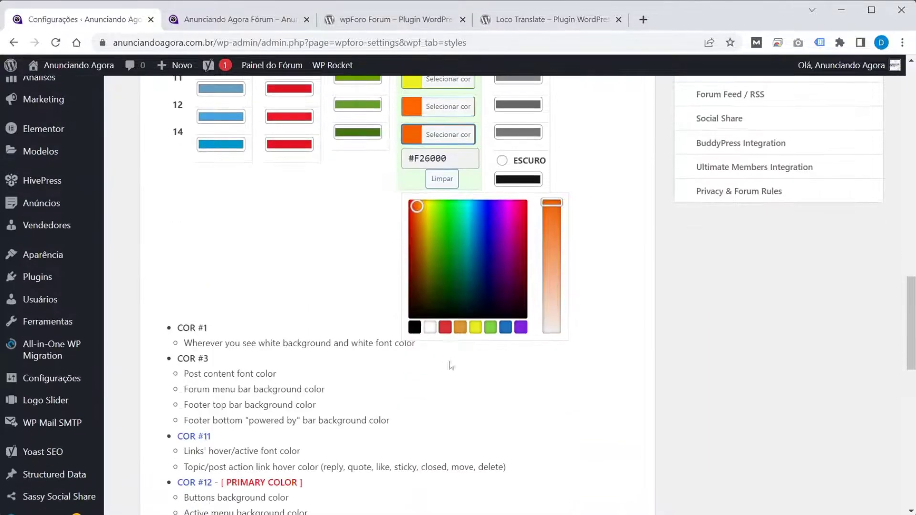
click(521, 328)
click(609, 293)
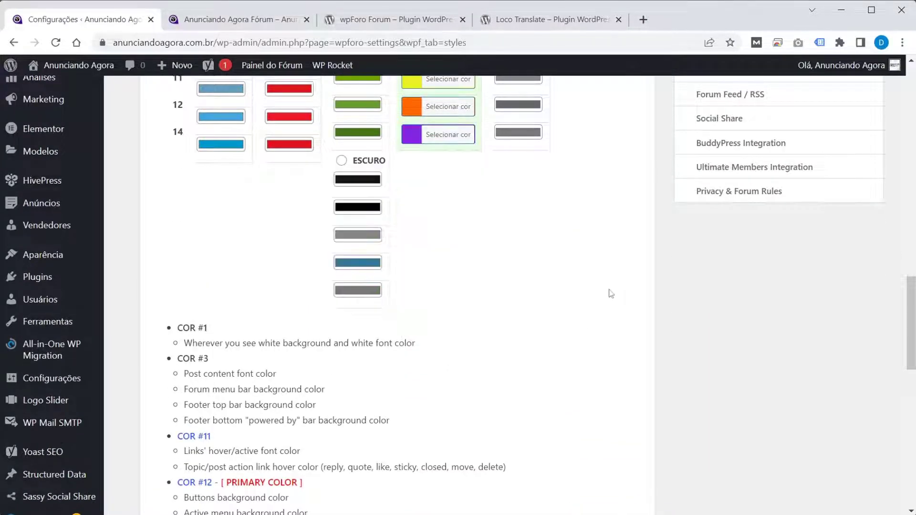
scroll(548, 388, down, 5)
scroll(548, 388, down, 7)
scroll(580, 428, down, 5)
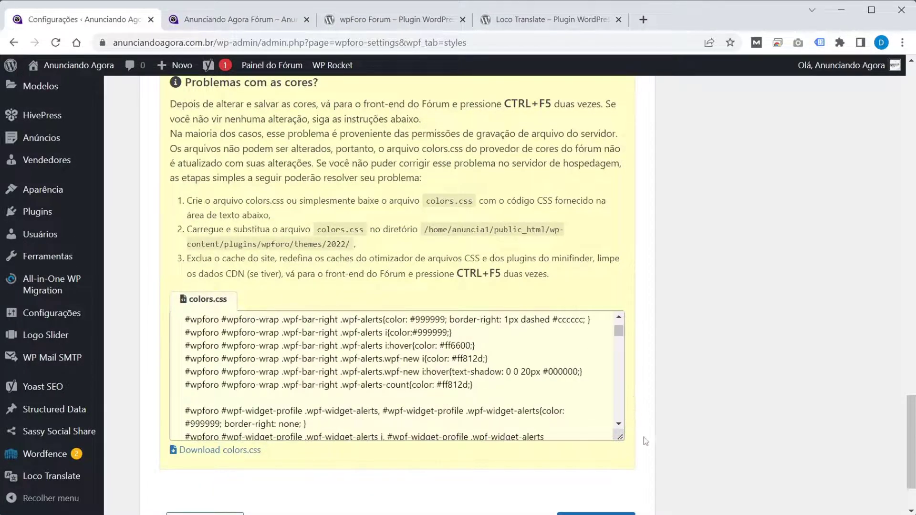
scroll(621, 429, down, 2)
click(615, 442)
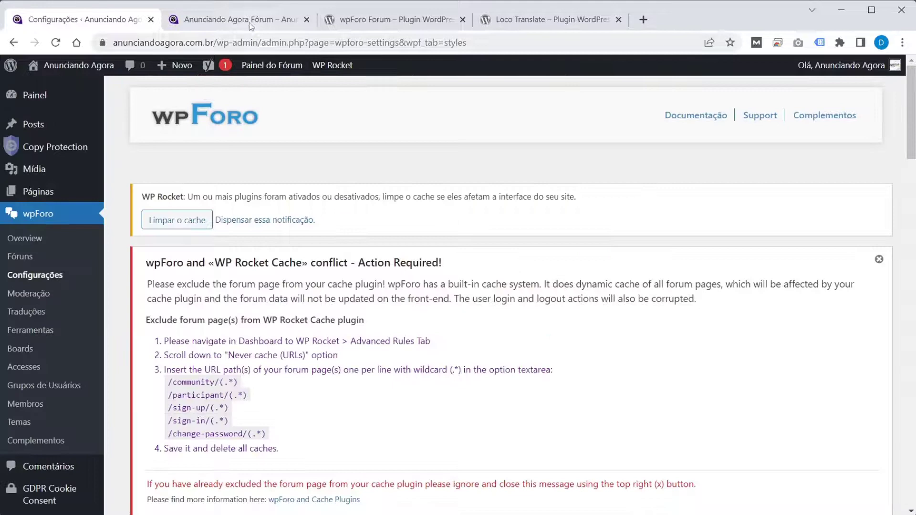
Reload the public forum page and check the edited Laranja colors across its menu, categories and footer.
click(249, 23)
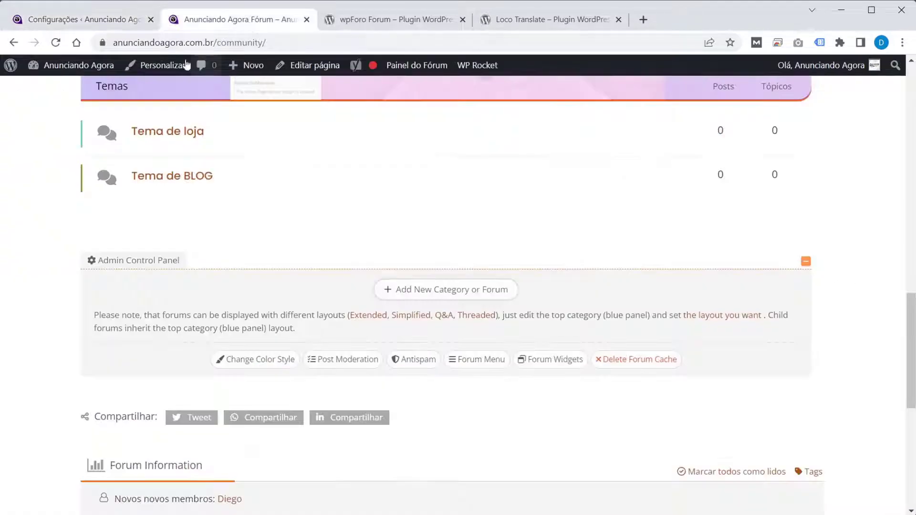
click(55, 42)
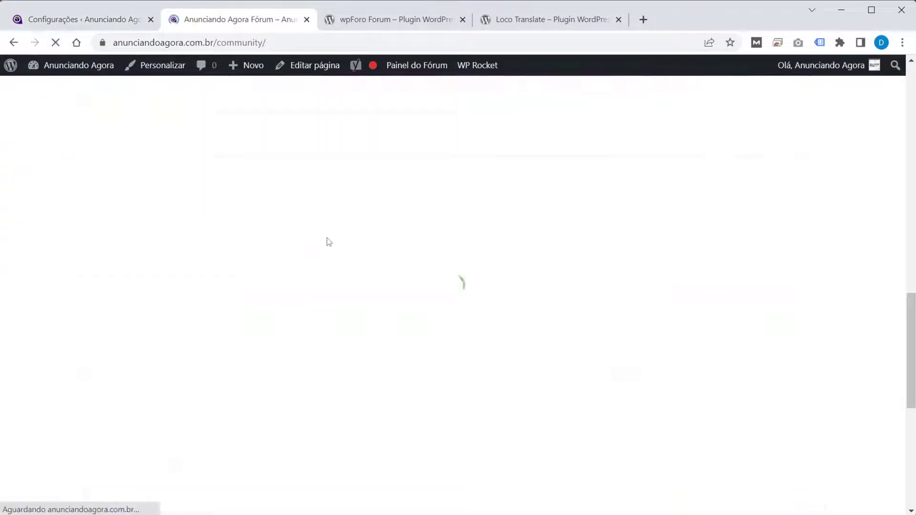
scroll(331, 262, up, 15)
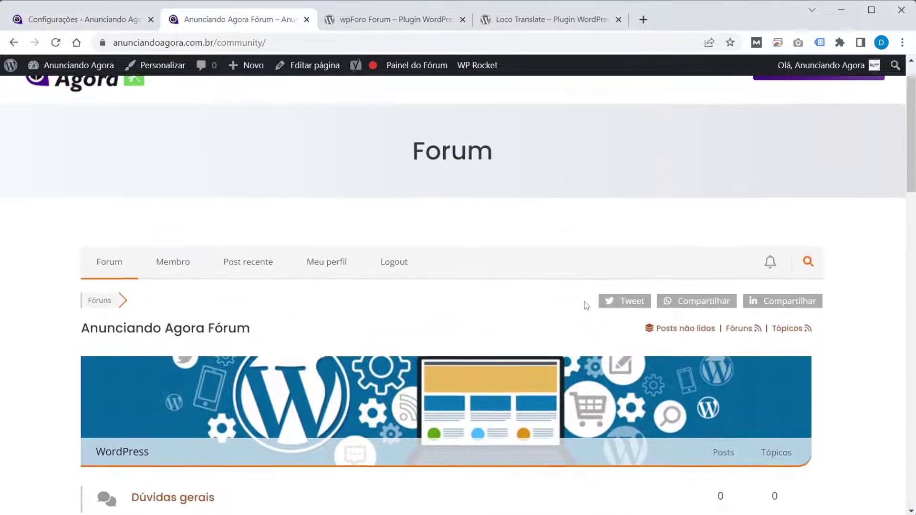
scroll(586, 306, down, 14)
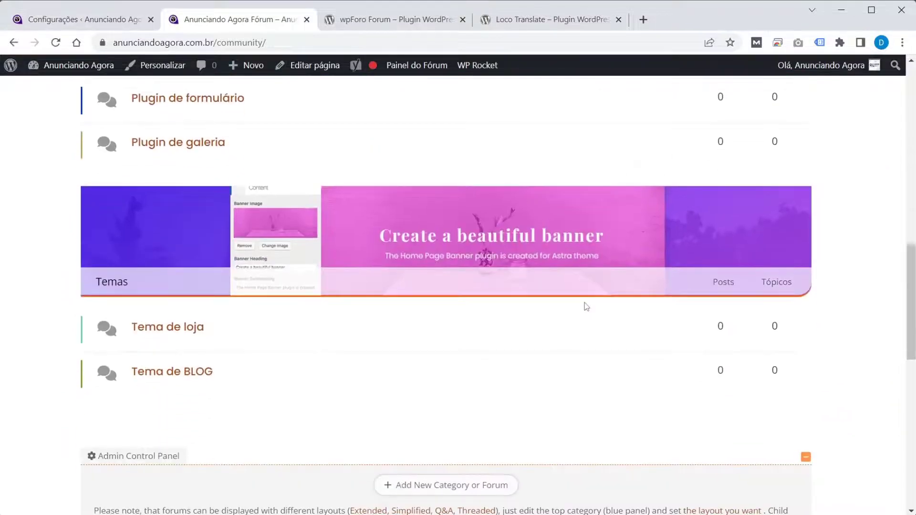
scroll(586, 307, down, 5)
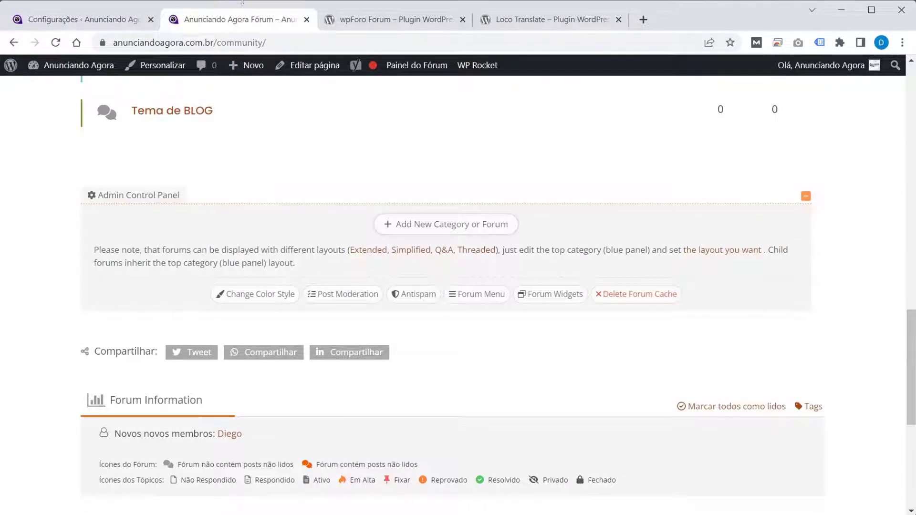
Return to the Colors & Styles settings and review the Forum Styles palette and font size options.
click(88, 19)
scroll(666, 342, down, 15)
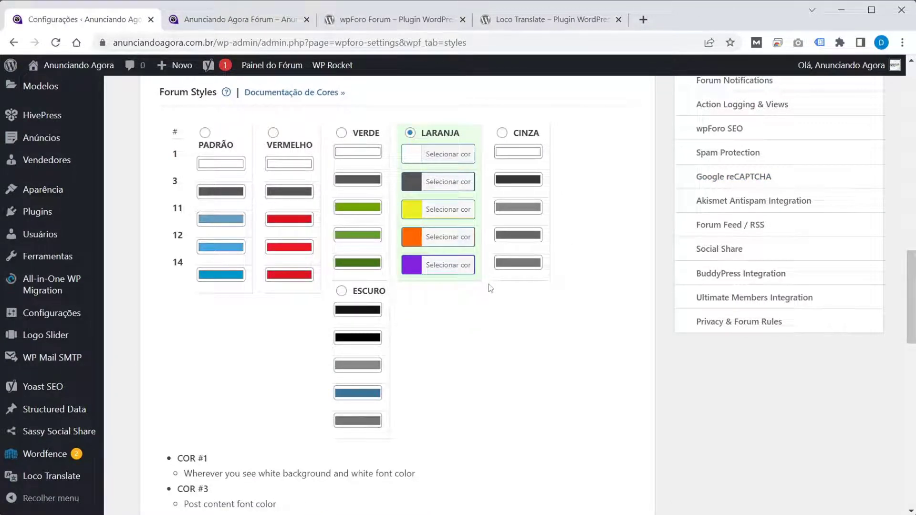
scroll(490, 288, down, 6)
scroll(550, 296, up, 15)
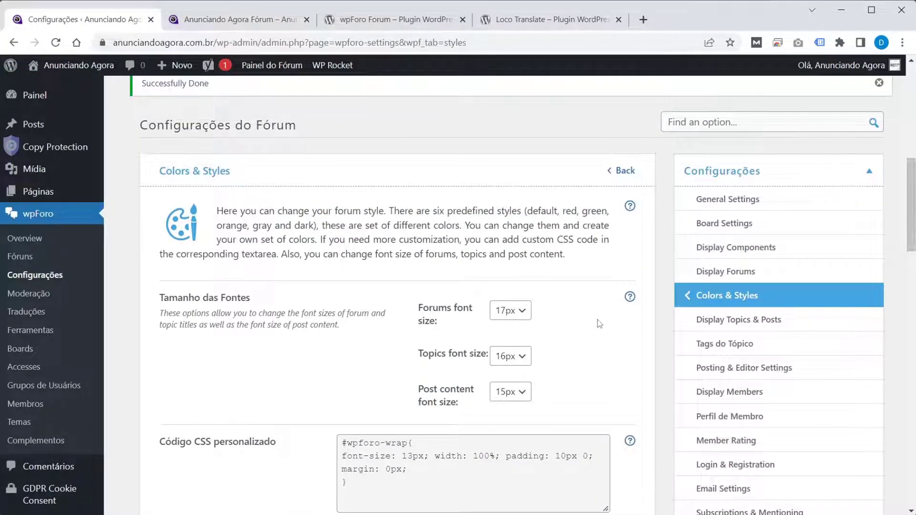
scroll(630, 329, down, 3)
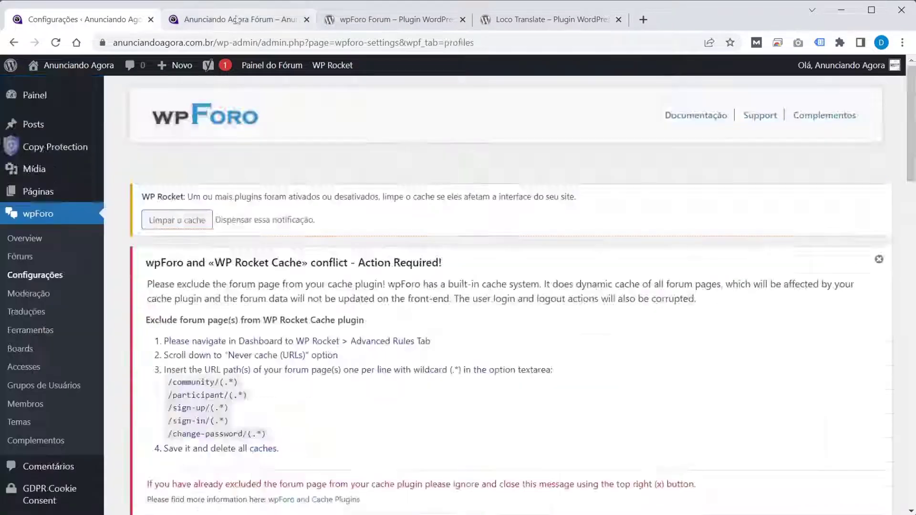
Open the Meu perfil page on the public forum and examine its cover, sections and activity statistics.
click(237, 20)
scroll(552, 222, up, 20)
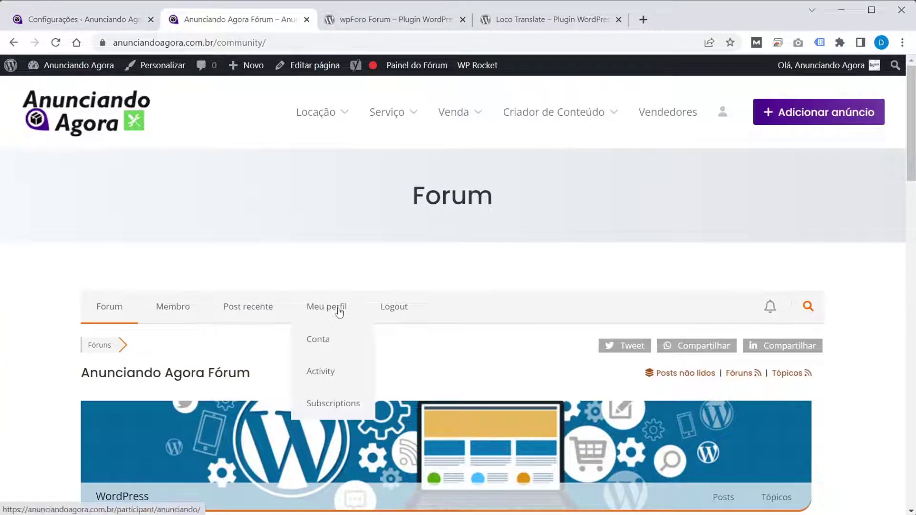
click(331, 311)
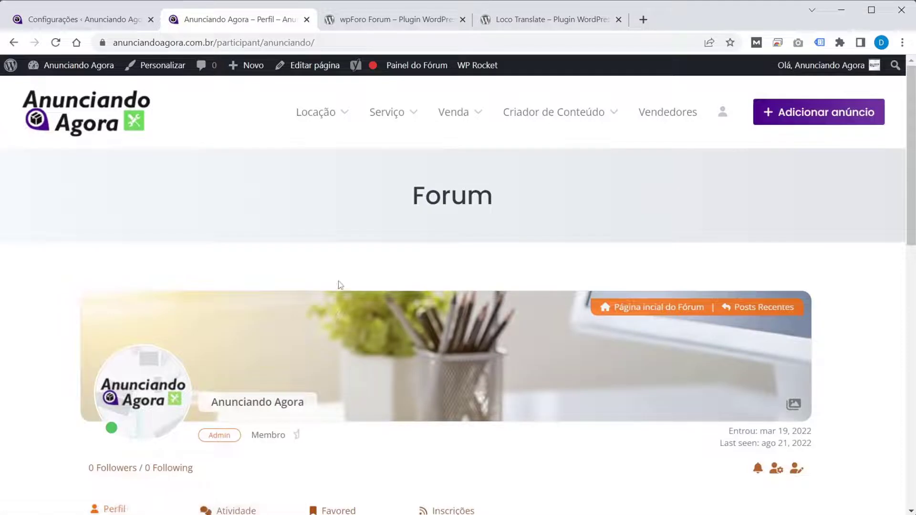
scroll(341, 282, down, 2)
scroll(342, 261, down, 3)
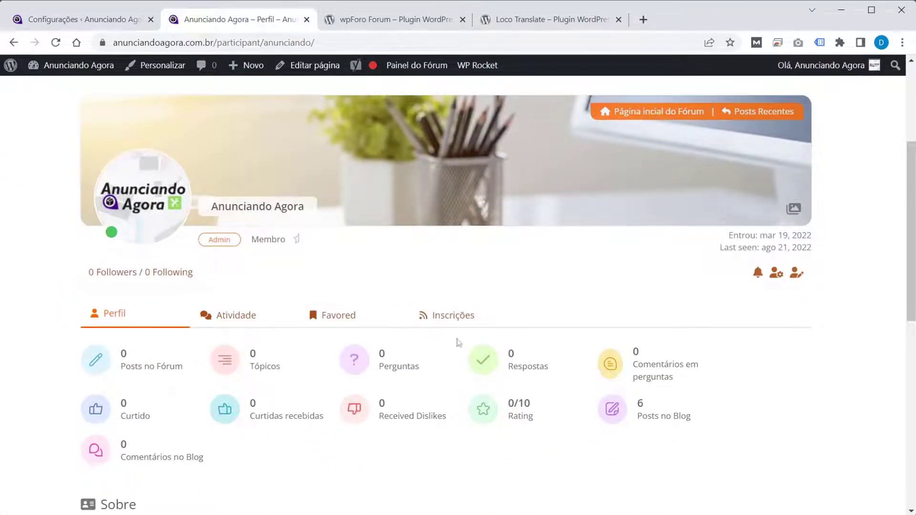
scroll(184, 311, up, 3)
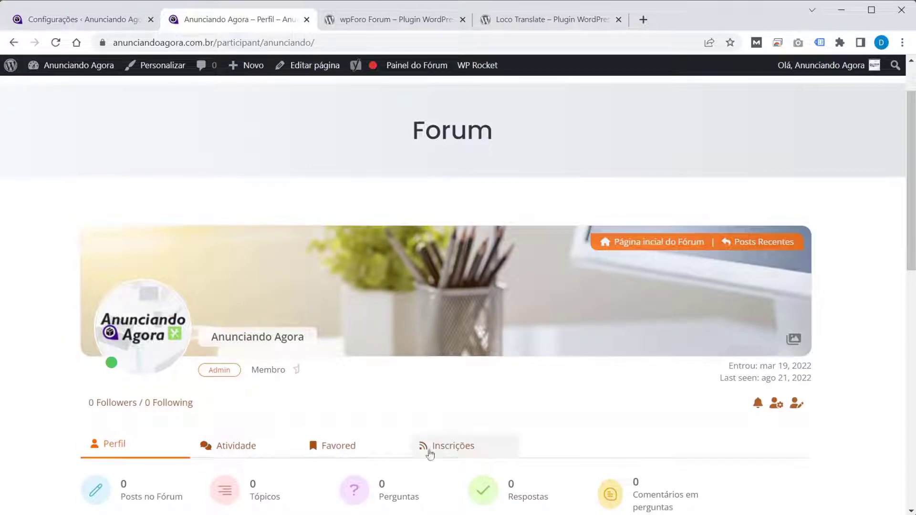
scroll(437, 229, down, 4)
scroll(429, 248, up, 6)
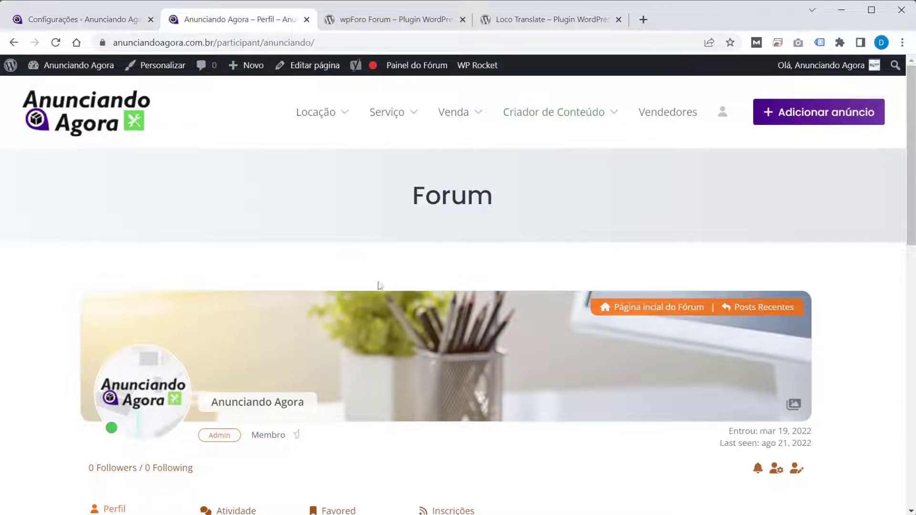
In the Perfil de Membro settings, enable the forum header and forum footer on profile pages and save the options.
click(107, 21)
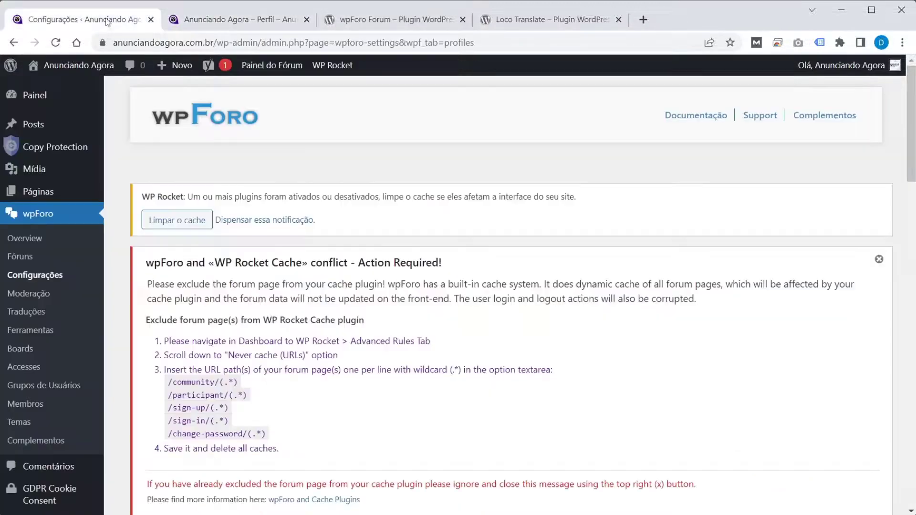
scroll(715, 306, down, 10)
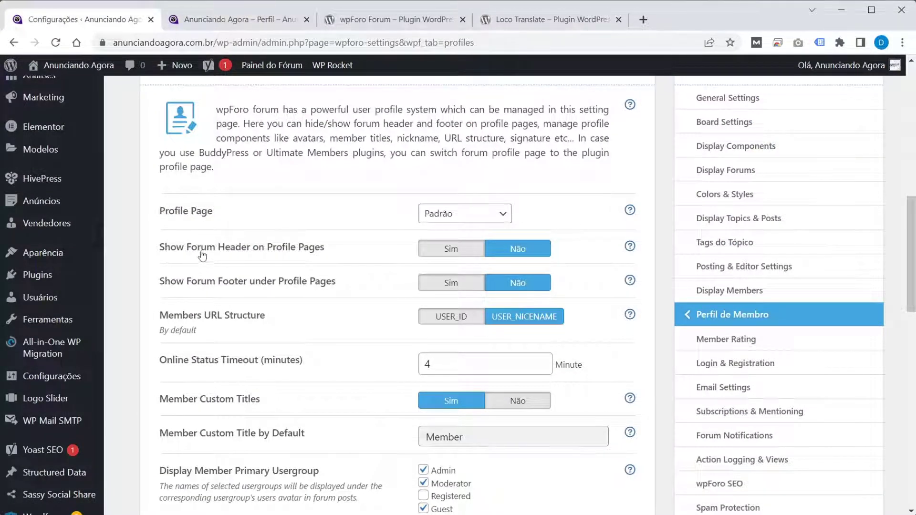
click(448, 251)
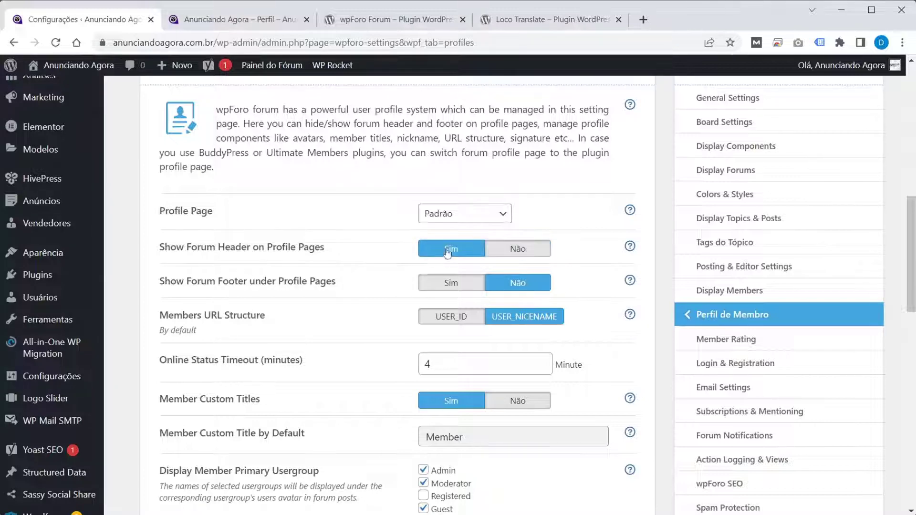
click(463, 284)
scroll(661, 313, down, 15)
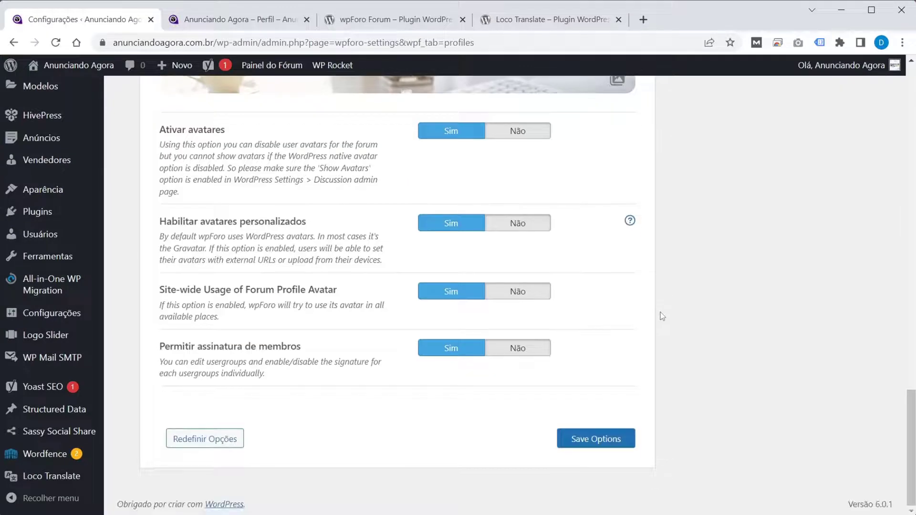
click(607, 438)
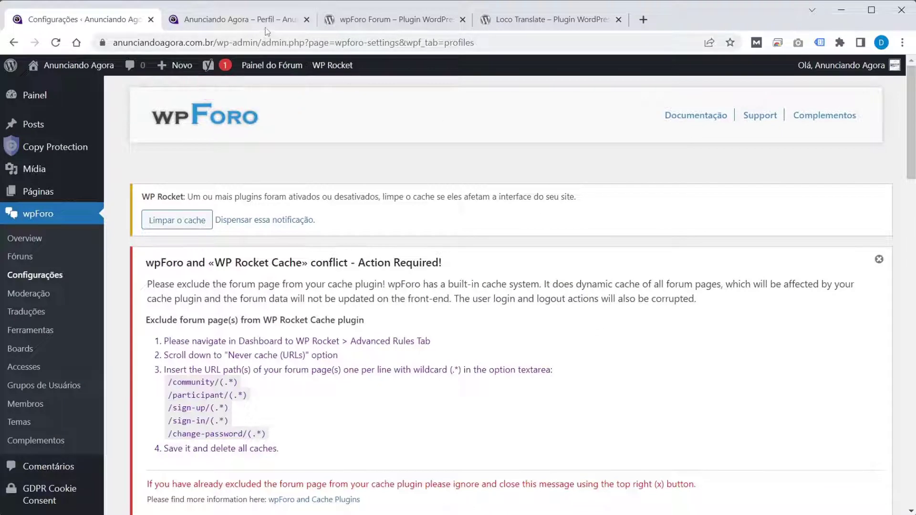
Reload the public profile page to check its forum header, and return to the forum home from it.
click(243, 19)
click(56, 43)
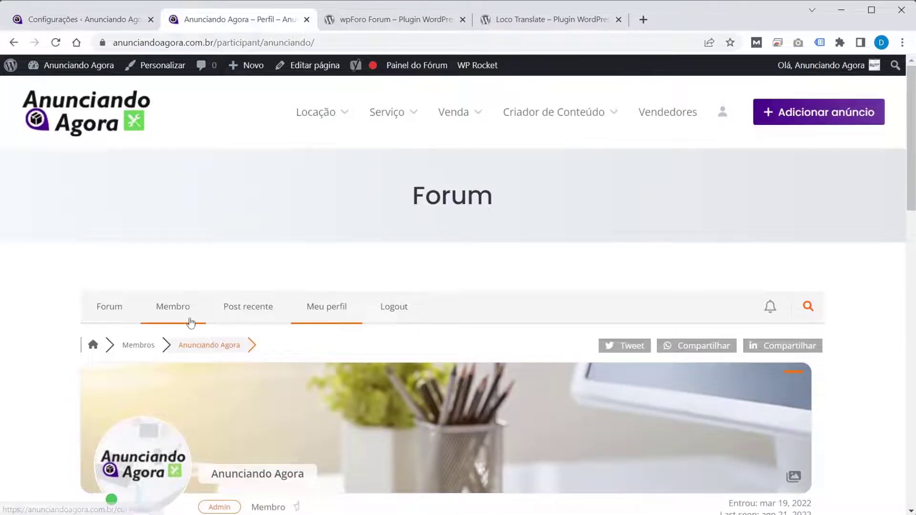
click(118, 310)
scroll(154, 310, down, 3)
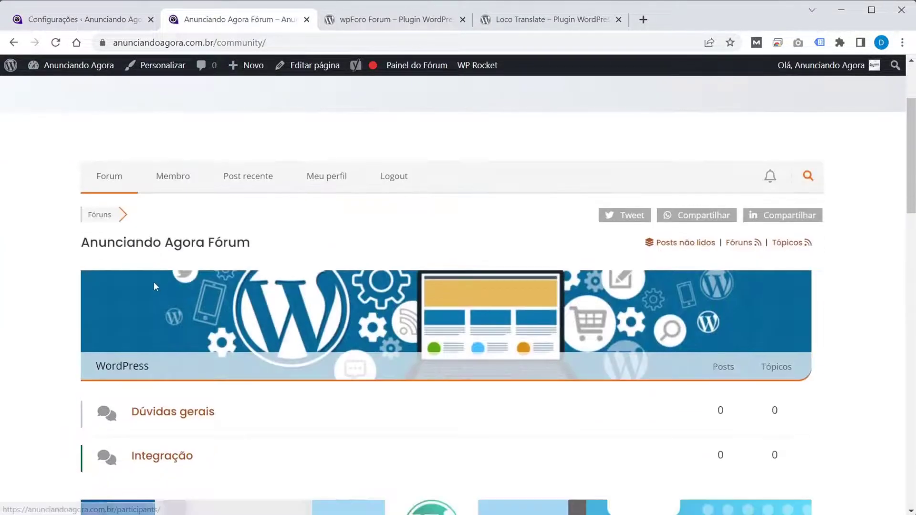
Open the forum's Membro page and look over the member search and member cards.
click(182, 181)
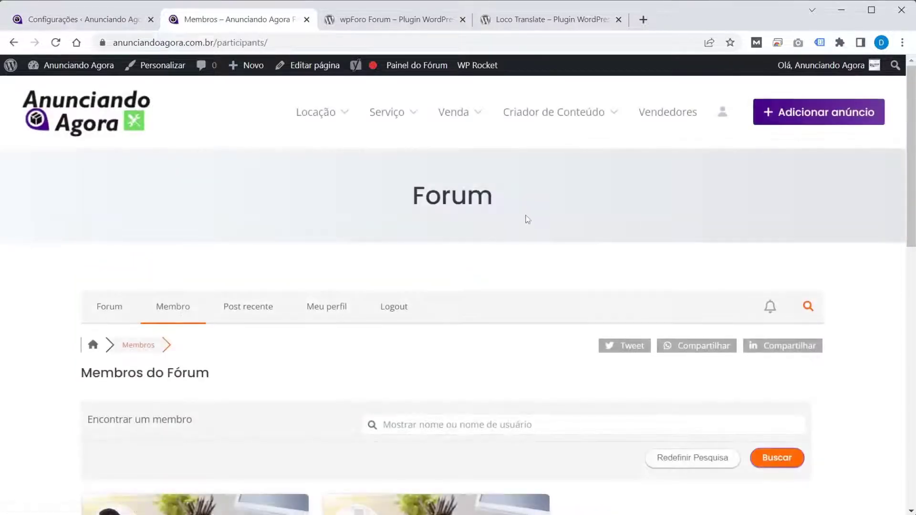
scroll(527, 219, down, 6)
scroll(187, 364, up, 3)
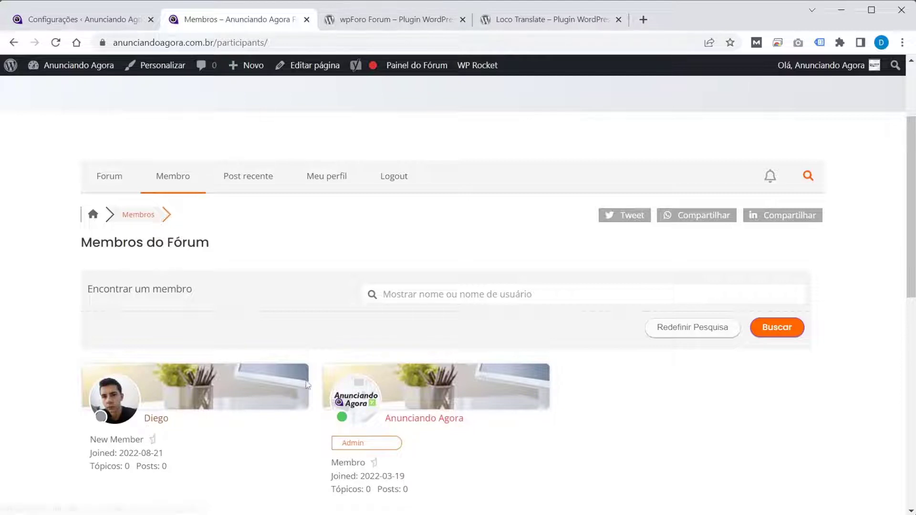
Return to the wpForo Perfil de Membro settings and review the profile page options.
key(ctrl+shift+Tab)
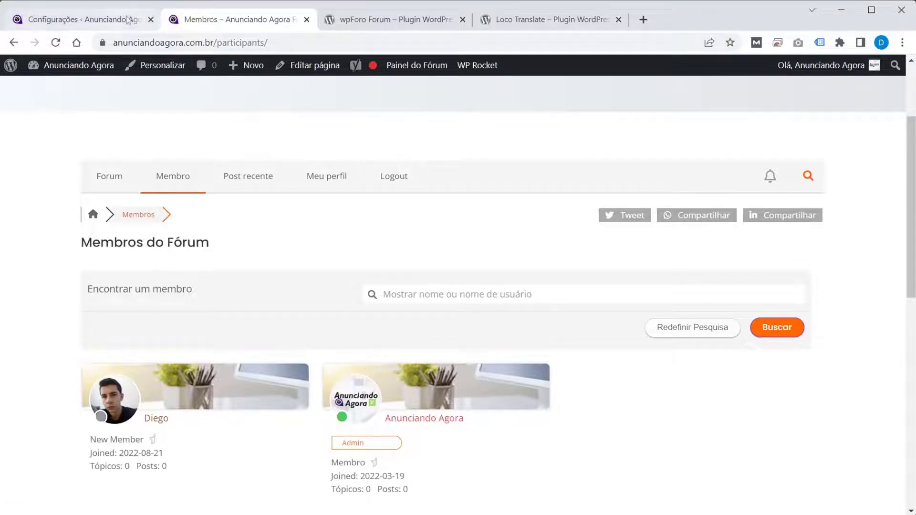
scroll(62, 191, down, 3)
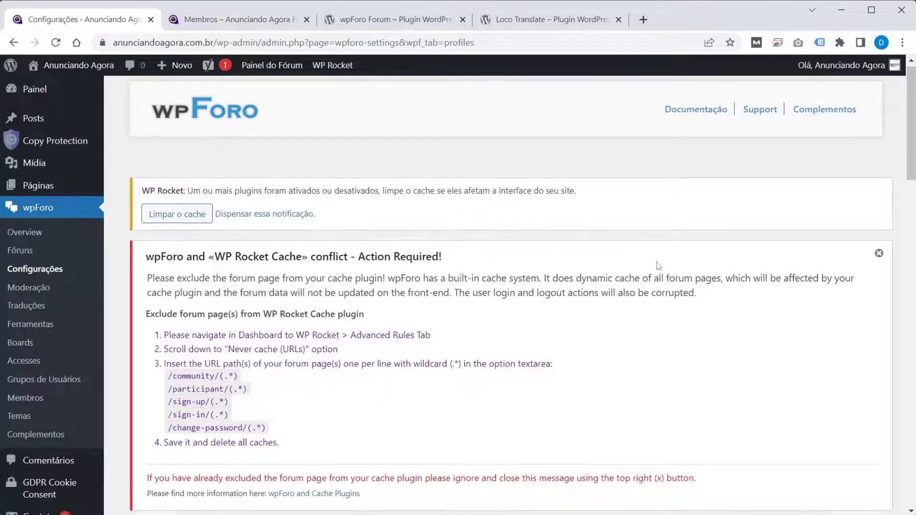
scroll(472, 252, down, 10)
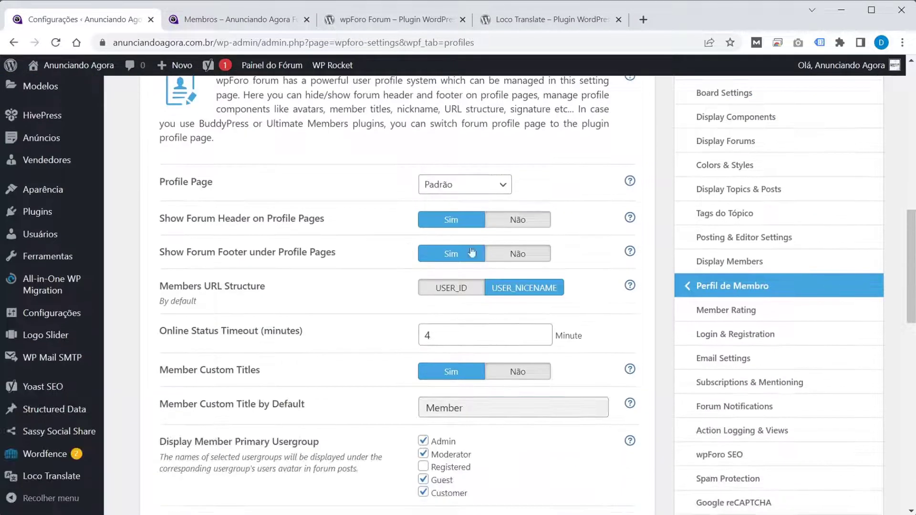
Open the wpForo Email Settings and go to the administrator notification options.
scroll(673, 291, down, 2)
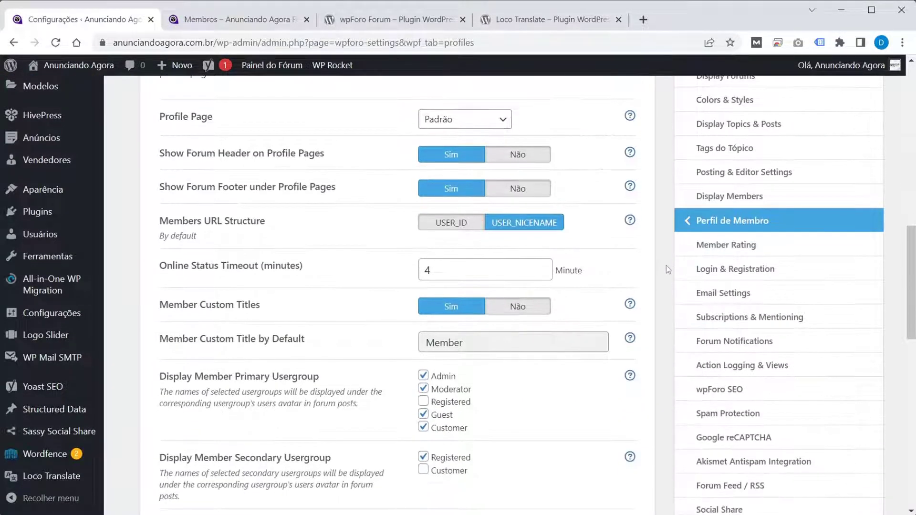
click(722, 294)
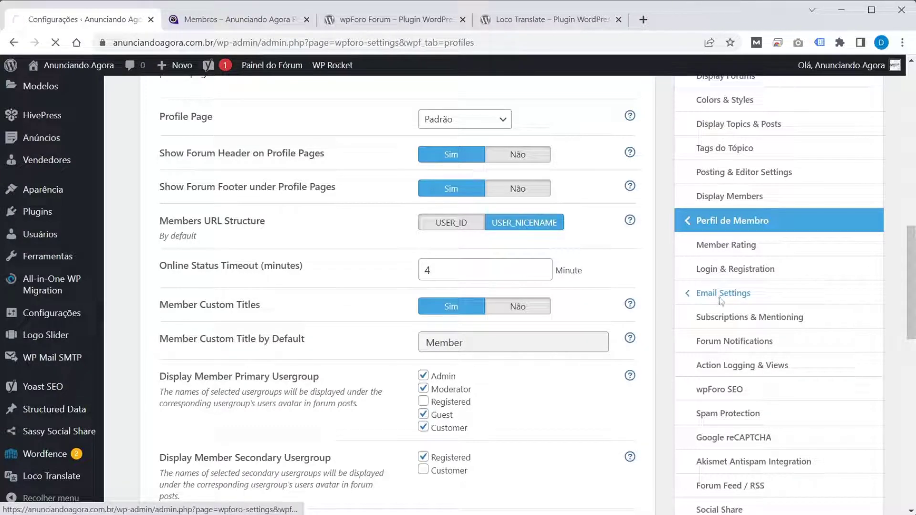
scroll(557, 255, down, 15)
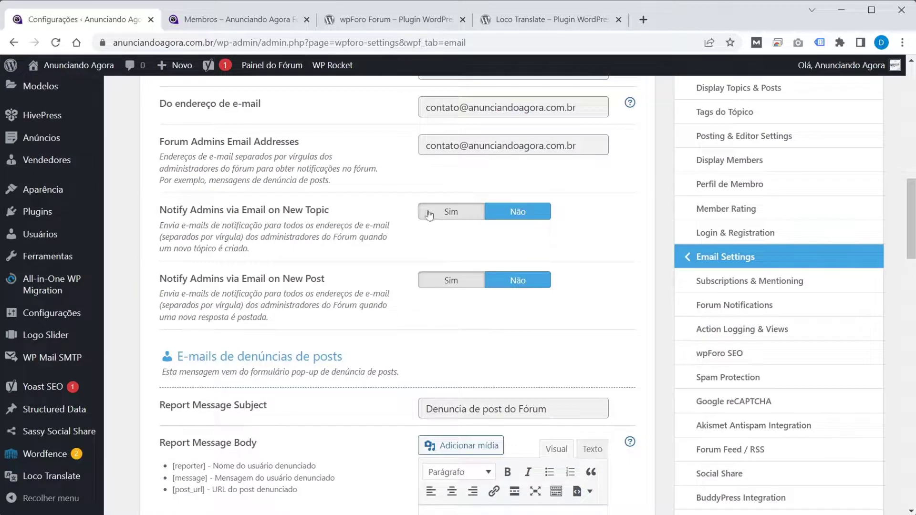
Try enabling administrator email notifications for new topics and new posts, and set both back to Não.
click(429, 214)
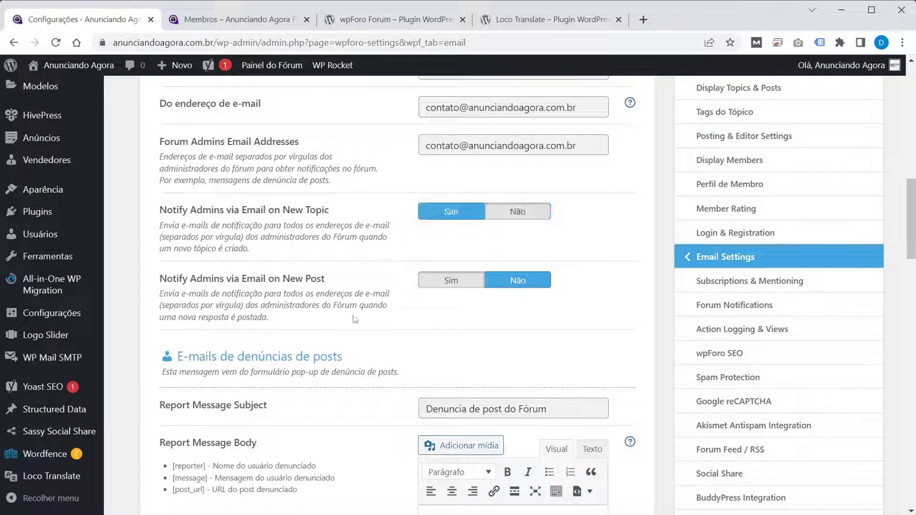
click(446, 282)
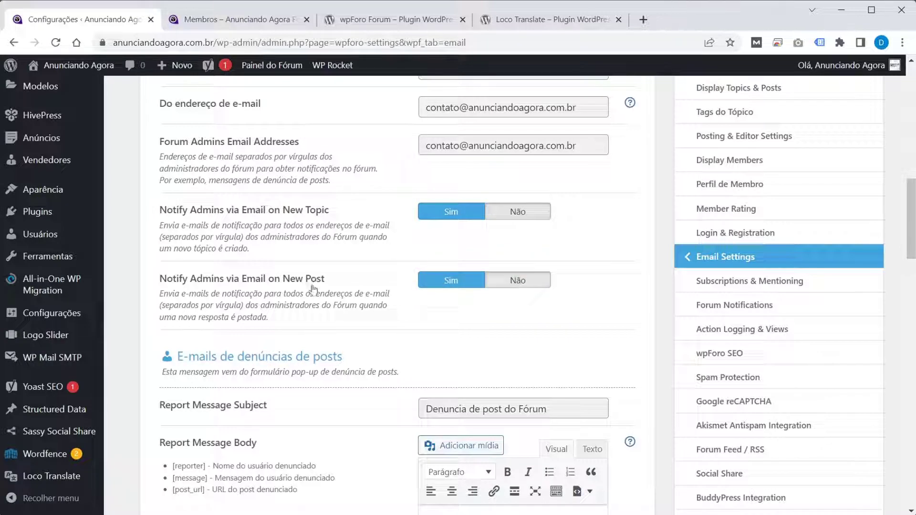
click(534, 211)
click(531, 285)
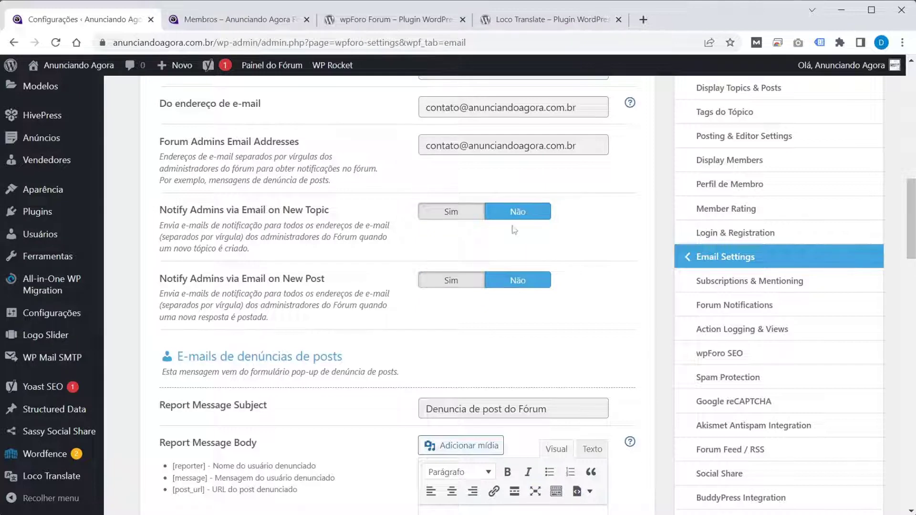
Look through the post report, new user registration and password reset email templates, and save the email options.
scroll(525, 257, down, 4)
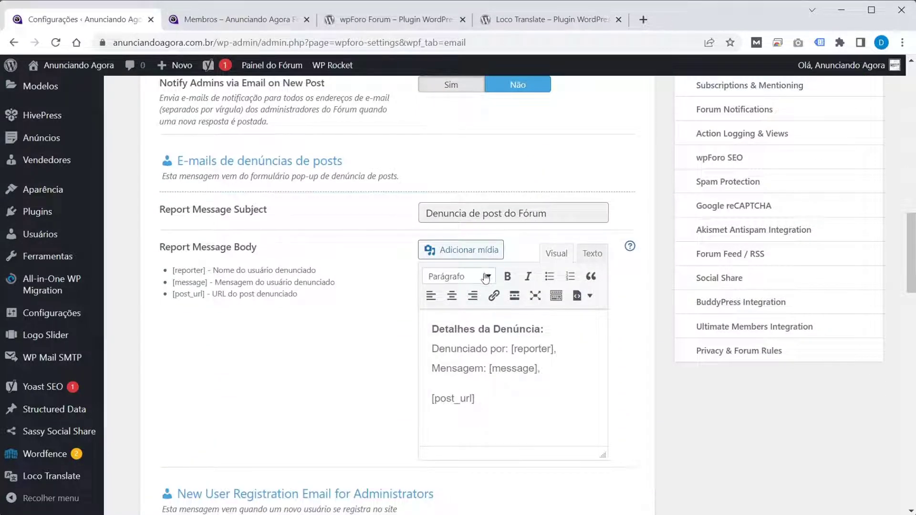
scroll(485, 278, down, 3)
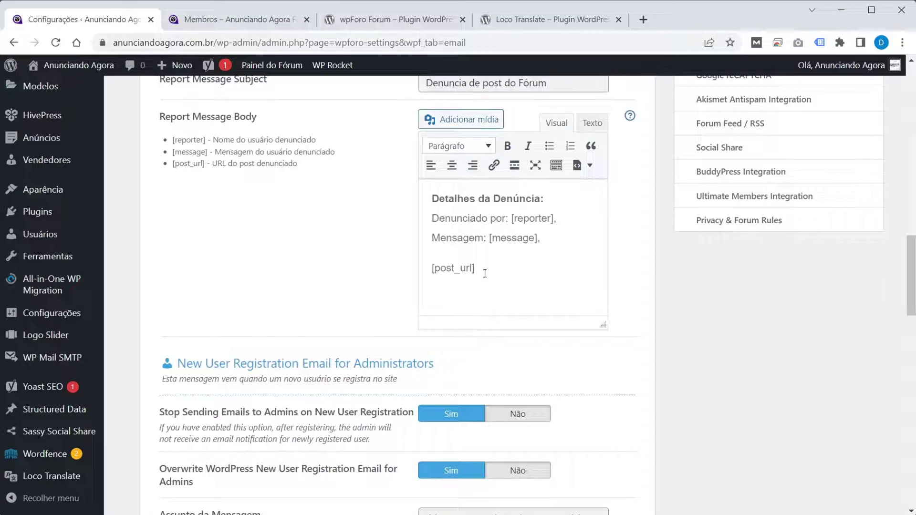
scroll(485, 273, down, 8)
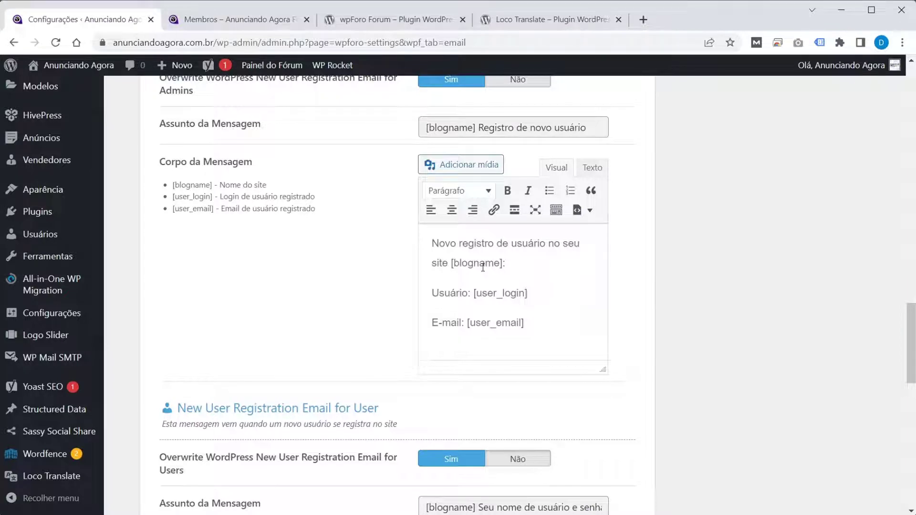
scroll(498, 255, down, 8)
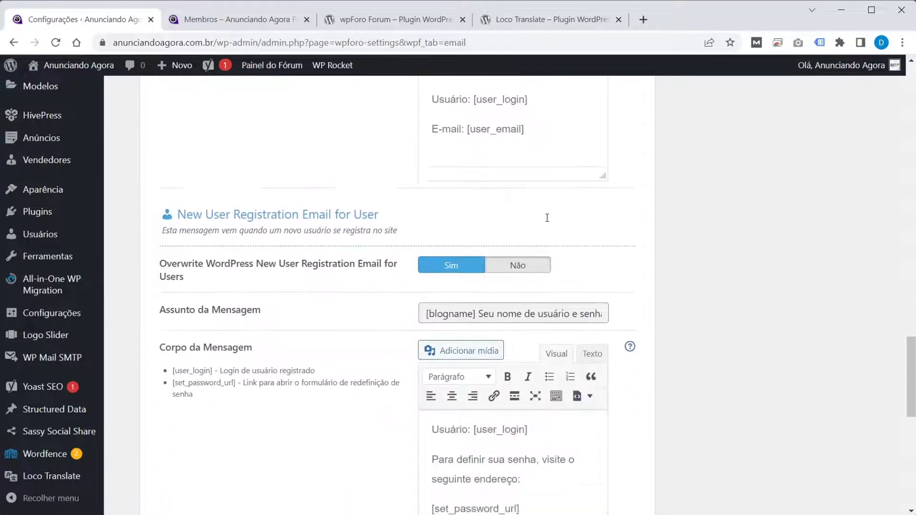
scroll(525, 231, down, 6)
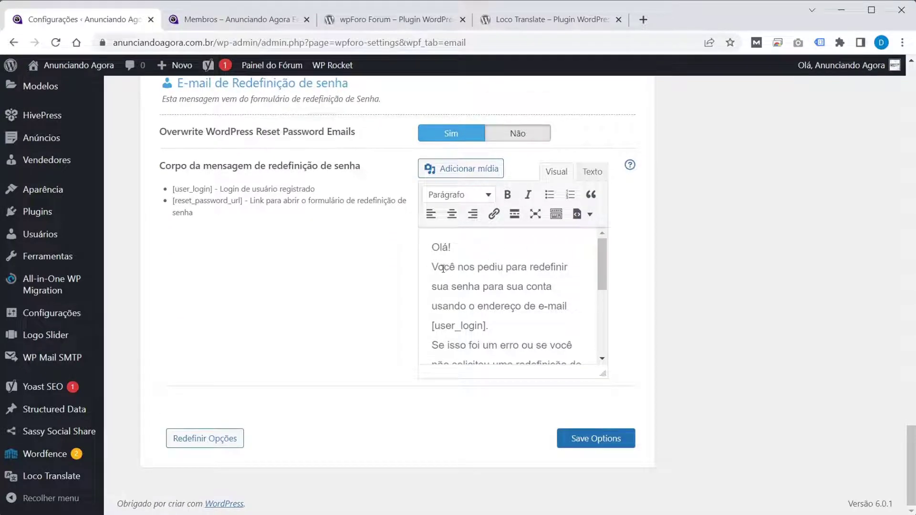
drag(433, 248, 528, 264)
click(528, 264)
scroll(536, 267, down, 2)
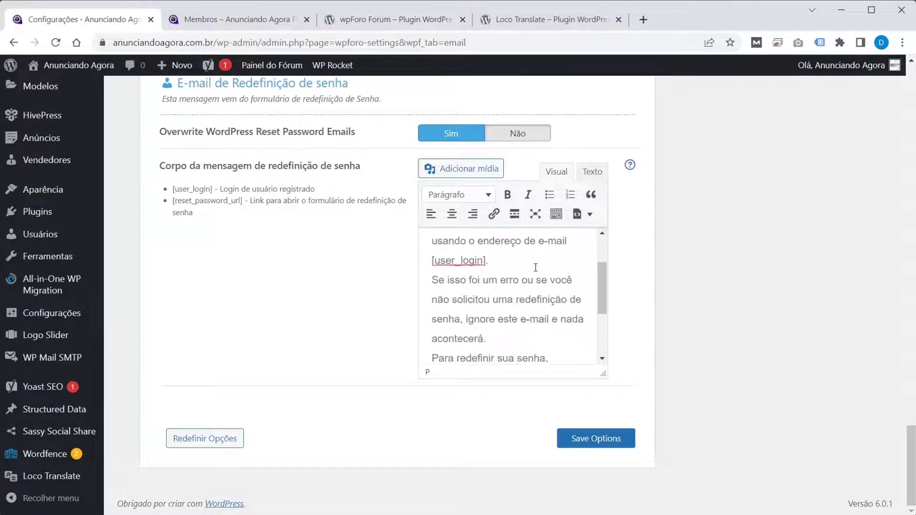
scroll(536, 268, down, 2)
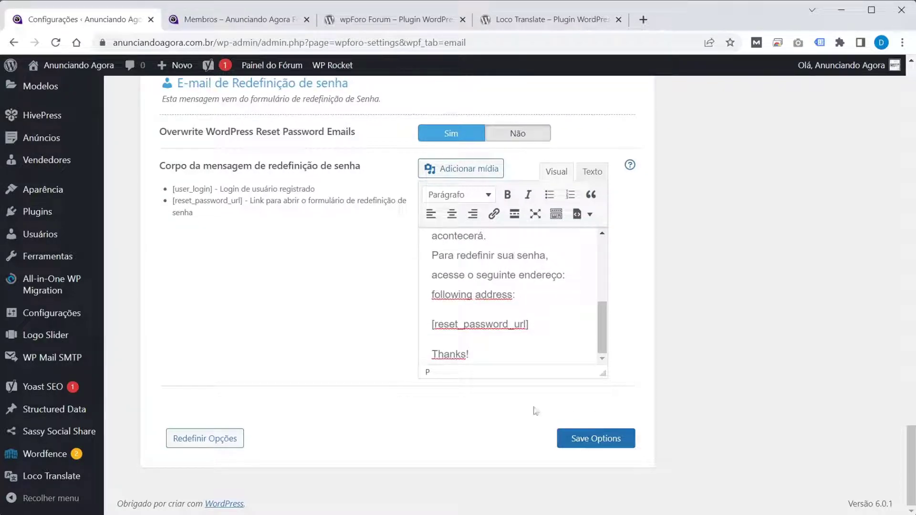
click(596, 439)
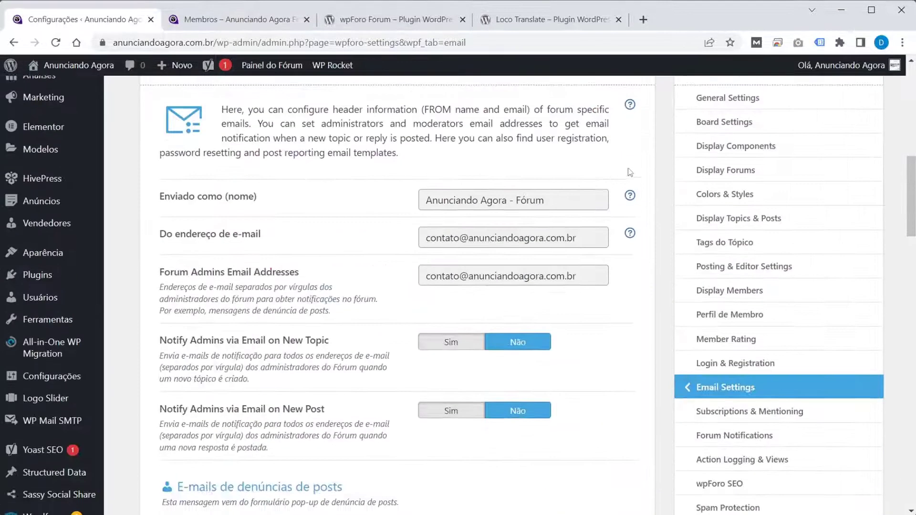
In the Social Share settings, deactivate the Twitter share button and set the general share buttons type to Icon.
scroll(629, 172, down, 5)
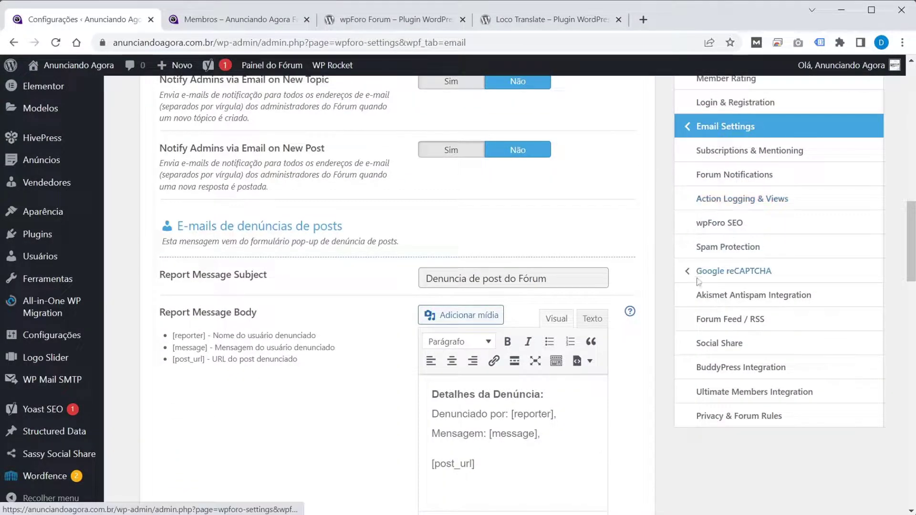
click(740, 351)
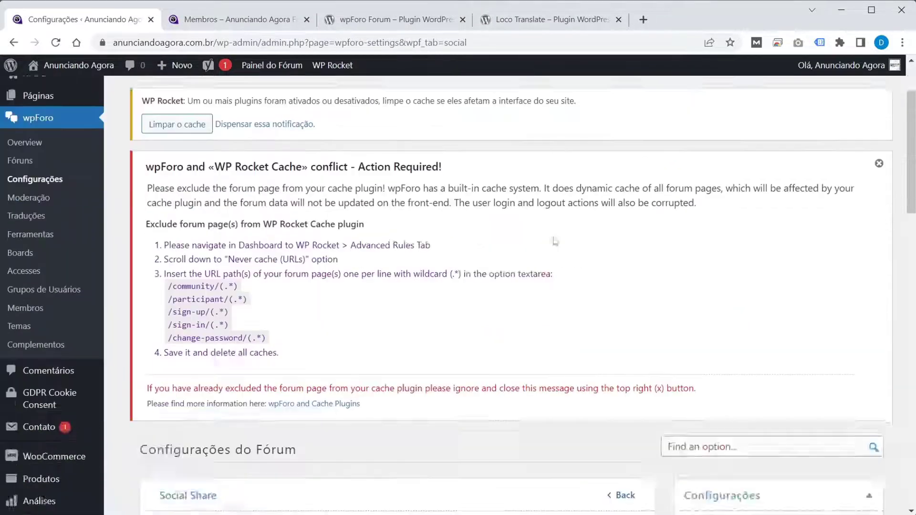
scroll(555, 241, down, 8)
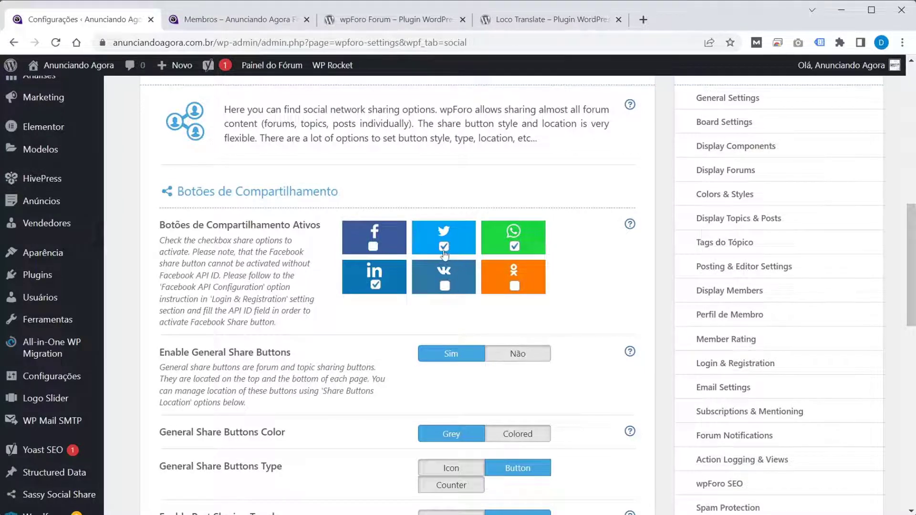
click(444, 246)
scroll(353, 285, down, 5)
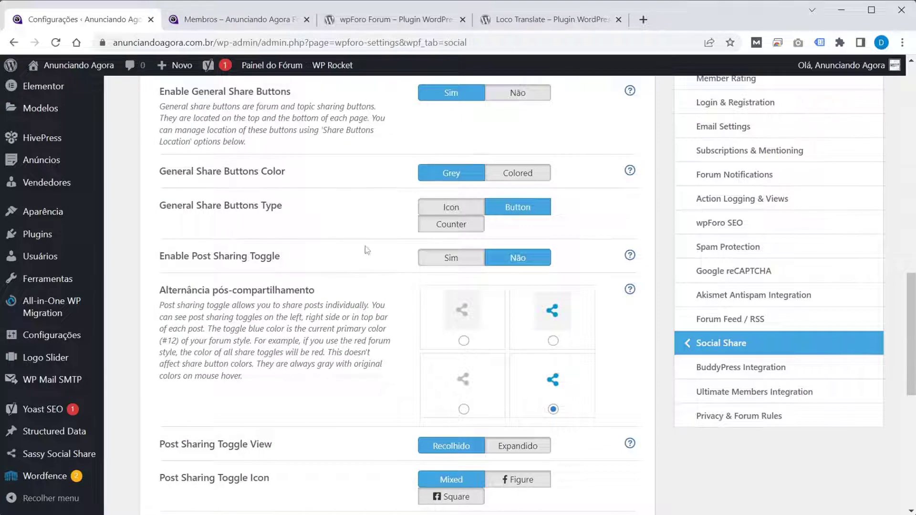
scroll(364, 208, down, 1)
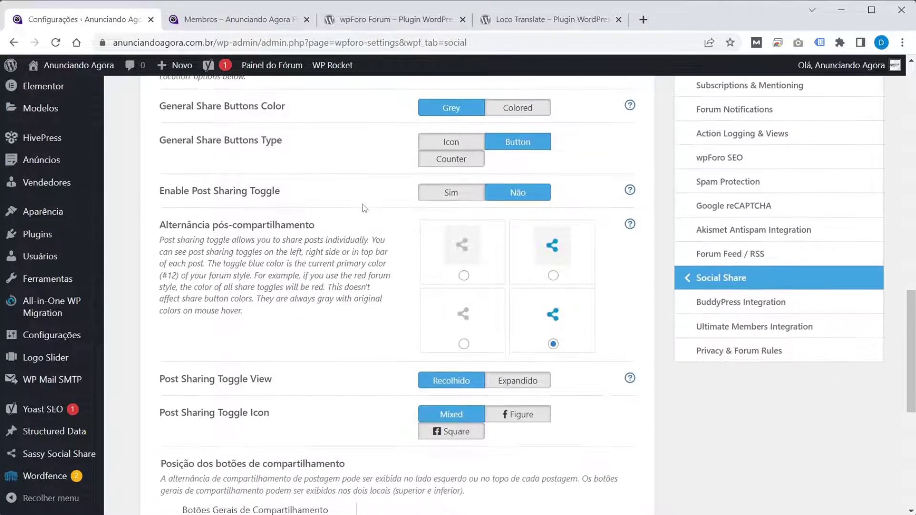
click(472, 142)
Disable the general share buttons above the forum content, place the post sharing toggle in each post's top bar, and save the options.
scroll(319, 234, down, 1)
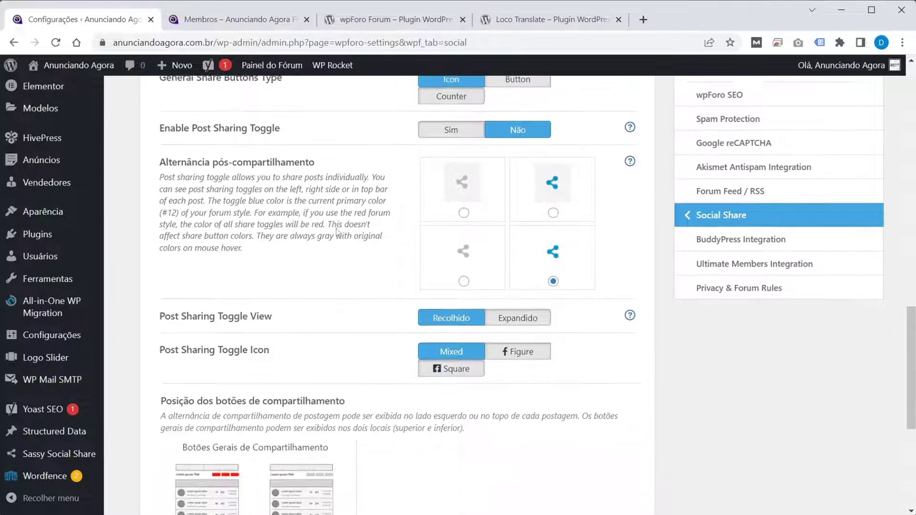
scroll(414, 257, down, 2)
scroll(414, 256, down, 1)
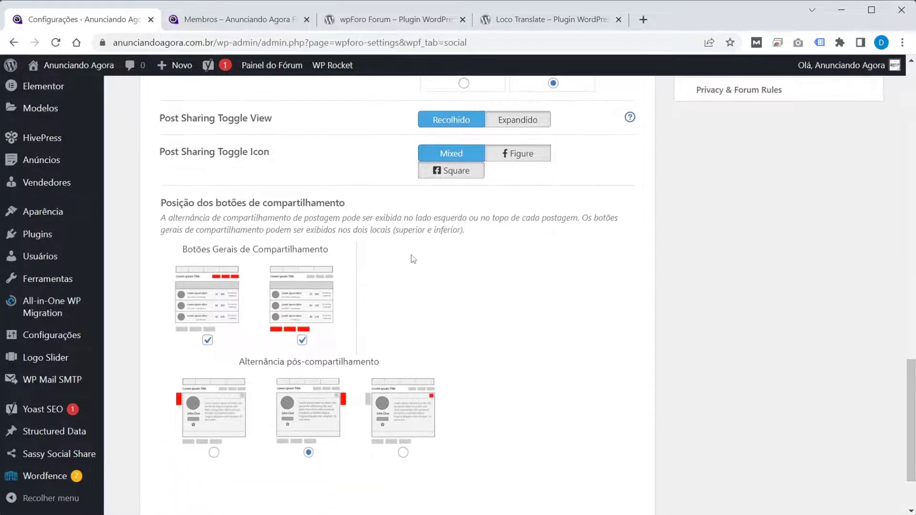
scroll(308, 306, down, 1)
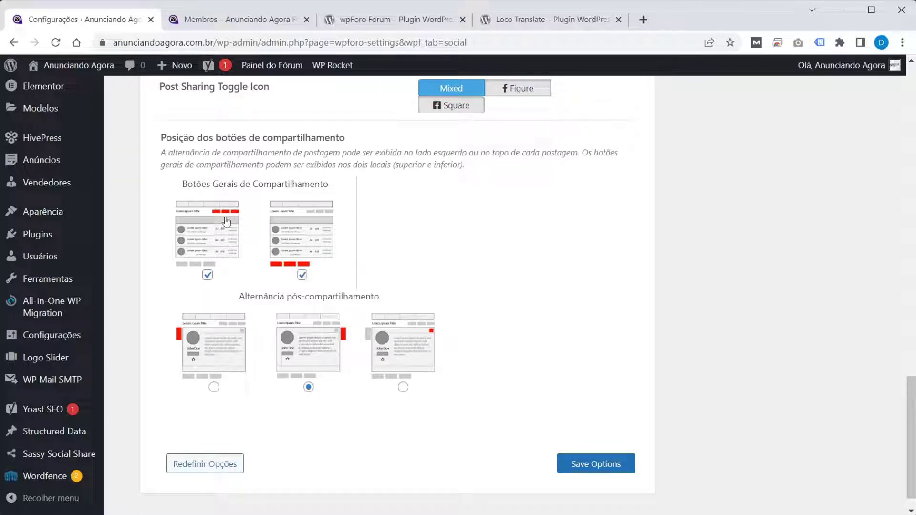
click(208, 275)
scroll(360, 299, down, 2)
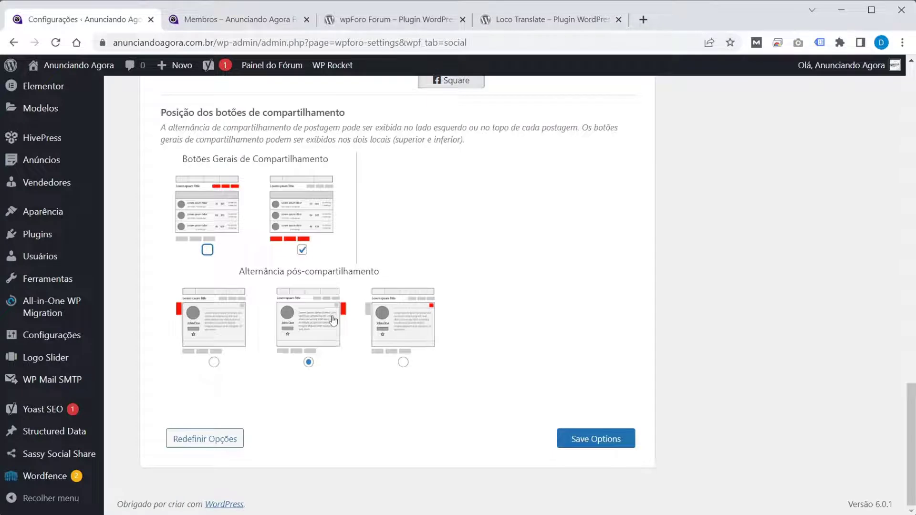
click(403, 362)
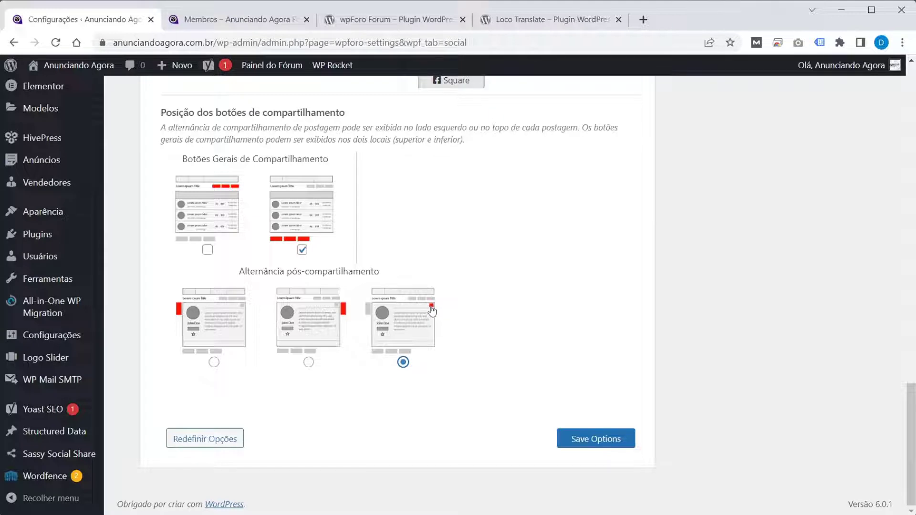
click(589, 440)
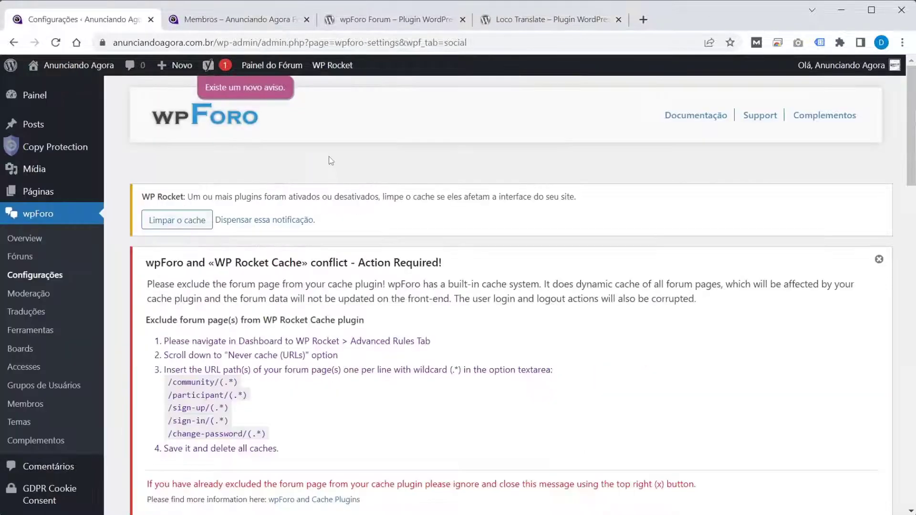
Open the public forum home page and check the share buttons above and below the forum list.
click(260, 24)
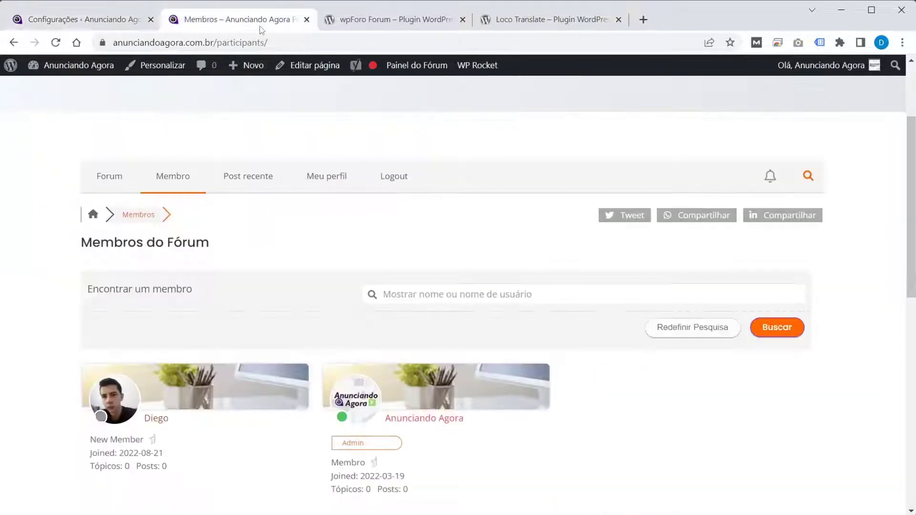
scroll(368, 171, down, 3)
scroll(373, 184, up, 5)
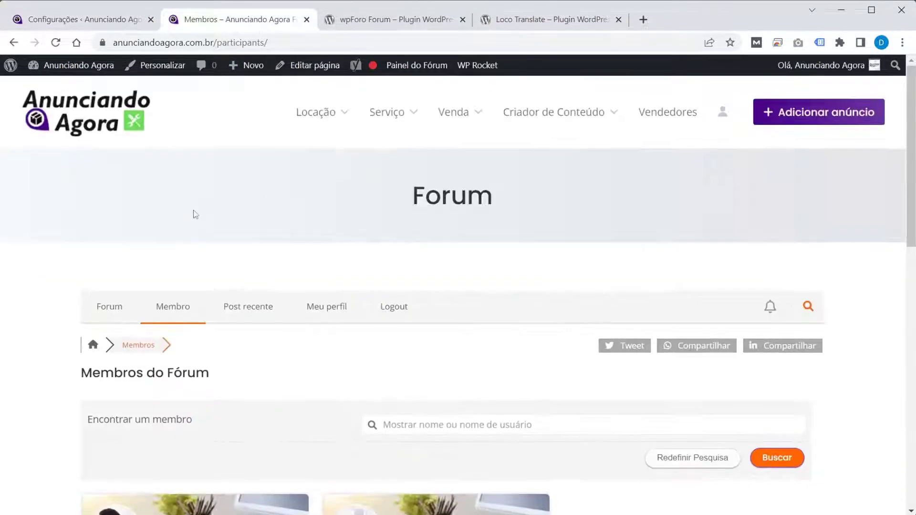
click(116, 309)
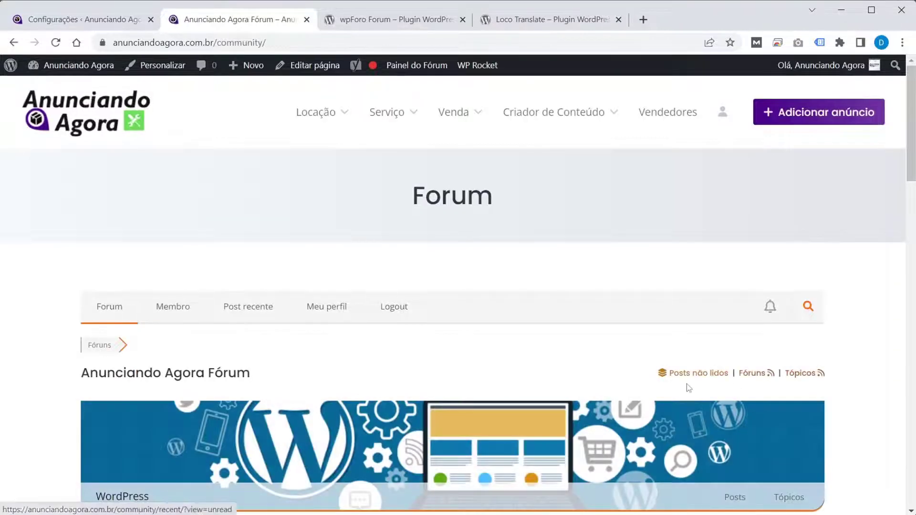
scroll(575, 320, down, 20)
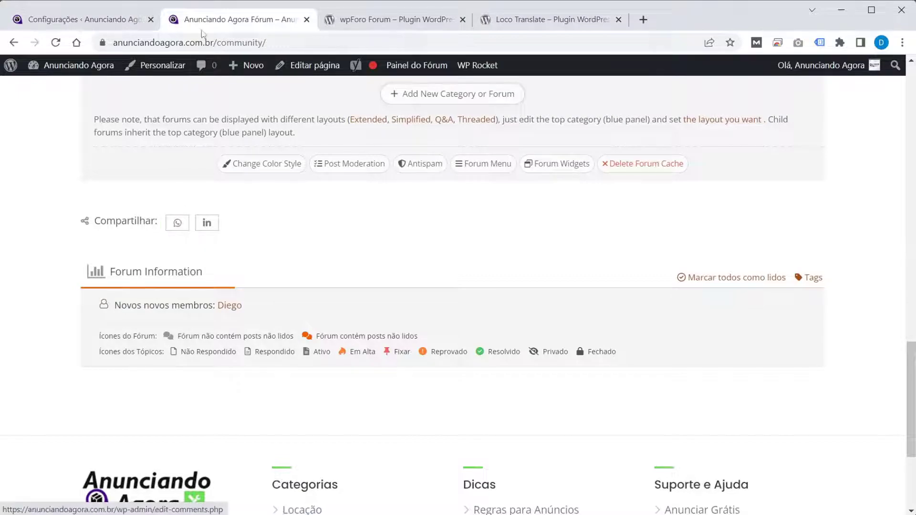
Return to the wpForo settings and review the Display Components options for the forum menu bar, breadcrumb, footer and statistics.
click(121, 19)
scroll(654, 197, down, 3)
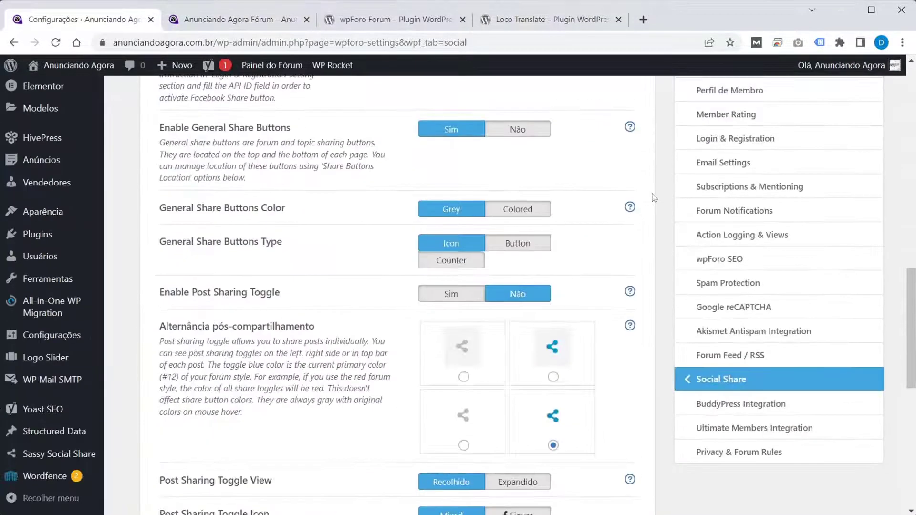
scroll(659, 200, up, 1)
scroll(812, 390, down, 1)
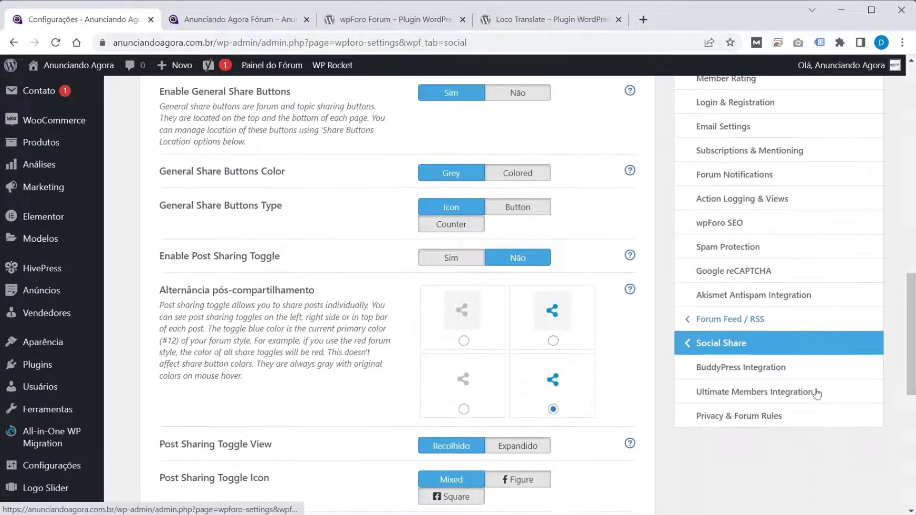
scroll(816, 393, up, 3)
scroll(815, 390, up, 2)
scroll(810, 382, up, 4)
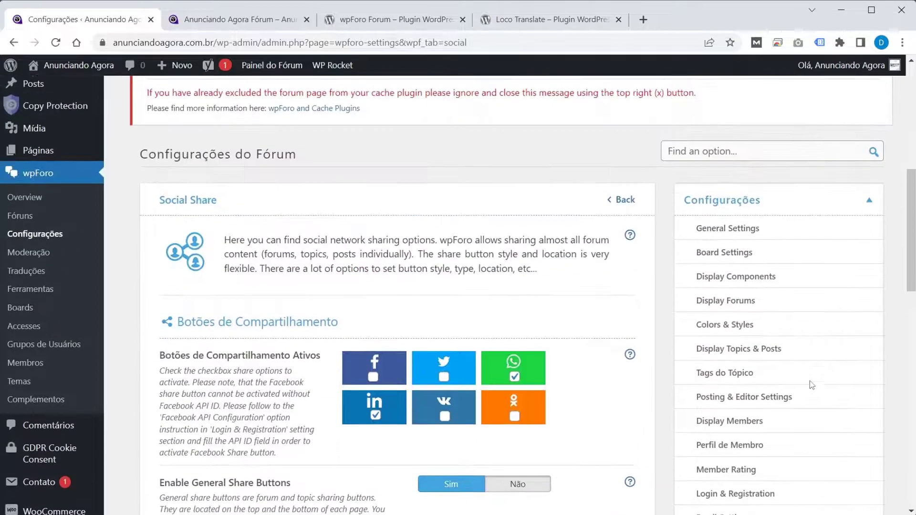
click(742, 283)
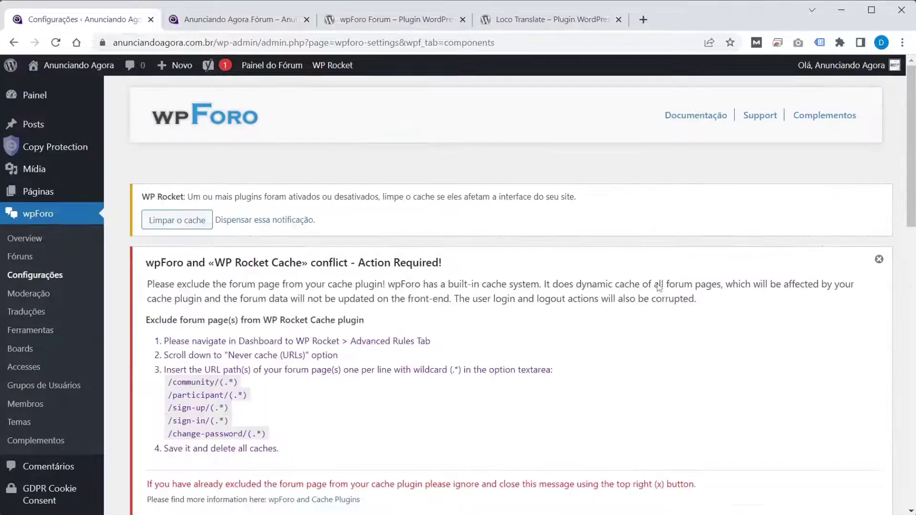
scroll(659, 286, down, 5)
scroll(659, 286, down, 7)
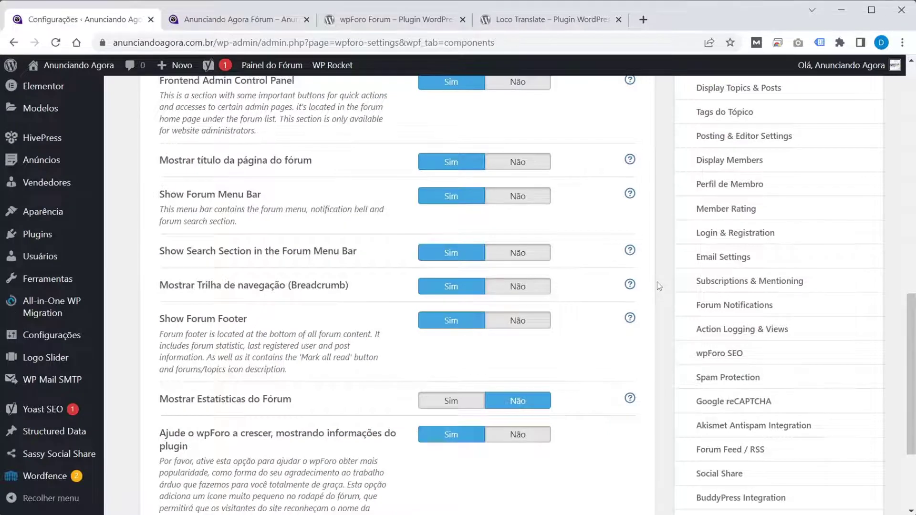
scroll(659, 287, down, 2)
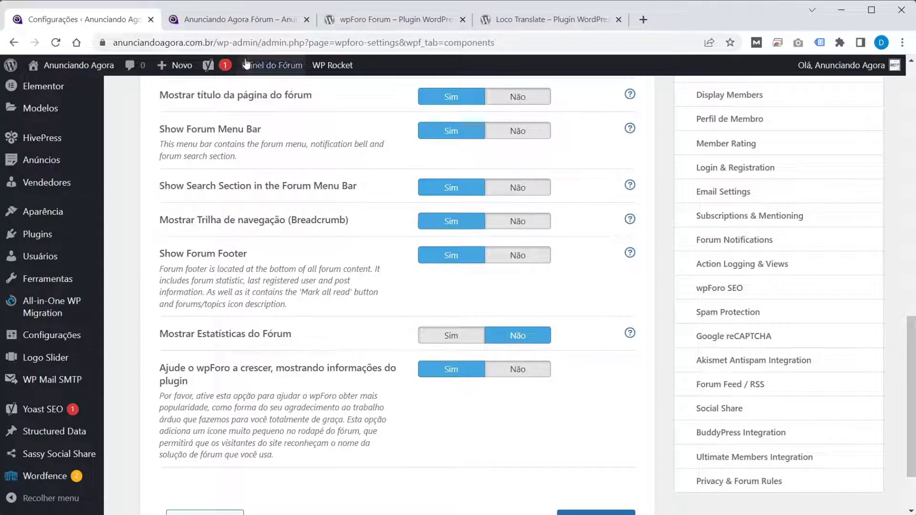
Enable the forum statistics display in the Display Components settings and save the options.
click(230, 20)
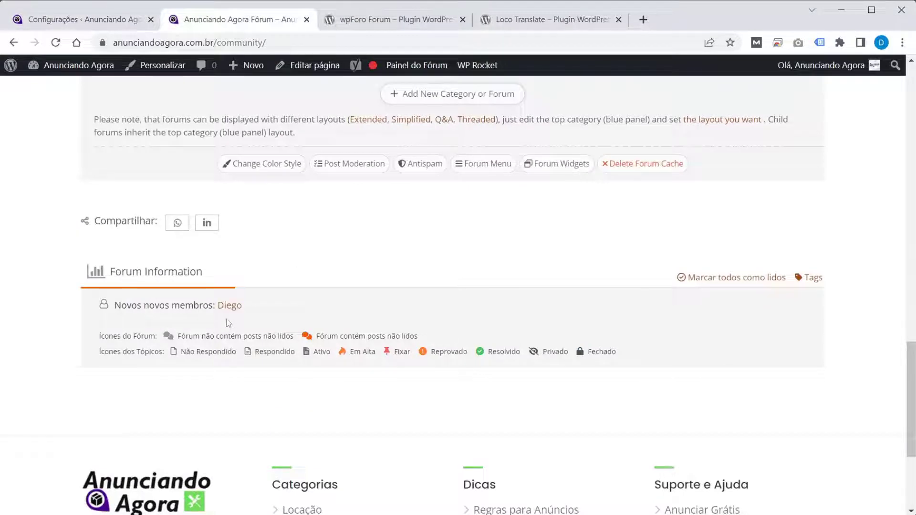
click(83, 10)
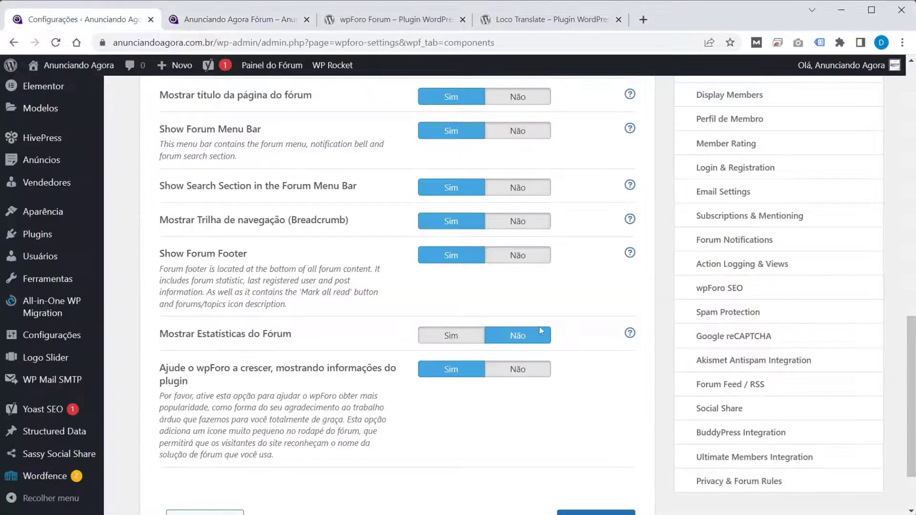
click(449, 337)
scroll(642, 364, down, 2)
click(605, 439)
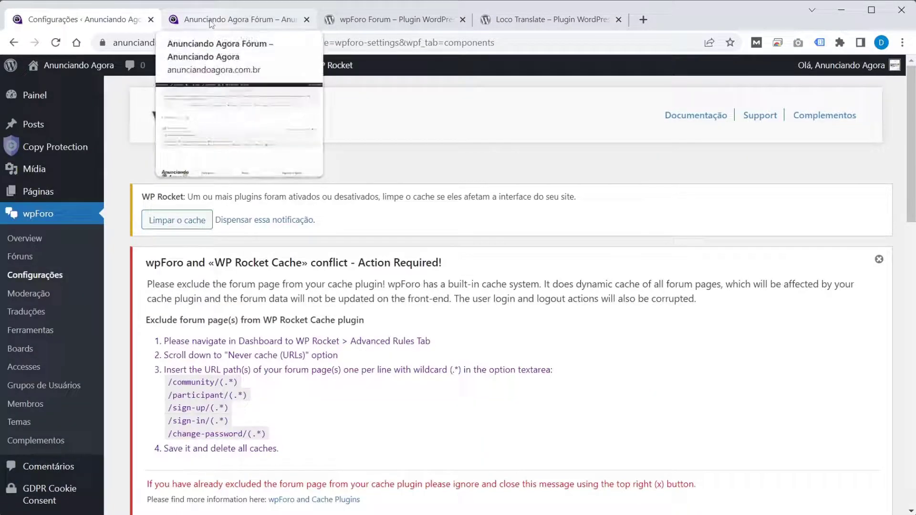
Reload the public forum home page and examine the statistics in its Forum Information footer.
click(211, 20)
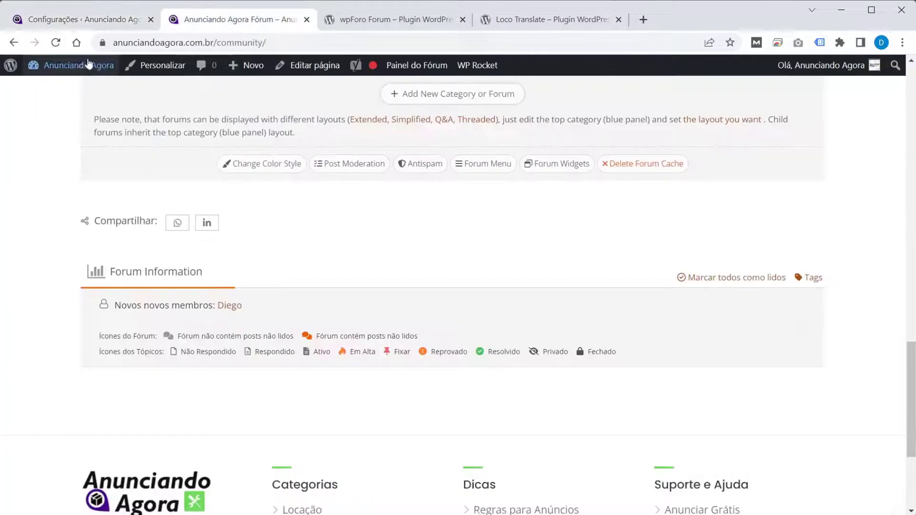
click(55, 43)
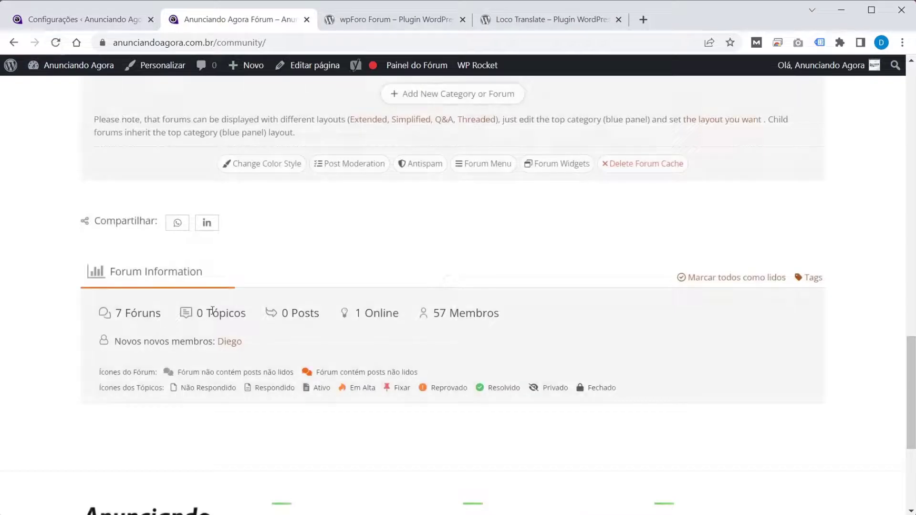
scroll(201, 330, up, 8)
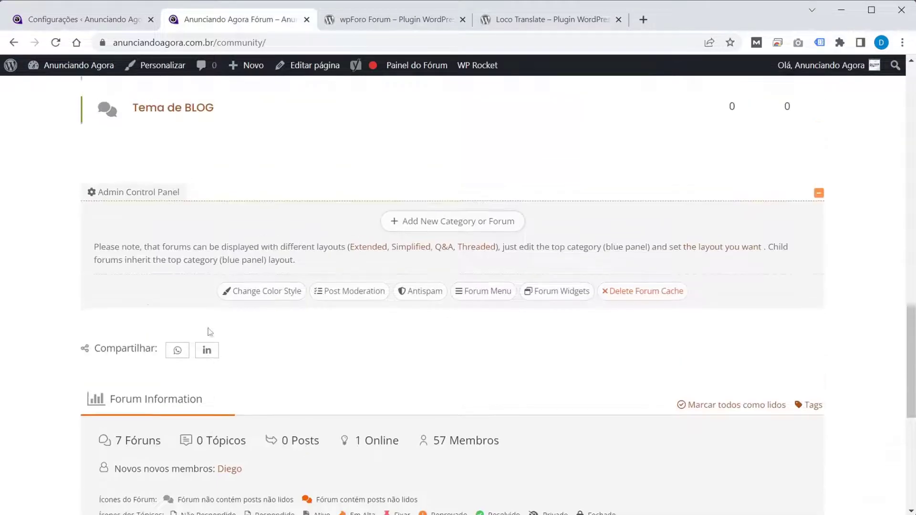
scroll(200, 343, down, 3)
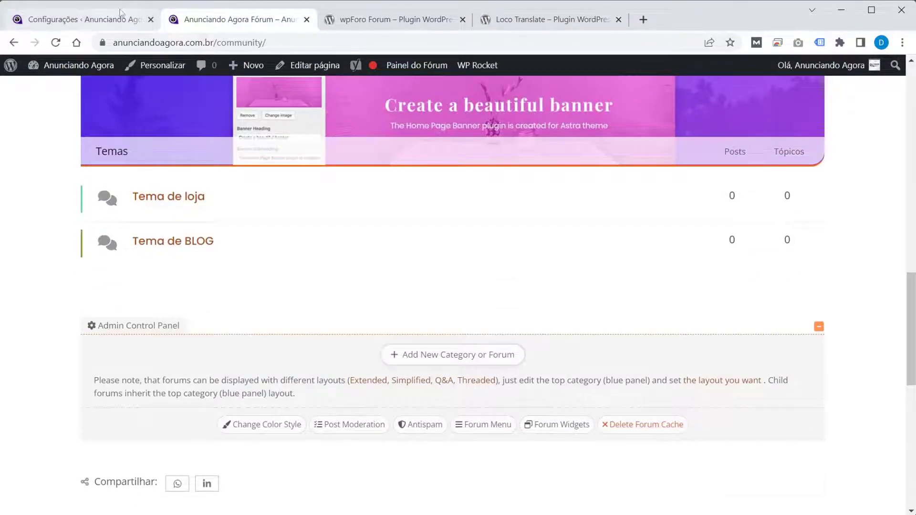
Return to the Display Components settings and disable the forum statistics and the forum footer.
click(82, 19)
scroll(466, 272, down, 10)
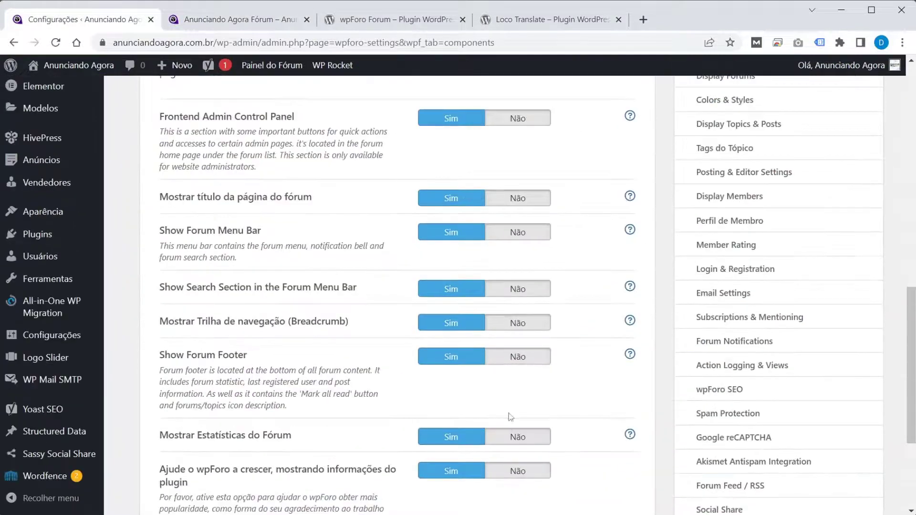
scroll(506, 382, down, 3)
click(521, 313)
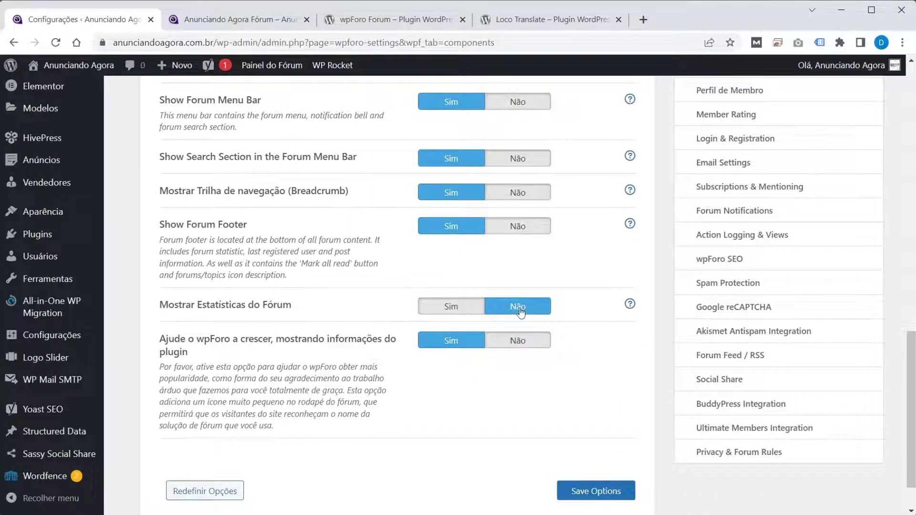
scroll(482, 315, up, 1)
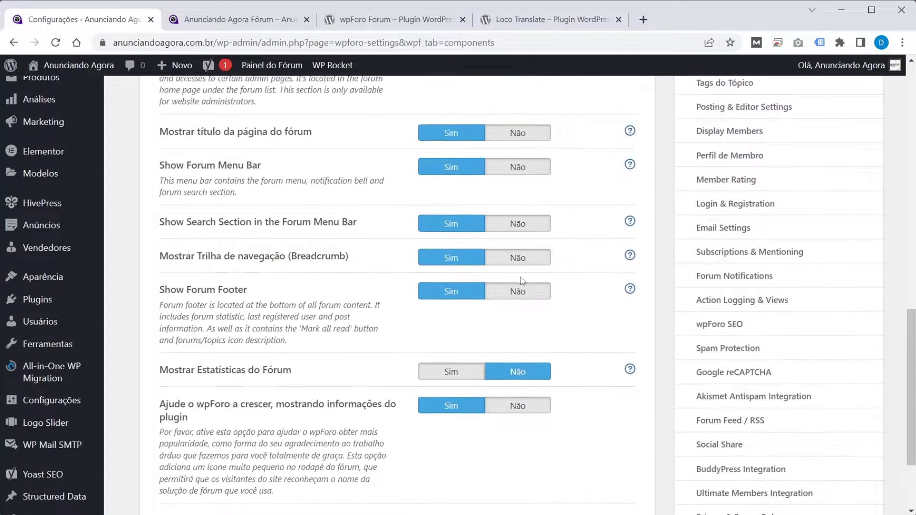
click(521, 289)
Disable the search section in the forum menu bar and save the options.
scroll(344, 306, up, 1)
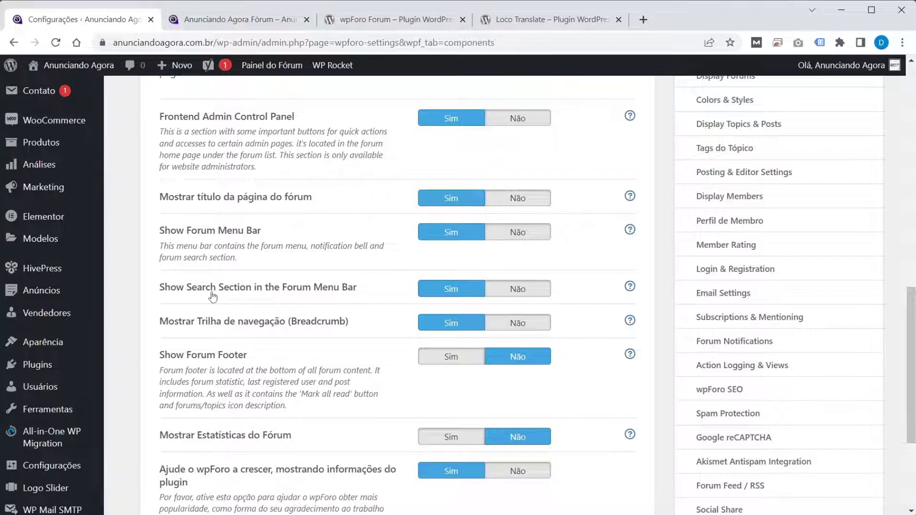
click(521, 289)
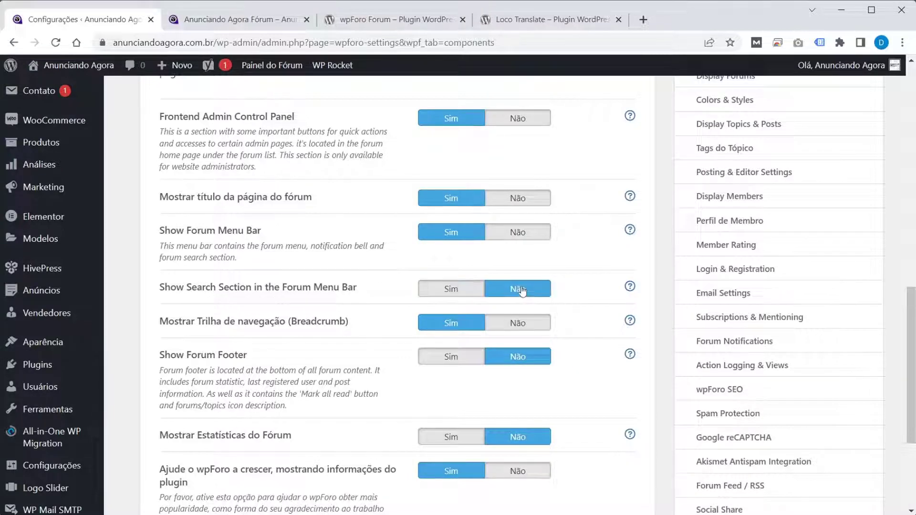
scroll(600, 271, down, 4)
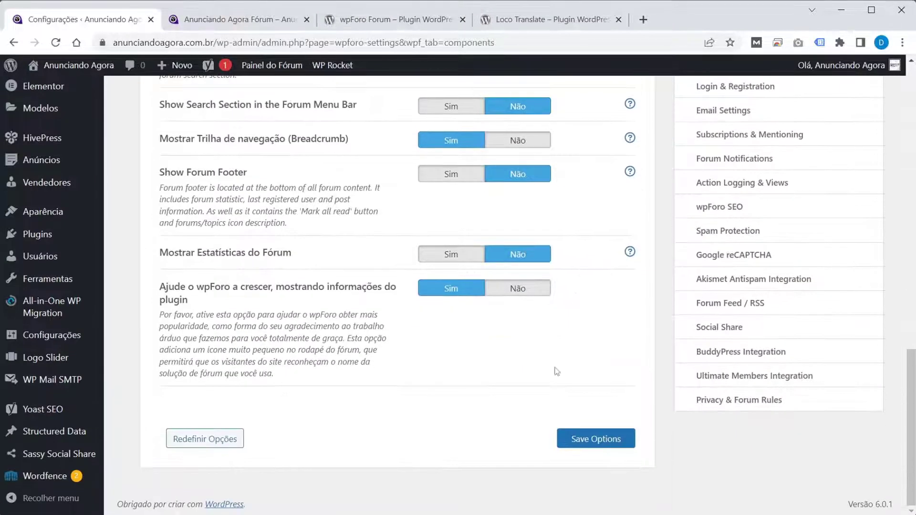
click(602, 440)
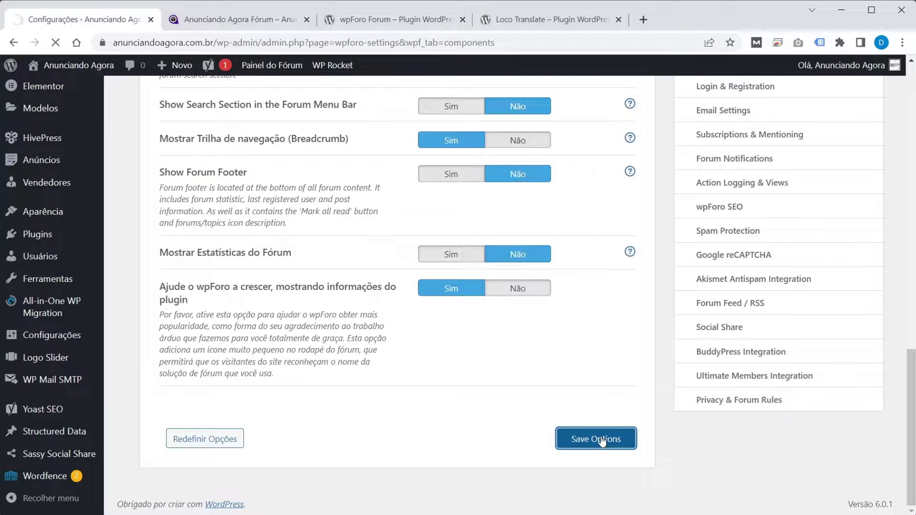
Reload the public forum home page, check its footer area and menu bar, and open the members page.
click(286, 19)
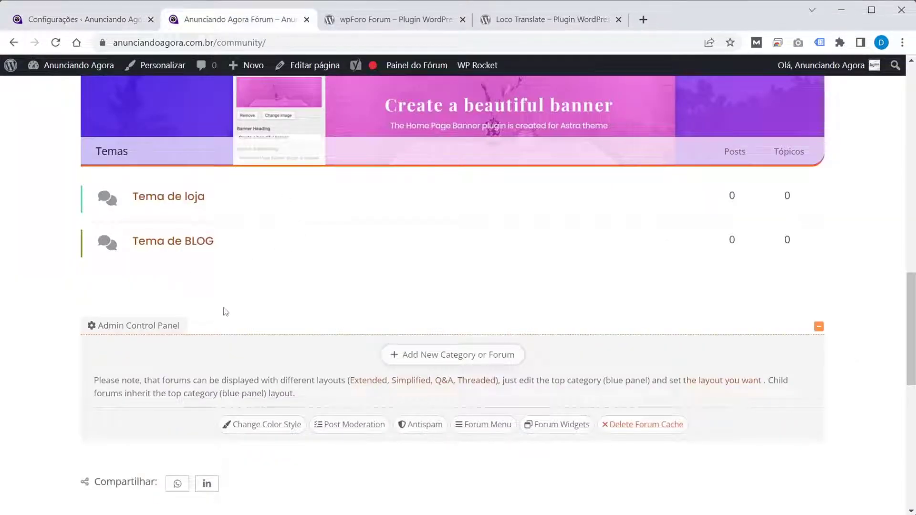
scroll(226, 311, down, 4)
click(56, 42)
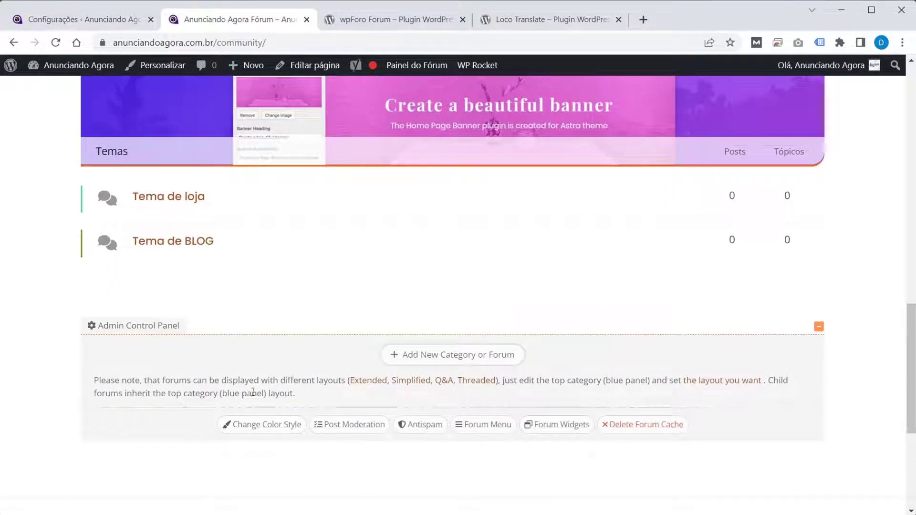
scroll(172, 427, down, 1)
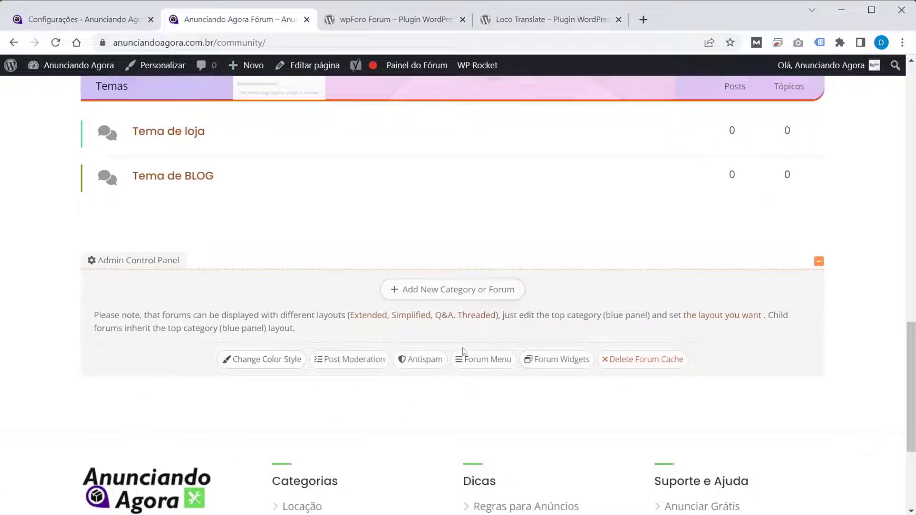
scroll(462, 351, up, 13)
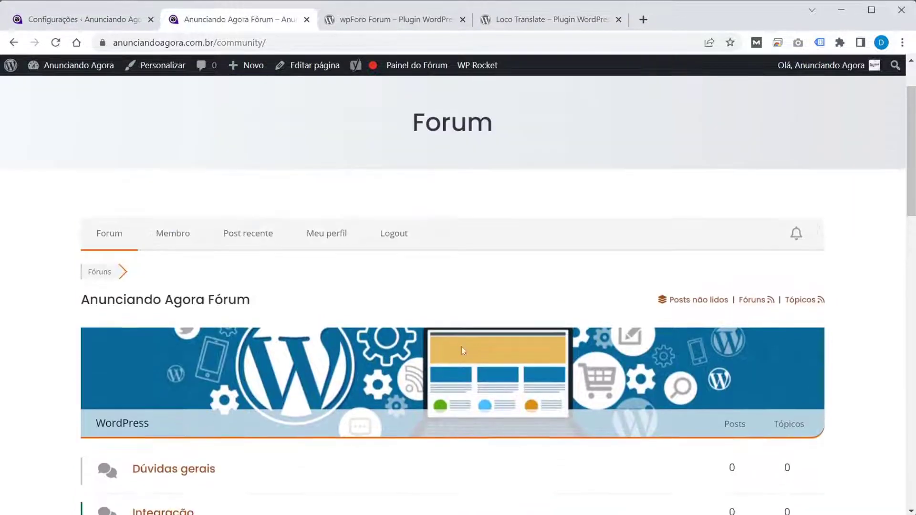
scroll(462, 350, up, 1)
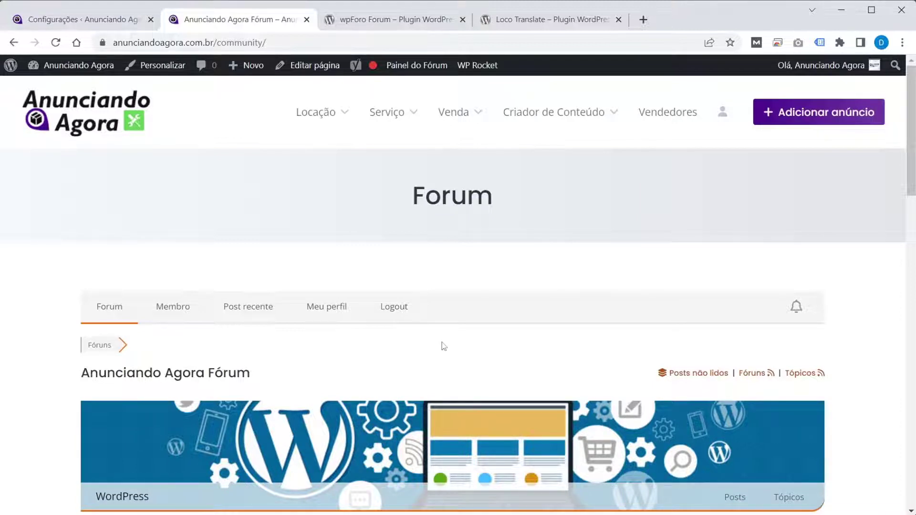
click(178, 315)
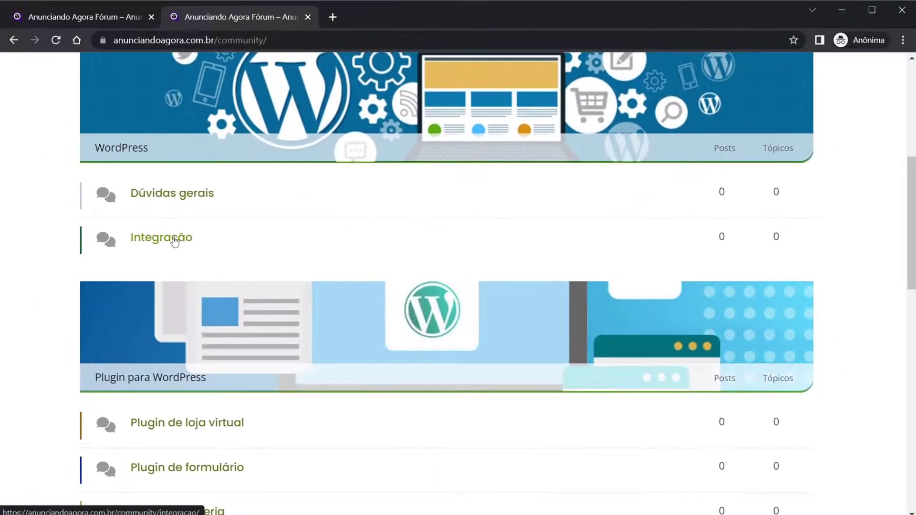
Switch to the incognito browser window, open the Integração forum under WordPress, and start a new topic.
click(205, 306)
scroll(176, 241, down, 4)
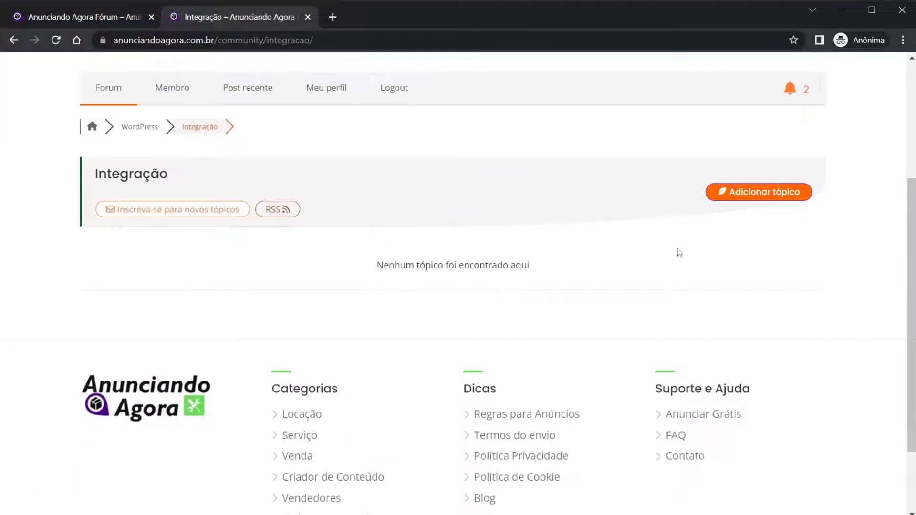
scroll(660, 283, up, 3)
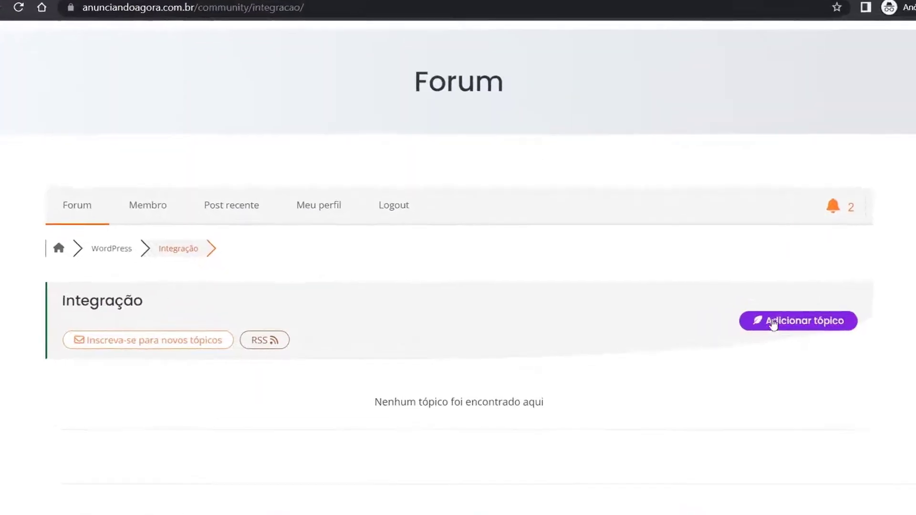
click(774, 326)
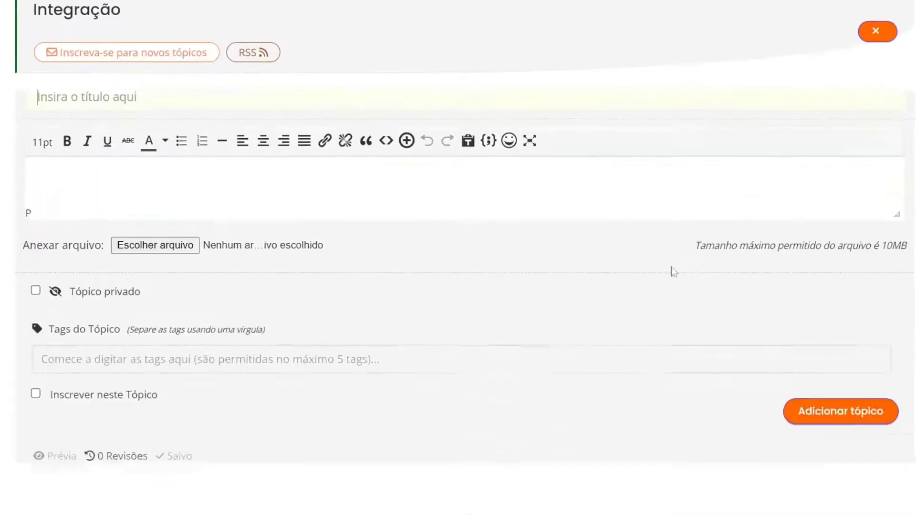
Give the new topic the title "Como integra com mercado livre".
click(126, 134)
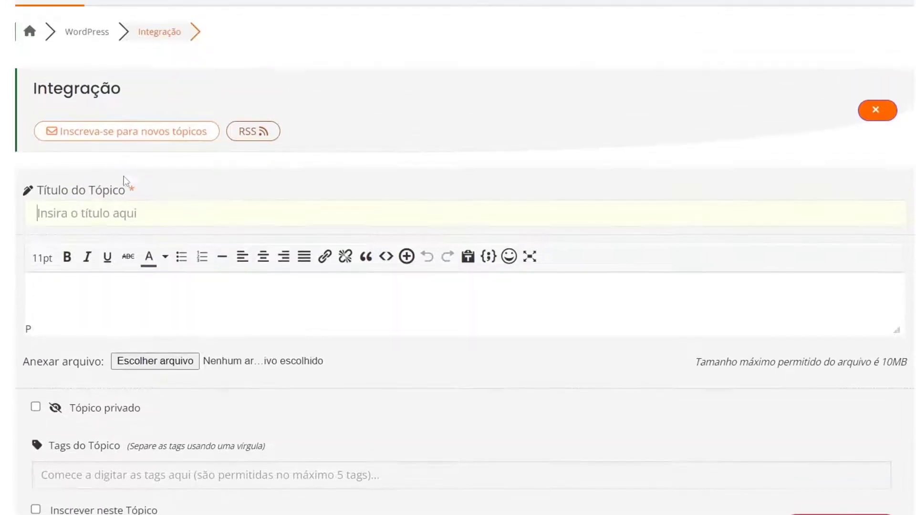
text(Como)
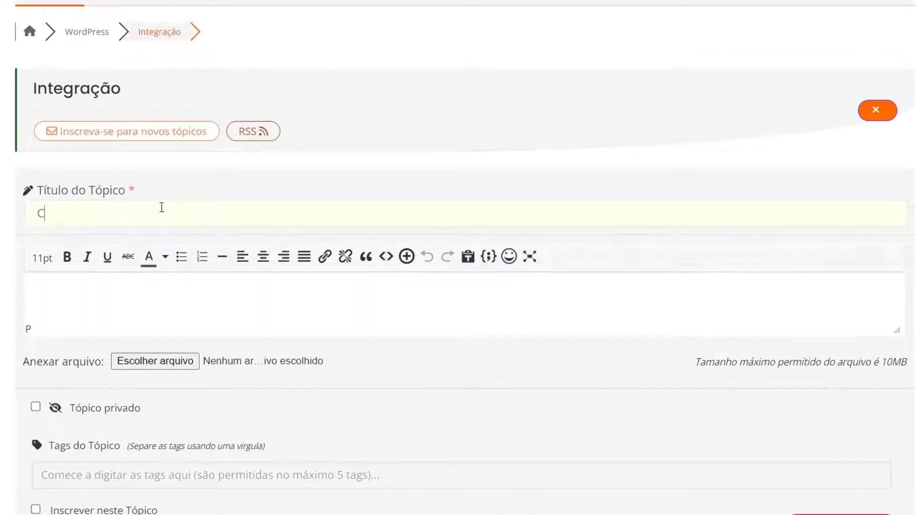
text(g)
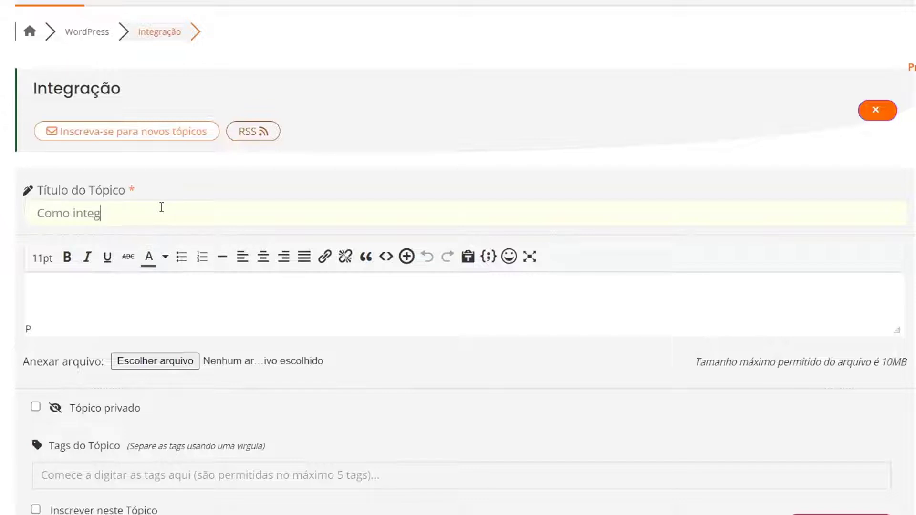
text(ra com)
key(BackSpace)
text(mercado livre)
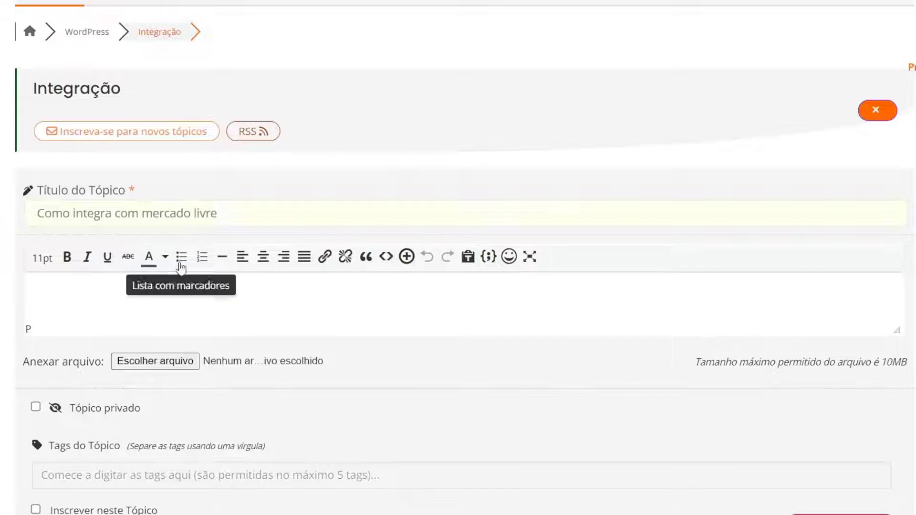
Write "Qual o melhor plugin" followed by a row of dots as the topic's message and publish the topic.
click(193, 284)
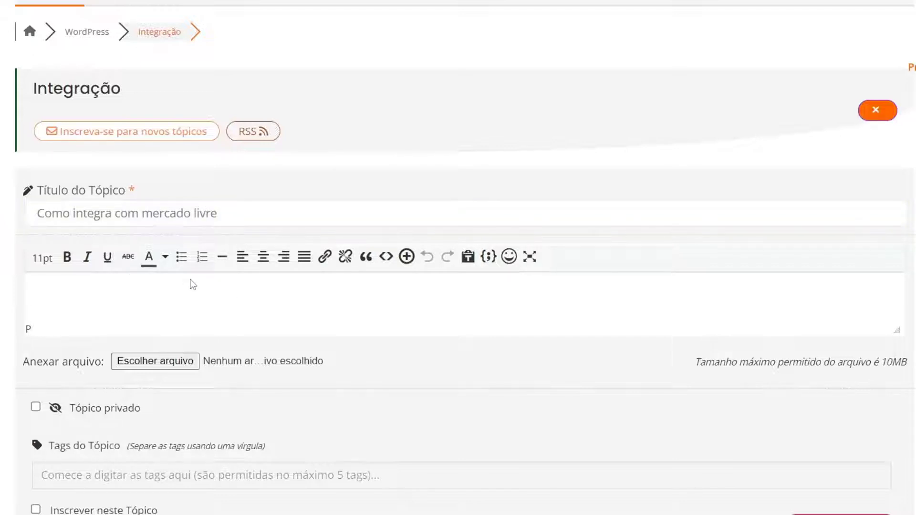
text(Qua )
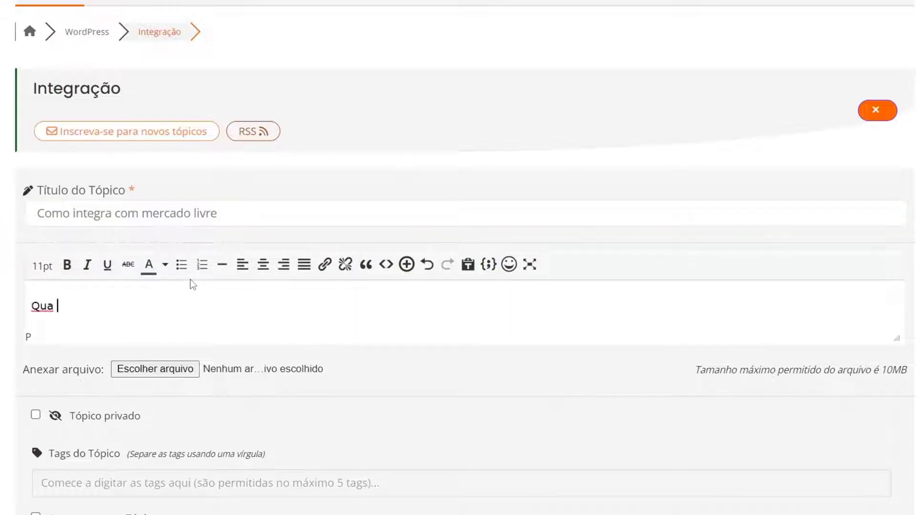
text(l o meljhor plugin)
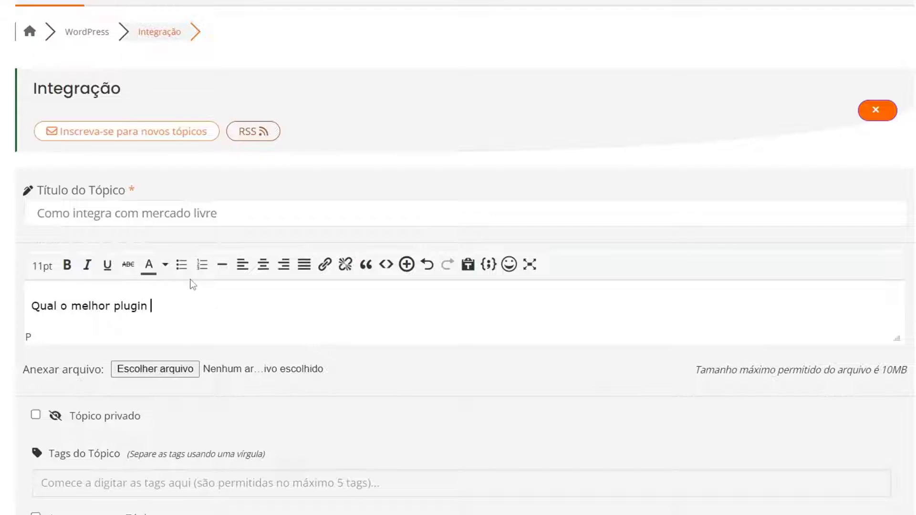
text( ........................................)
scroll(192, 285, down, 2)
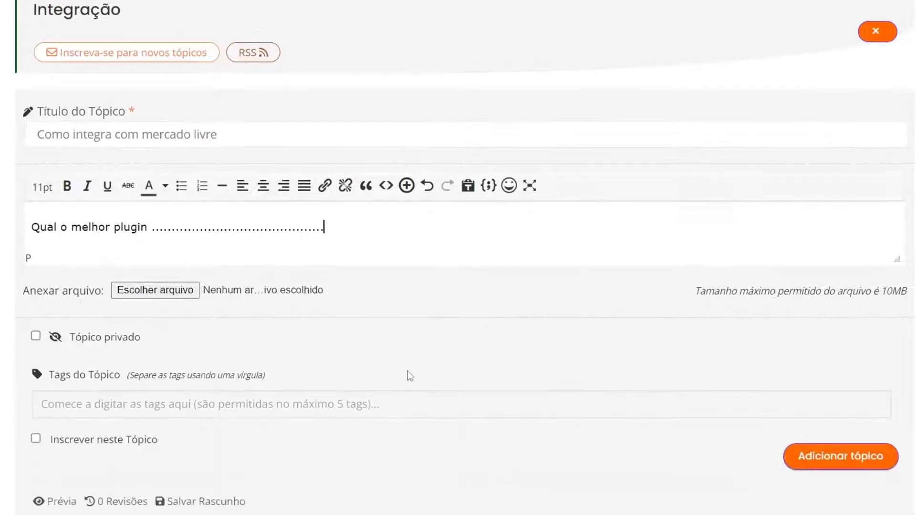
click(815, 469)
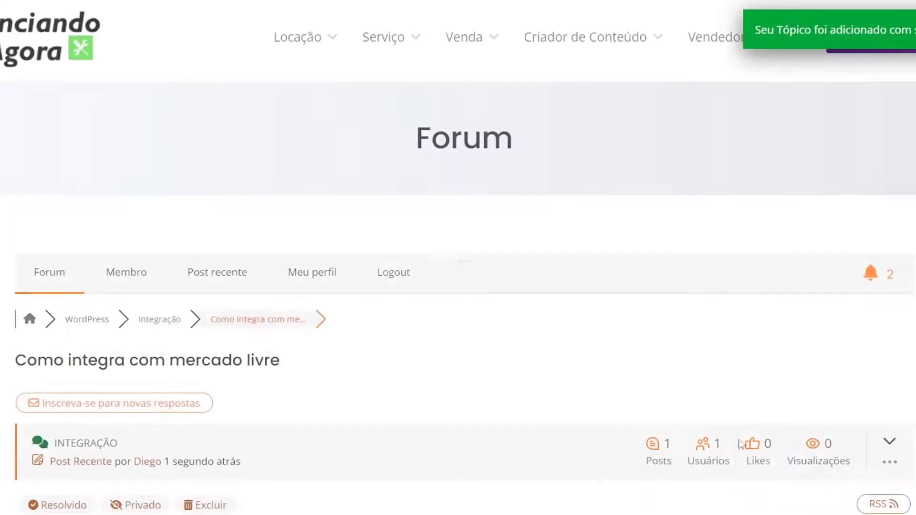
Review the published topic and its reply form, and switch back to the administrator's browser window showing the forum members.
scroll(352, 360, down, 5)
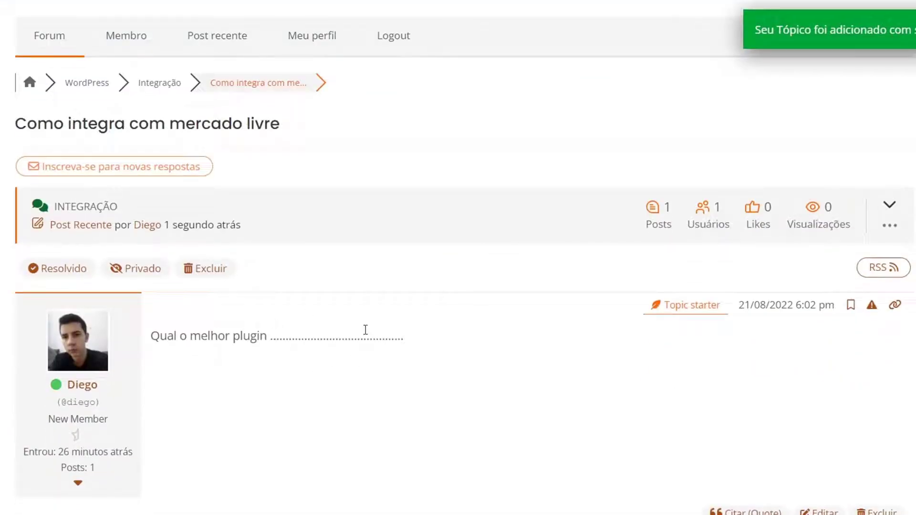
scroll(365, 329, down, 2)
scroll(370, 330, down, 3)
mouse_move(553, 514)
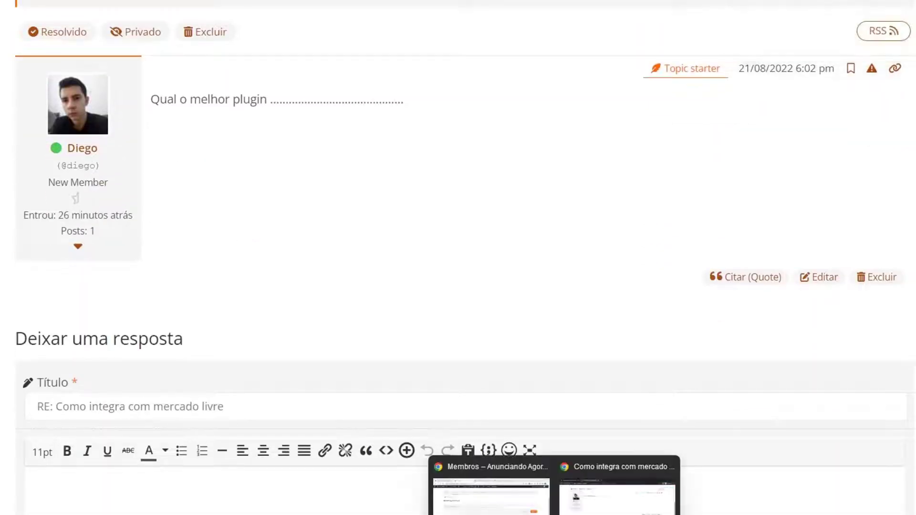
click(492, 489)
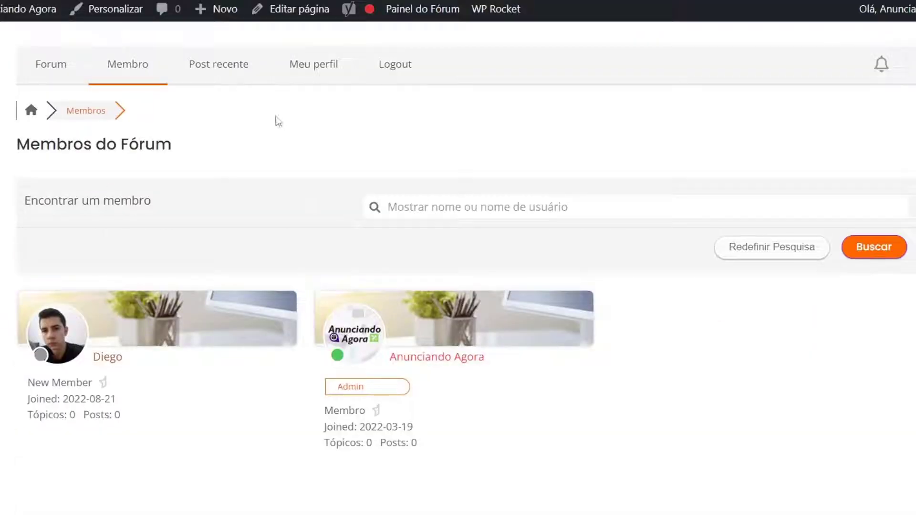
Open the forum's main page and view the topic "Como integra com mercado livre" under Integração as the administrator.
click(62, 82)
scroll(160, 196, down, 6)
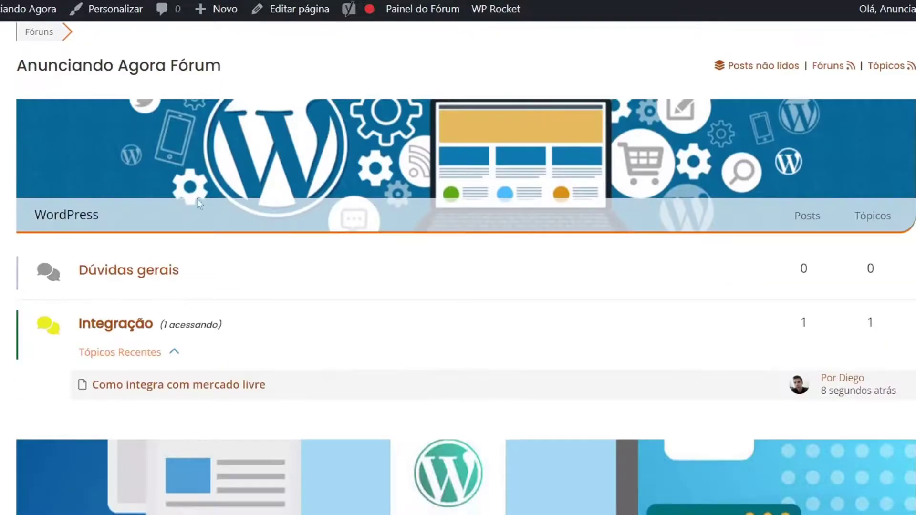
scroll(125, 341, down, 3)
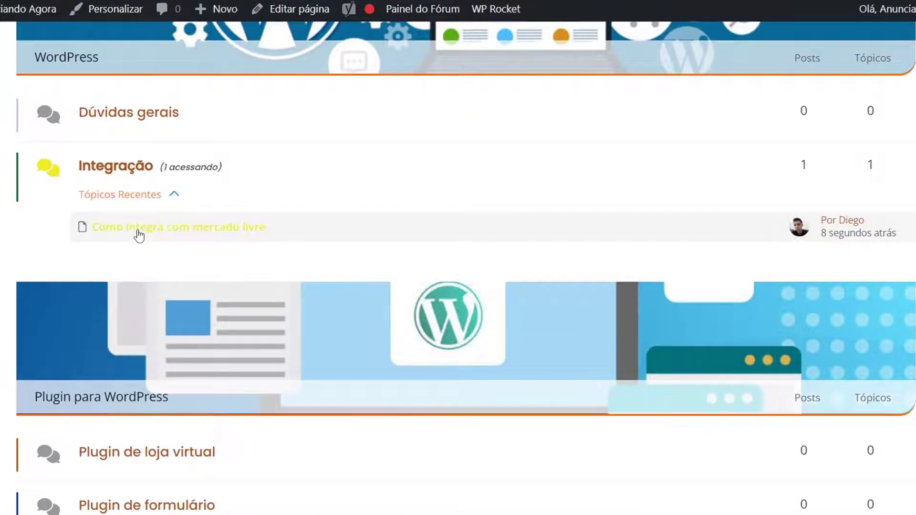
click(179, 239)
scroll(159, 272, up, 3)
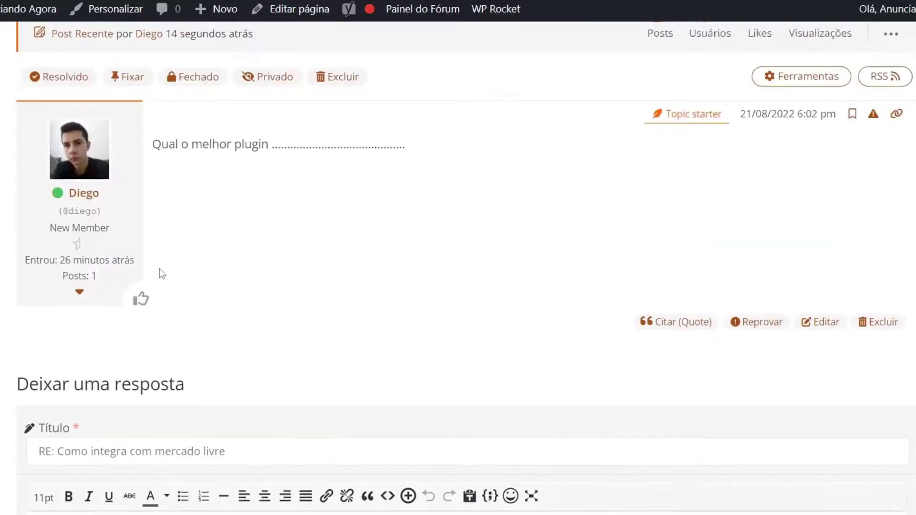
mouse_move(138, 305)
Reply to the topic with "Você pode usando o plugin" followed by a row of dots and submit the reply.
scroll(155, 318, down, 3)
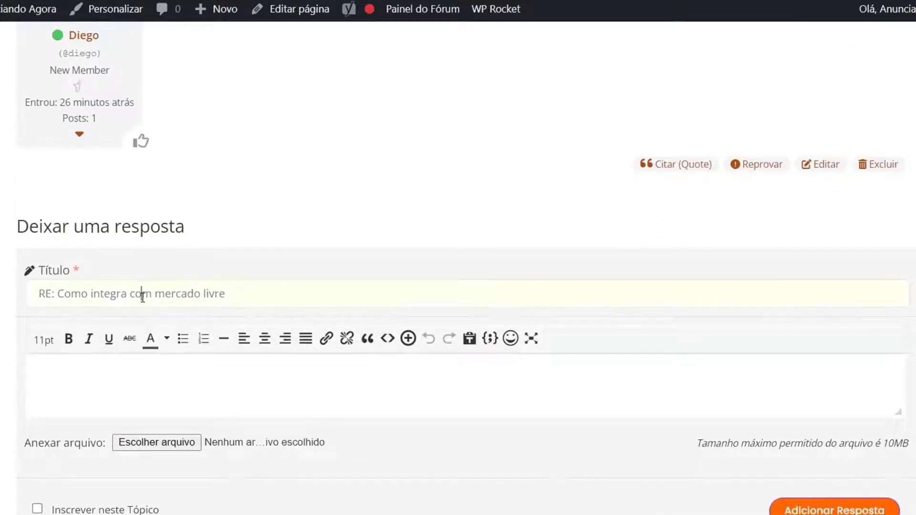
drag(27, 294, 57, 296)
click(143, 377)
text(V)
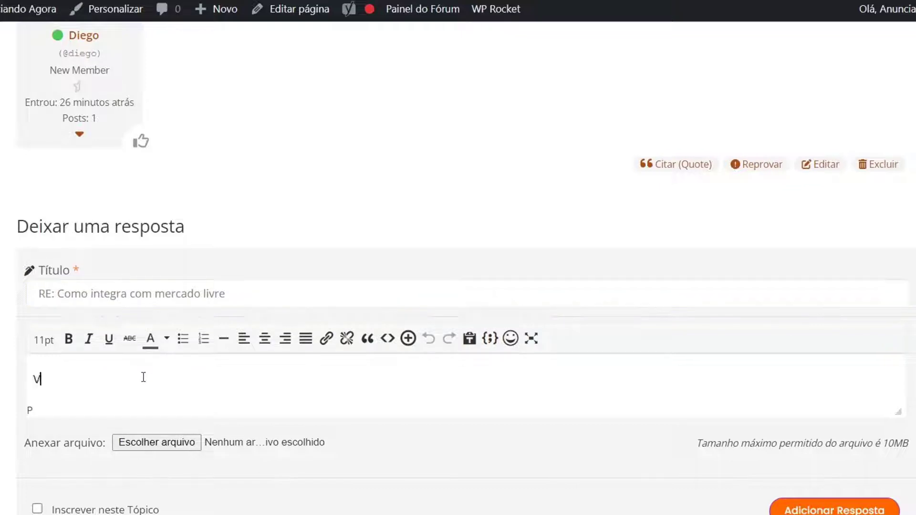
text(ocê ´po)
key(BackSpace)
key(BackSpace)
key(BackSpace)
text(p)
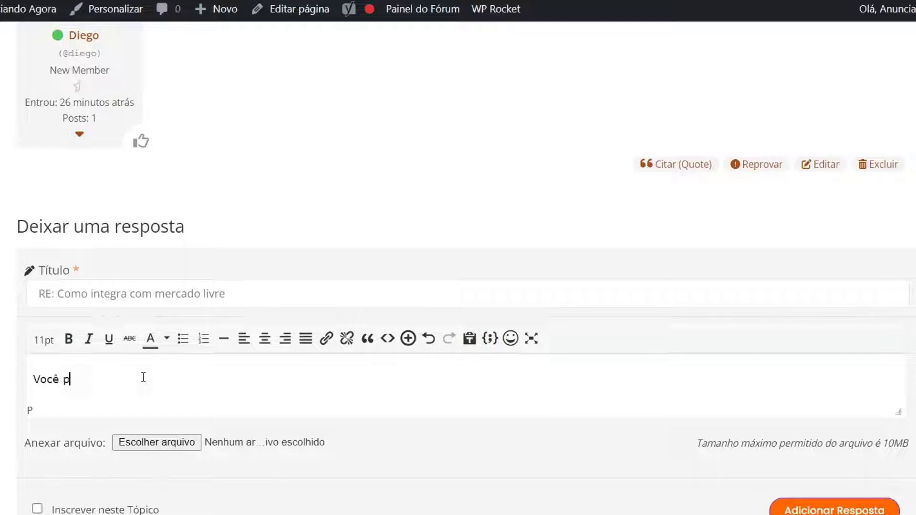
text(ode usando o plugn)
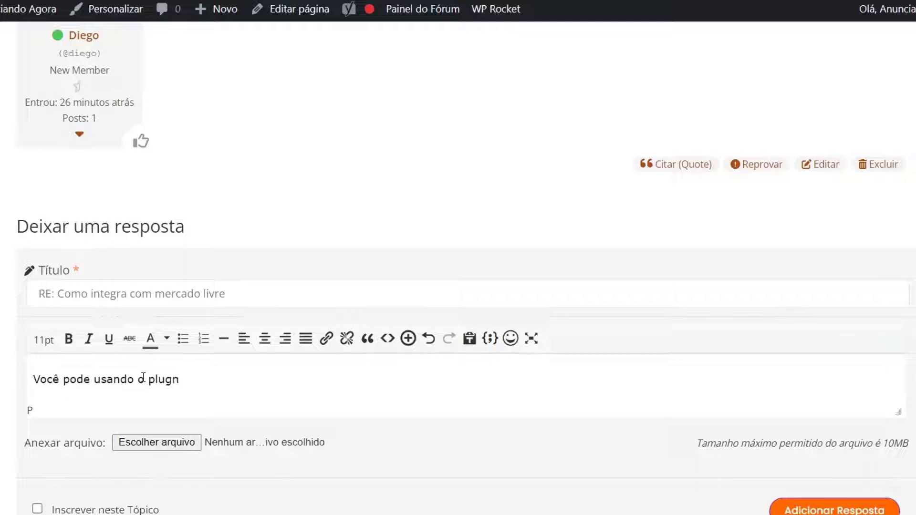
key(BackSpace)
text(in ...........................................)
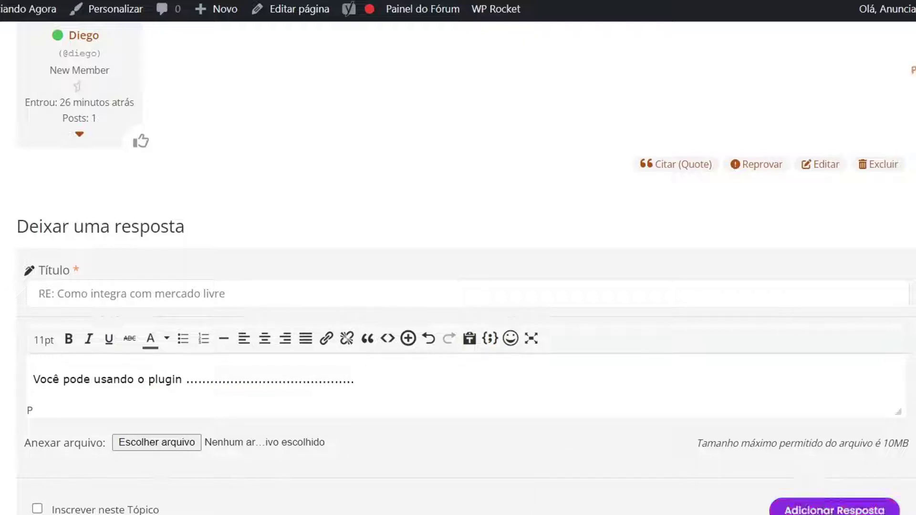
click(835, 509)
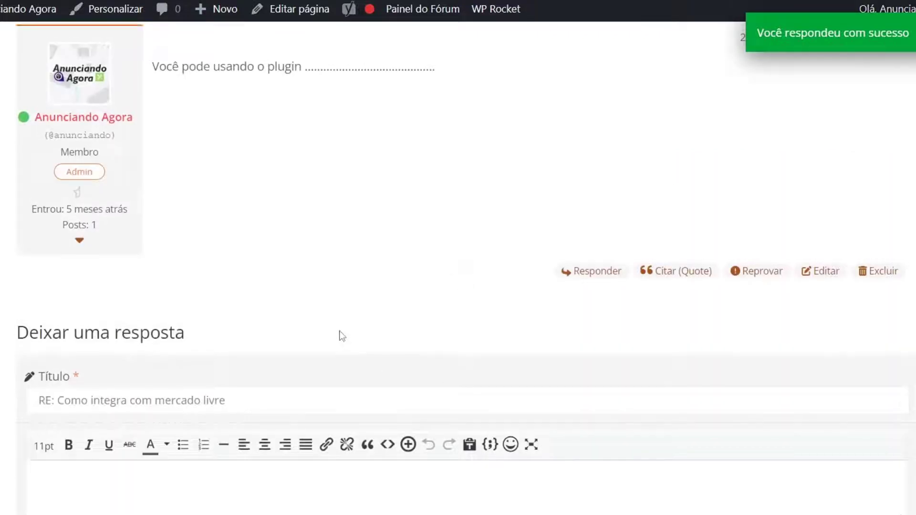
Review the published reply, switch to the member's incognito window, refresh the topic and like the administrator's reply.
scroll(340, 329, up, 5)
scroll(375, 390, down, 5)
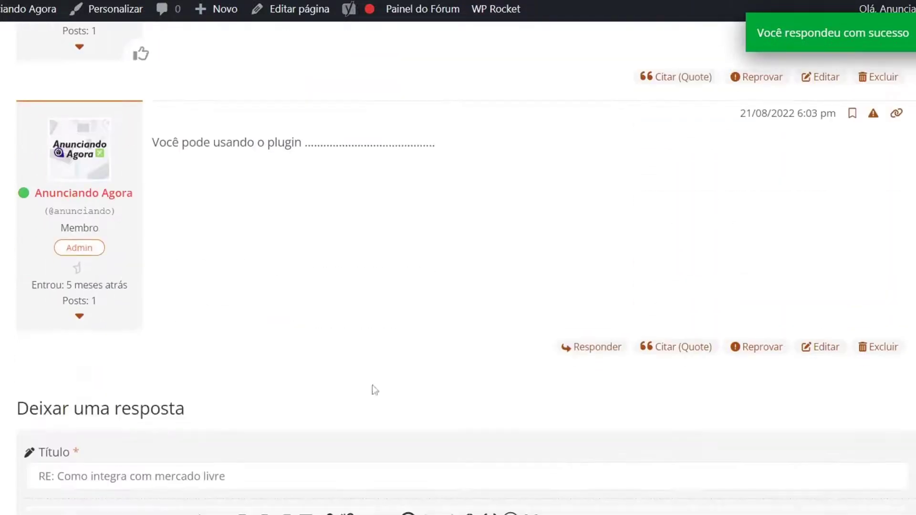
click(615, 491)
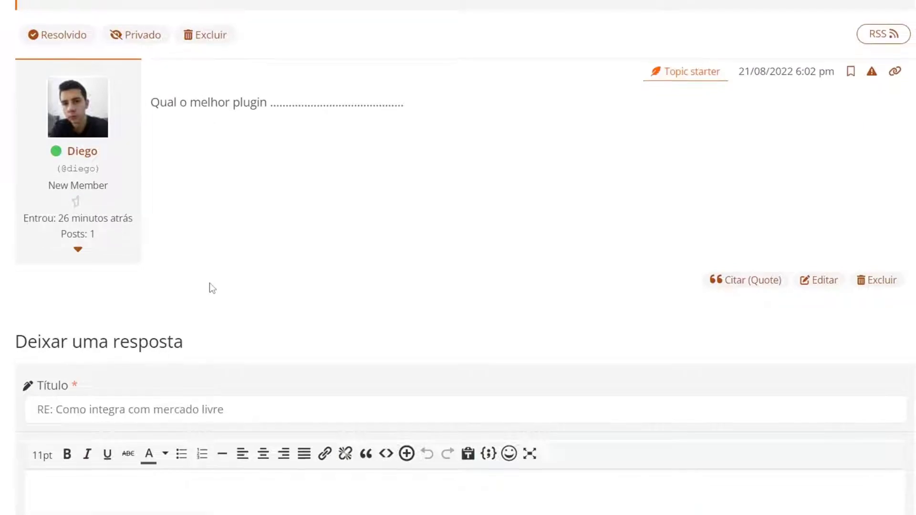
scroll(210, 282, up, 2)
key(F5)
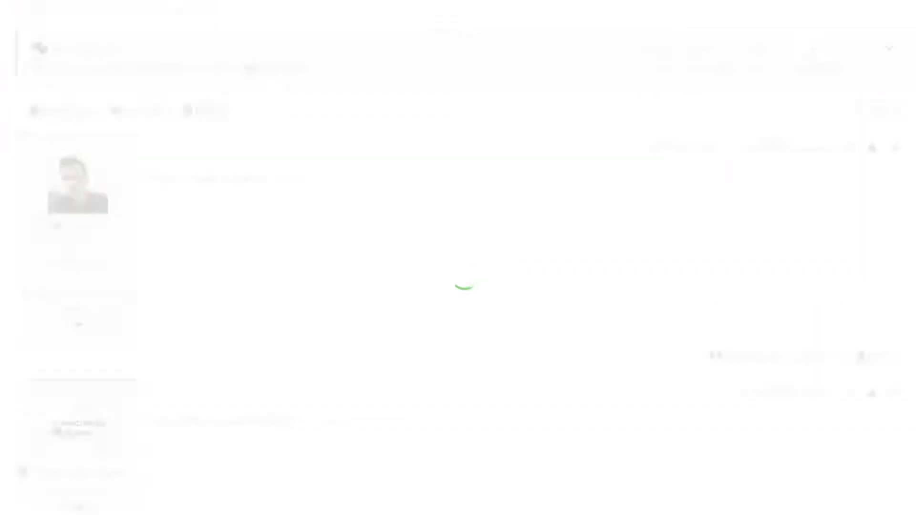
scroll(149, 376, down, 5)
mouse_move(149, 376)
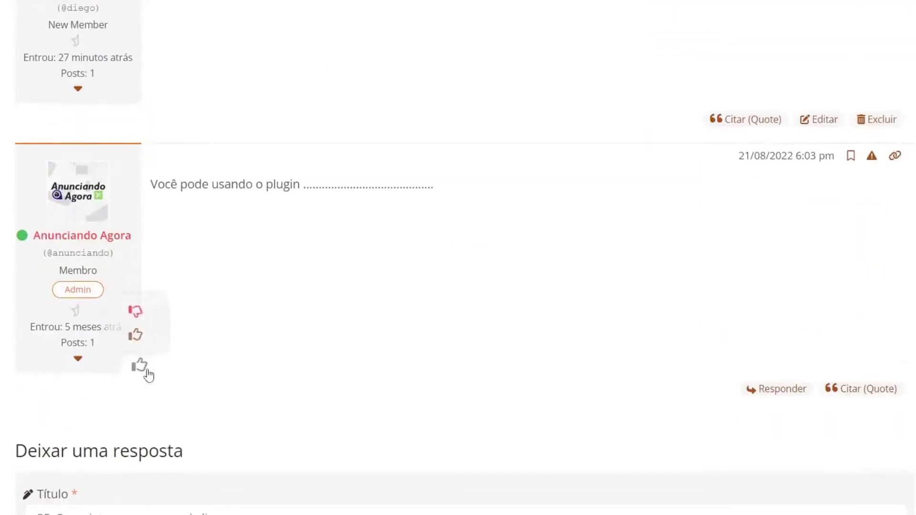
click(136, 336)
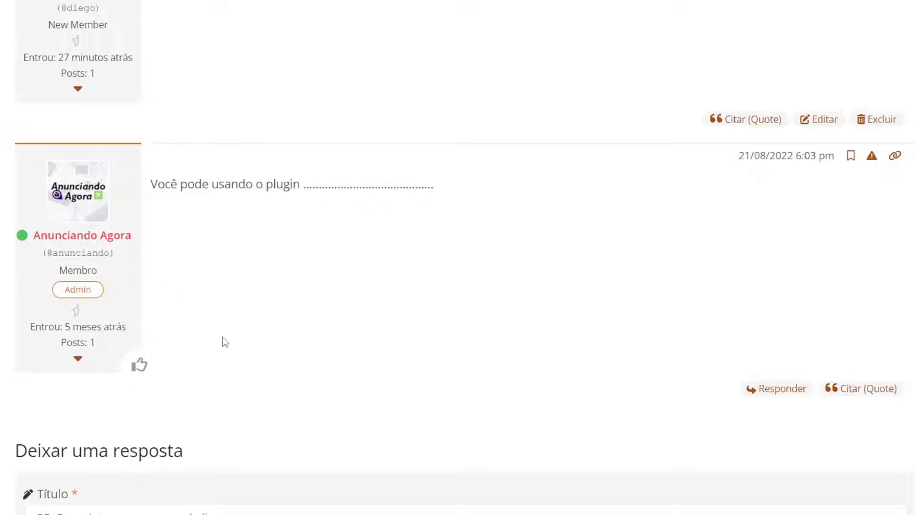
Post the reply "BLZ ajudou.........." to the topic as the member.
scroll(223, 342, down, 5)
click(126, 360)
text(B)
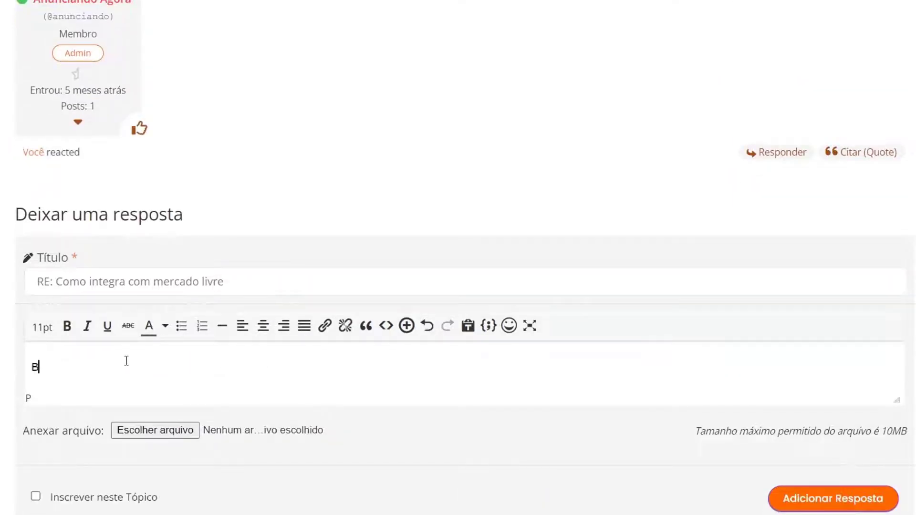
text(LZ ajun)
text(dpu)
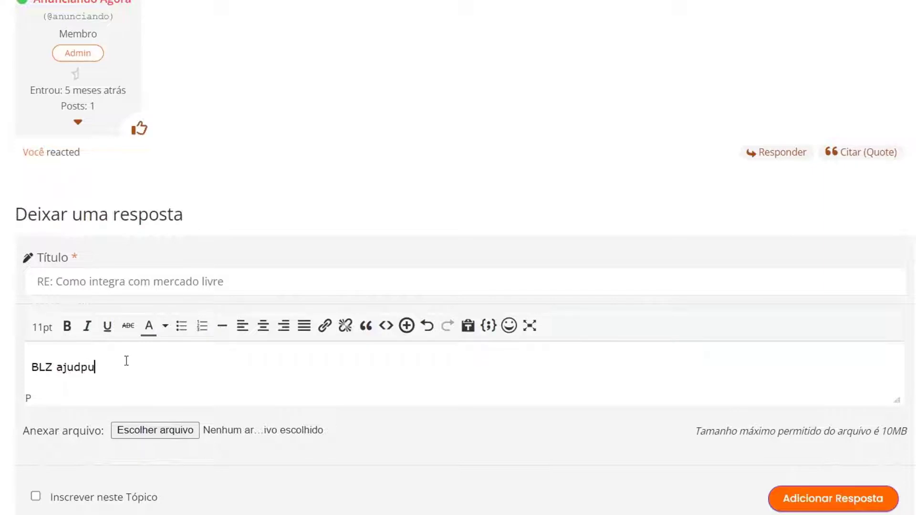
key(BackSpace)
key(BackSpace)
text(ou..........)
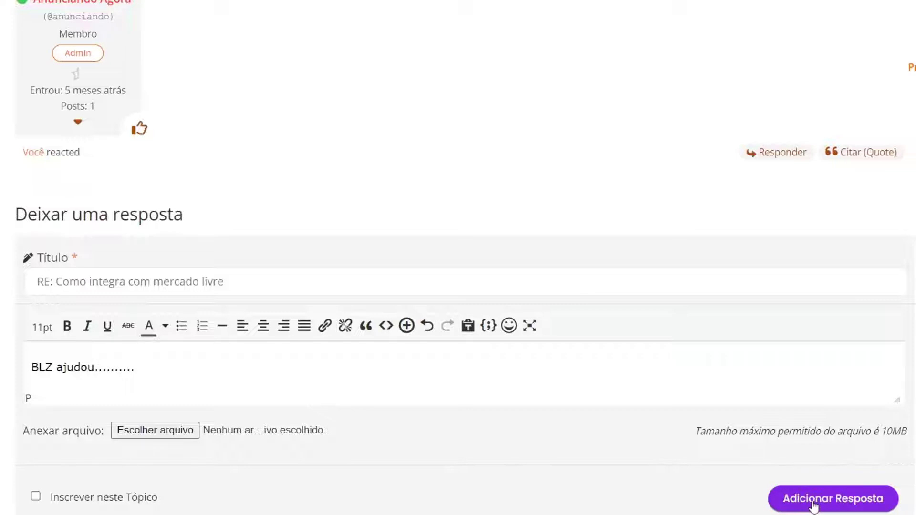
click(814, 505)
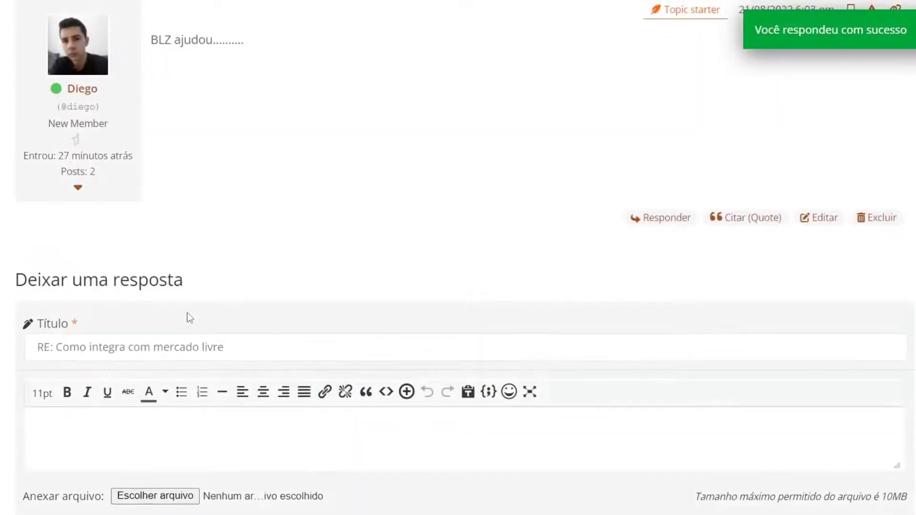
Look over the topic's posts, switch back to the administrator's window and return to the forum's main page.
scroll(187, 313, up, 10)
scroll(150, 215, up, 5)
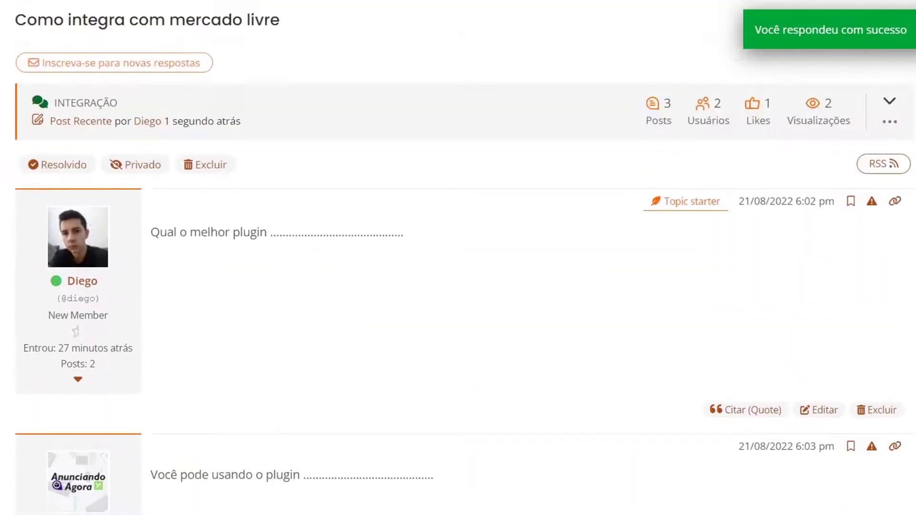
click(492, 479)
scroll(184, 184, up, 10)
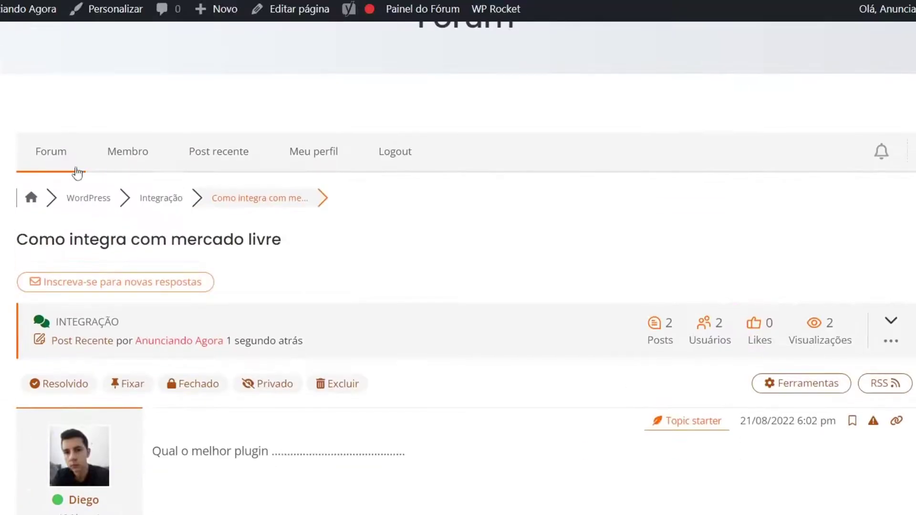
click(75, 168)
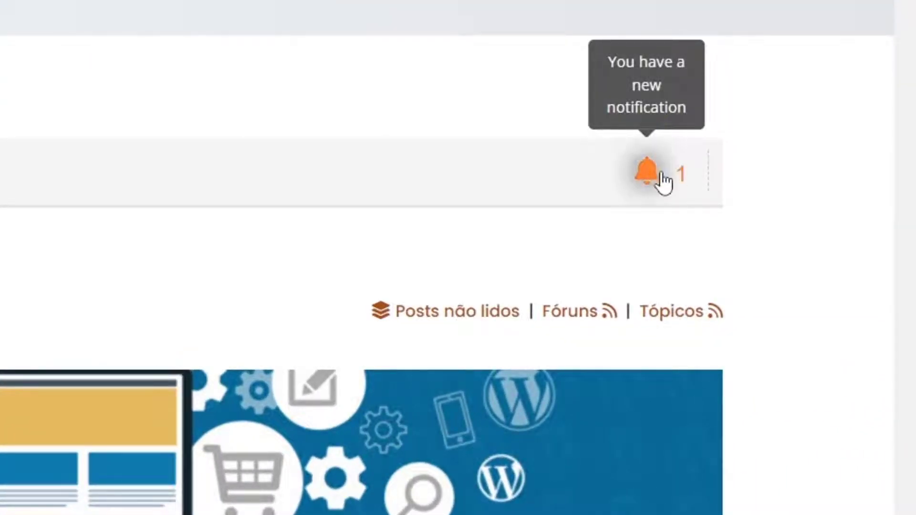
Open the new like notification and read the member's reply in the linked topic.
click(660, 177)
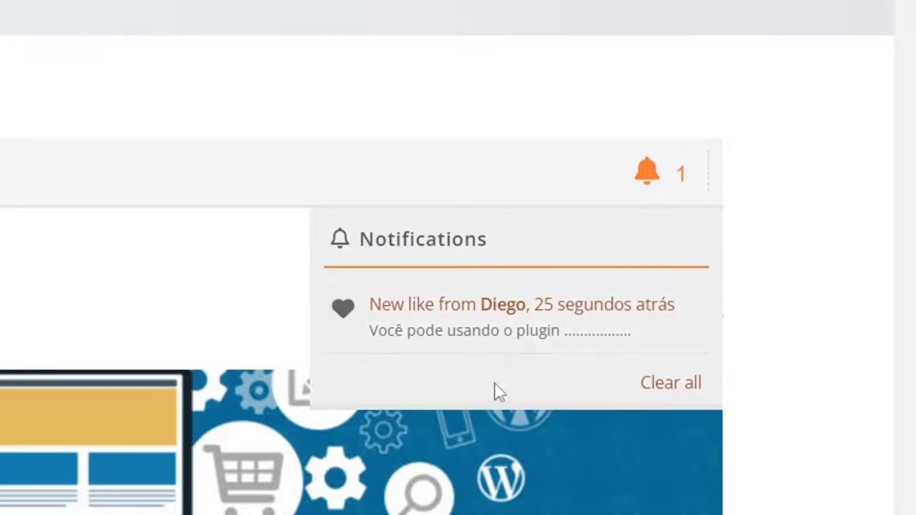
click(482, 308)
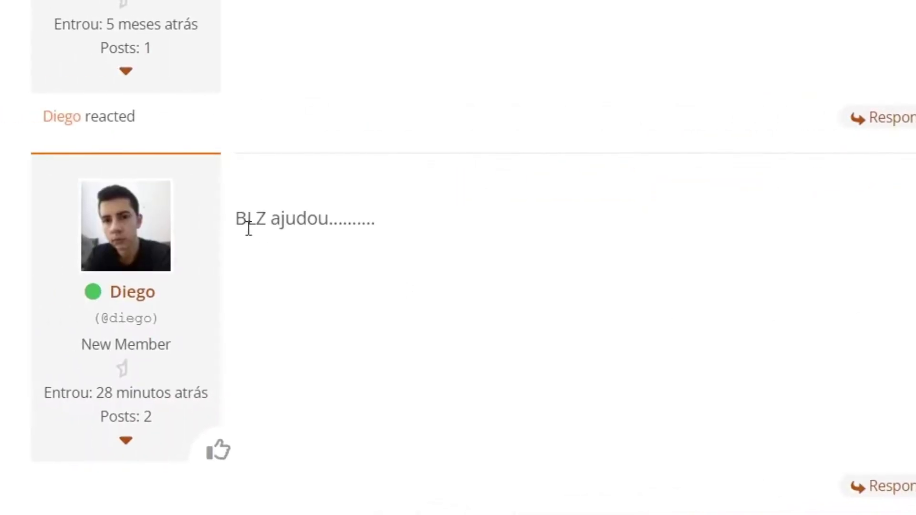
drag(247, 225, 322, 239)
click(355, 218)
scroll(354, 219, up, 5)
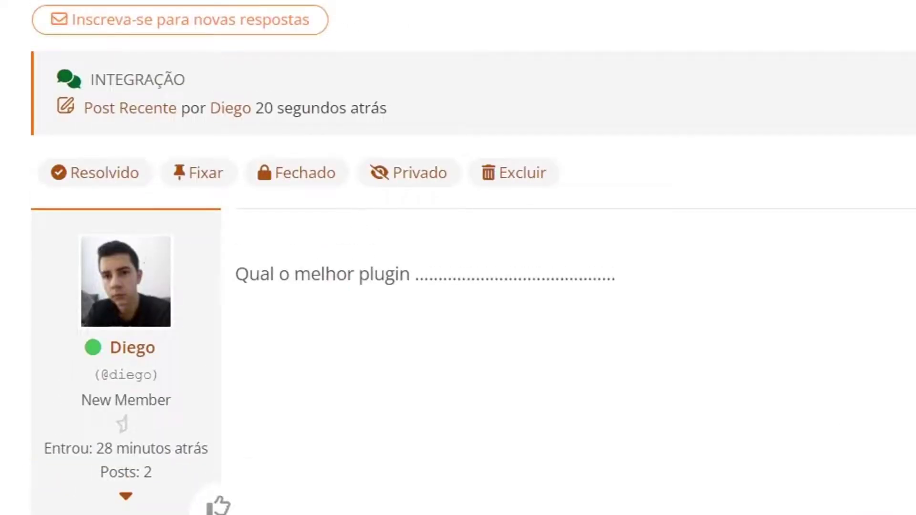
Open the administrator's forum profile and examine its statistics for forum posts and received likes.
click(491, 2)
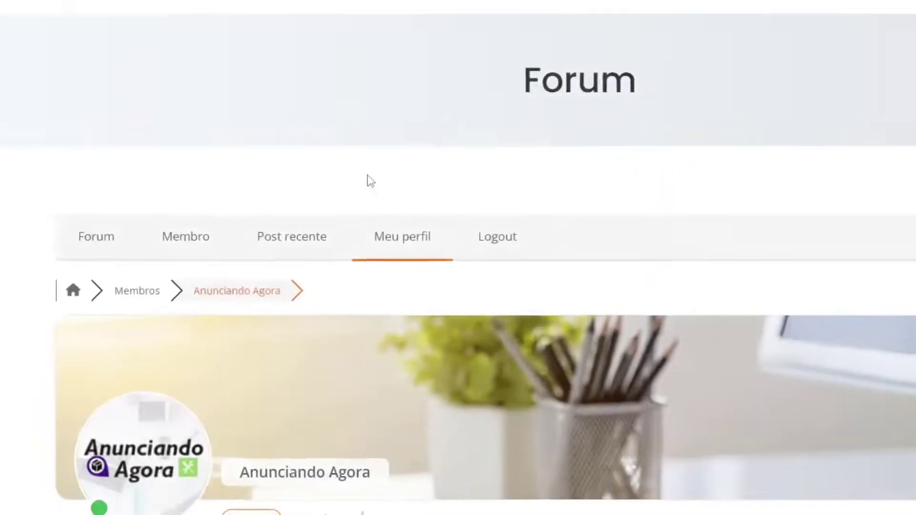
scroll(371, 181, down, 3)
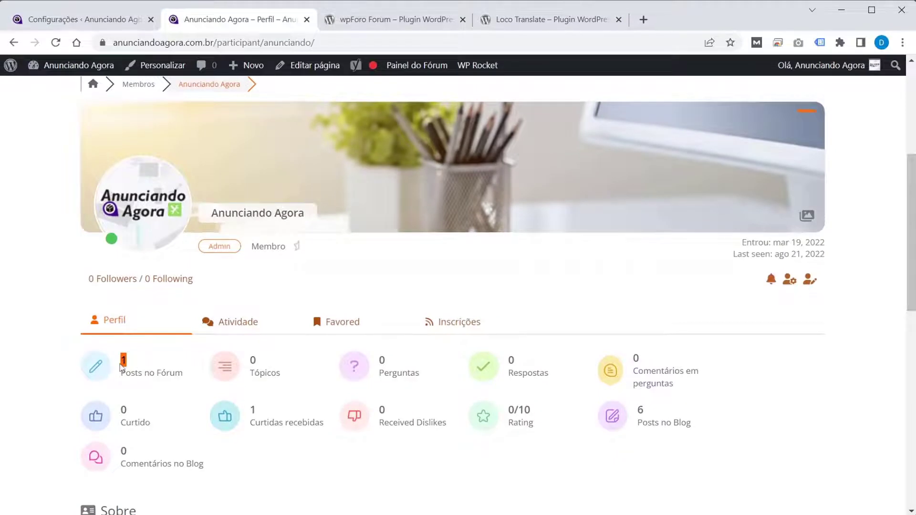
double_click(253, 410)
scroll(38, 434, up, 1)
scroll(442, 323, up, 3)
scroll(257, 395, down, 5)
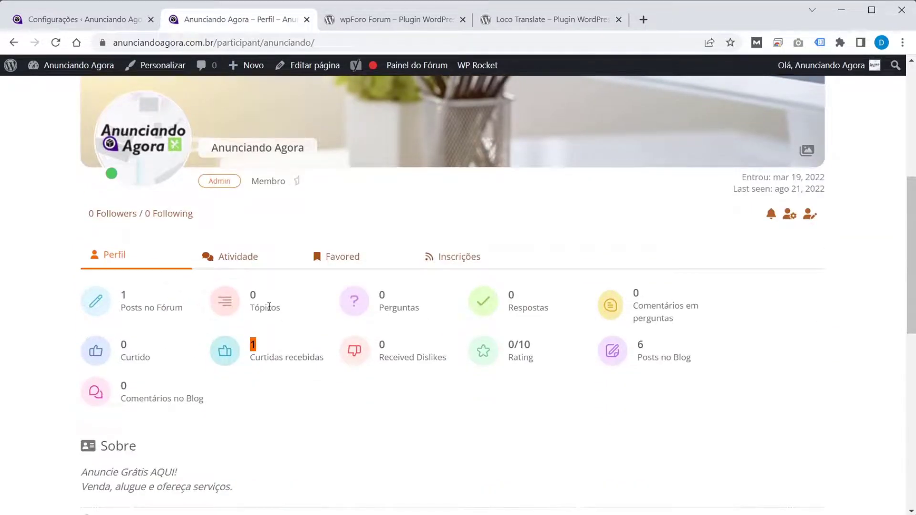
scroll(269, 307, up, 5)
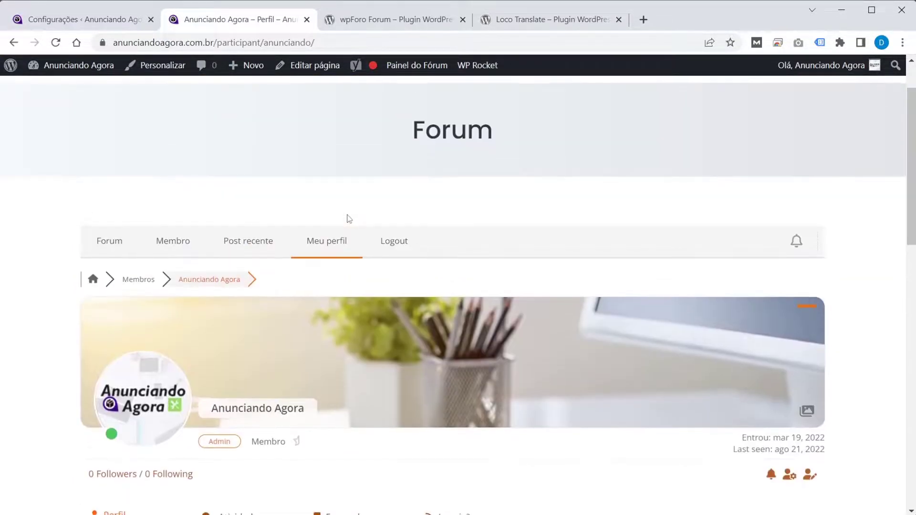
Return to the forum's main page and look through its categories.
scroll(103, 179, down, 1)
click(103, 179)
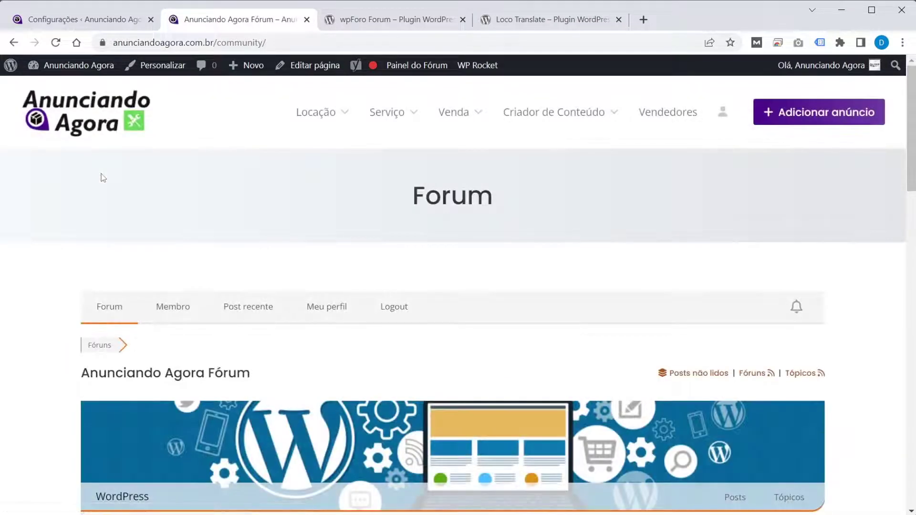
scroll(420, 222, down, 2)
scroll(421, 222, down, 4)
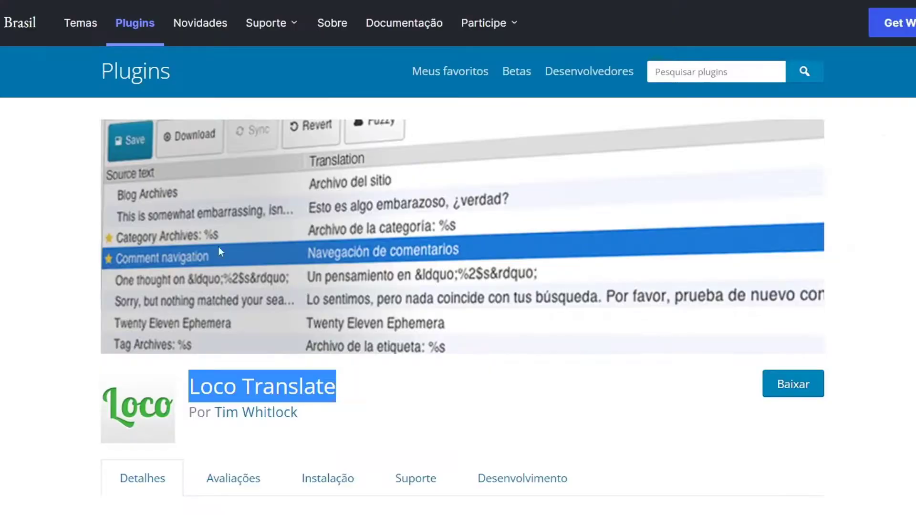
Copy the plugin name "Loco Translate" from its plugin page and open the site administration's page for adding new plugins.
right_click(245, 395)
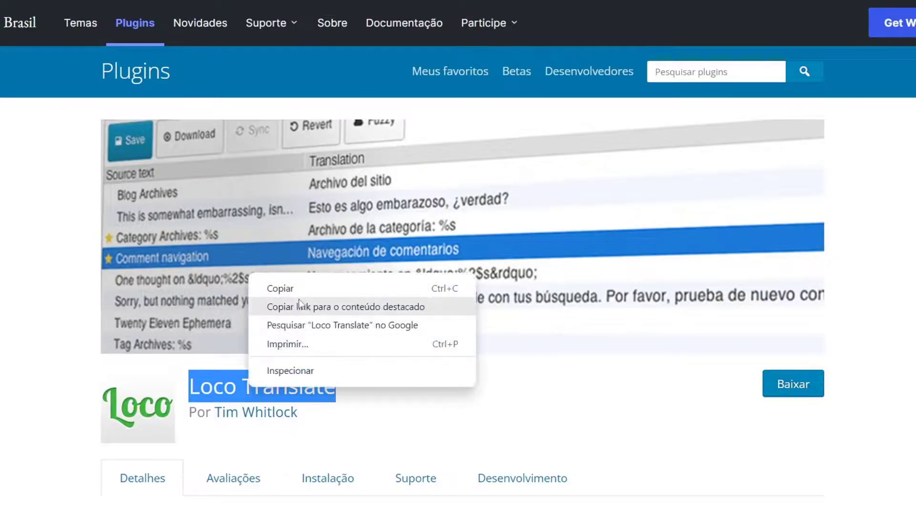
click(268, 281)
click(385, 407)
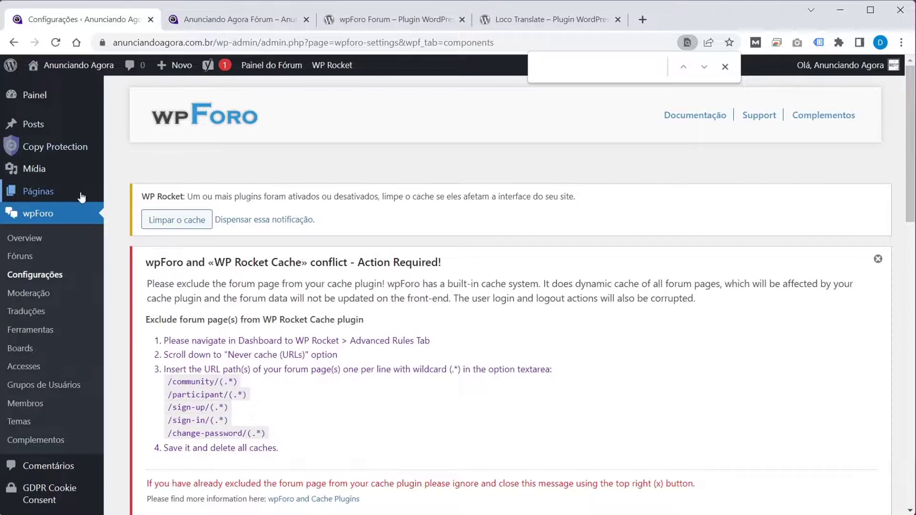
scroll(72, 191, down, 2)
scroll(67, 188, down, 6)
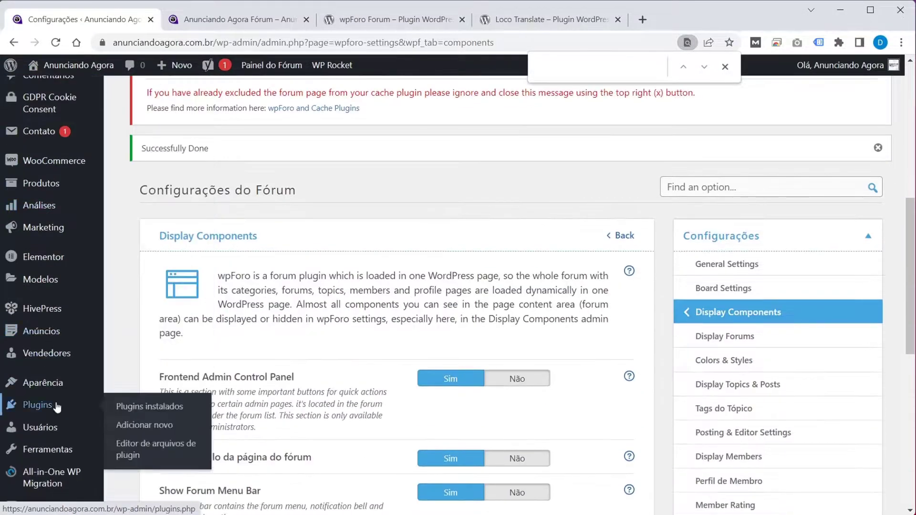
click(57, 407)
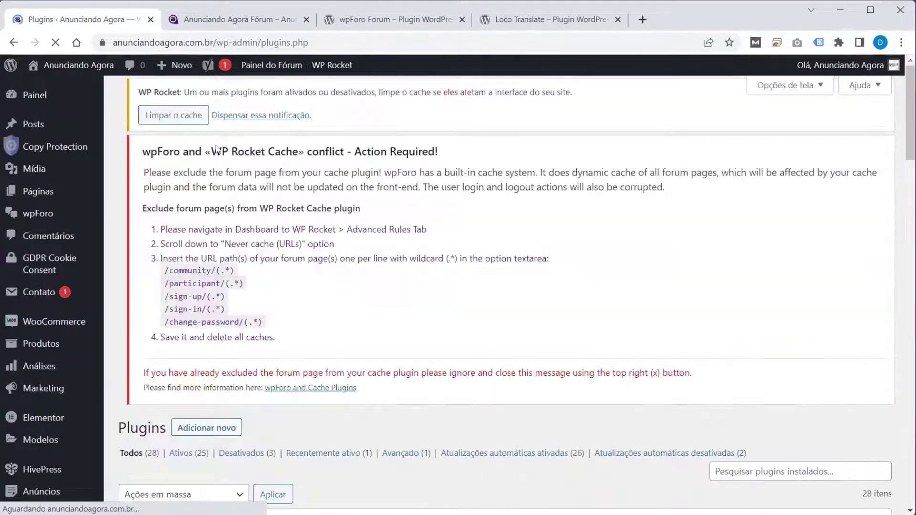
click(173, 101)
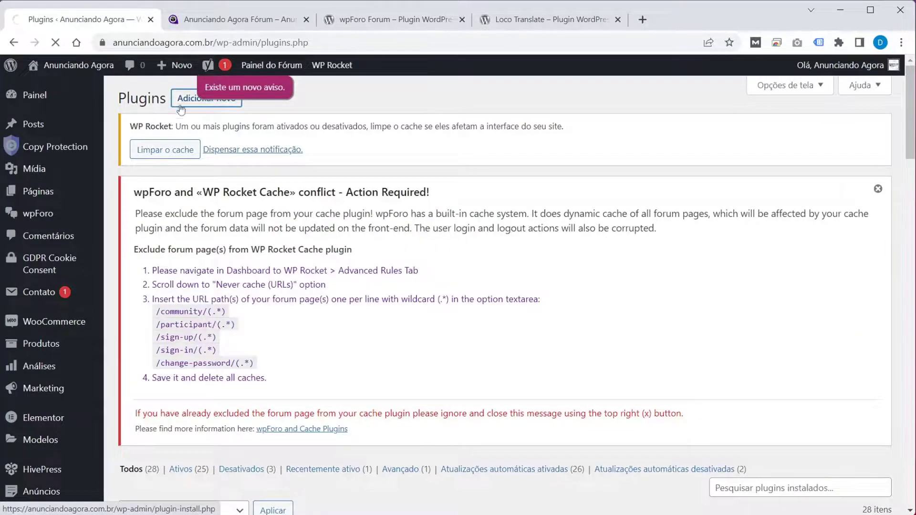